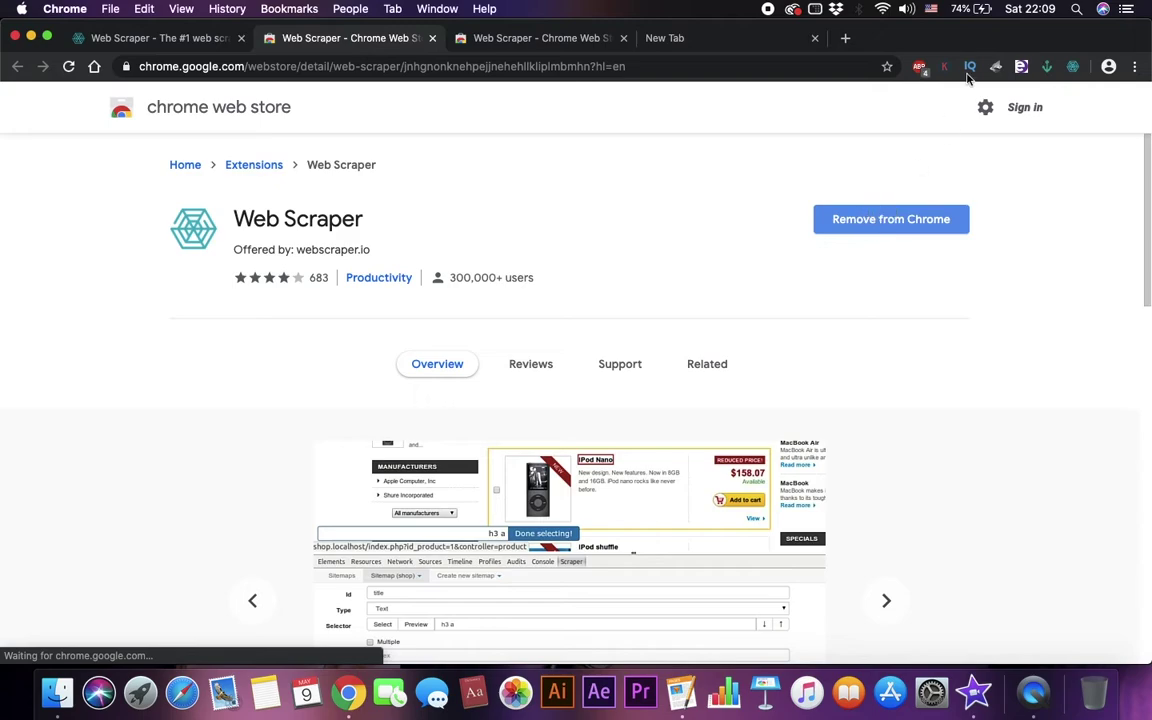
Step: On the blank new tab, open the developer tools and show the Web Scraper extension's sitemap list
left_click(673, 40)
left_click(1072, 66)
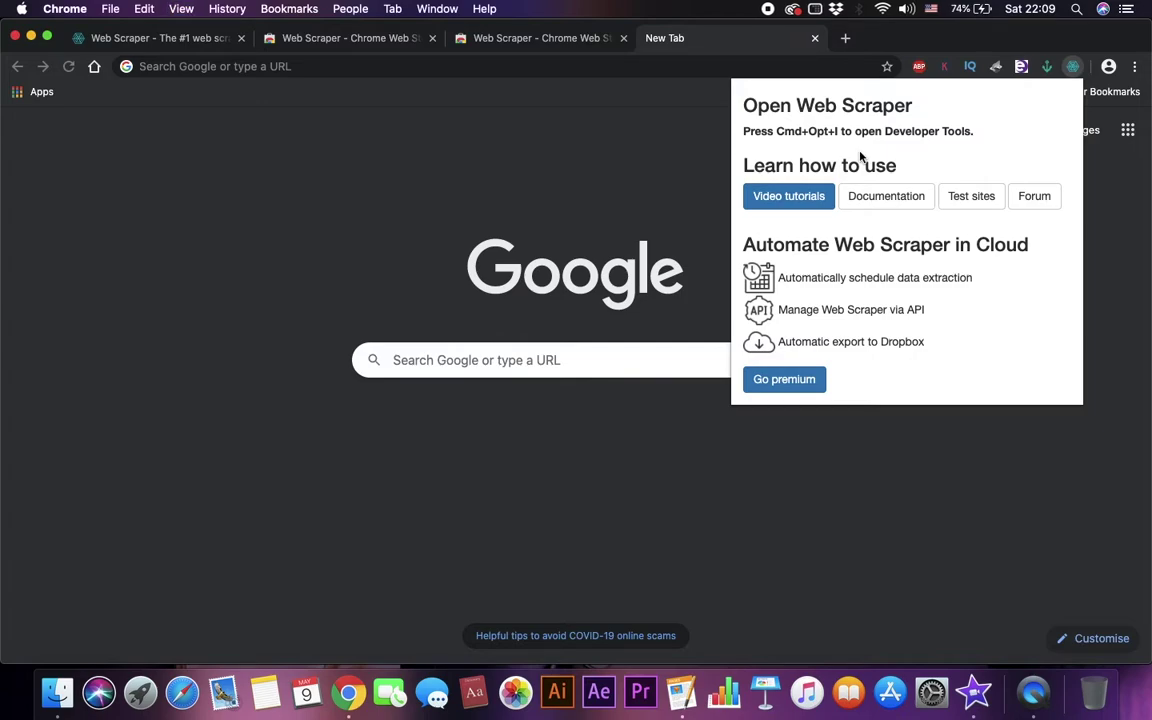
key("super+alt+i")
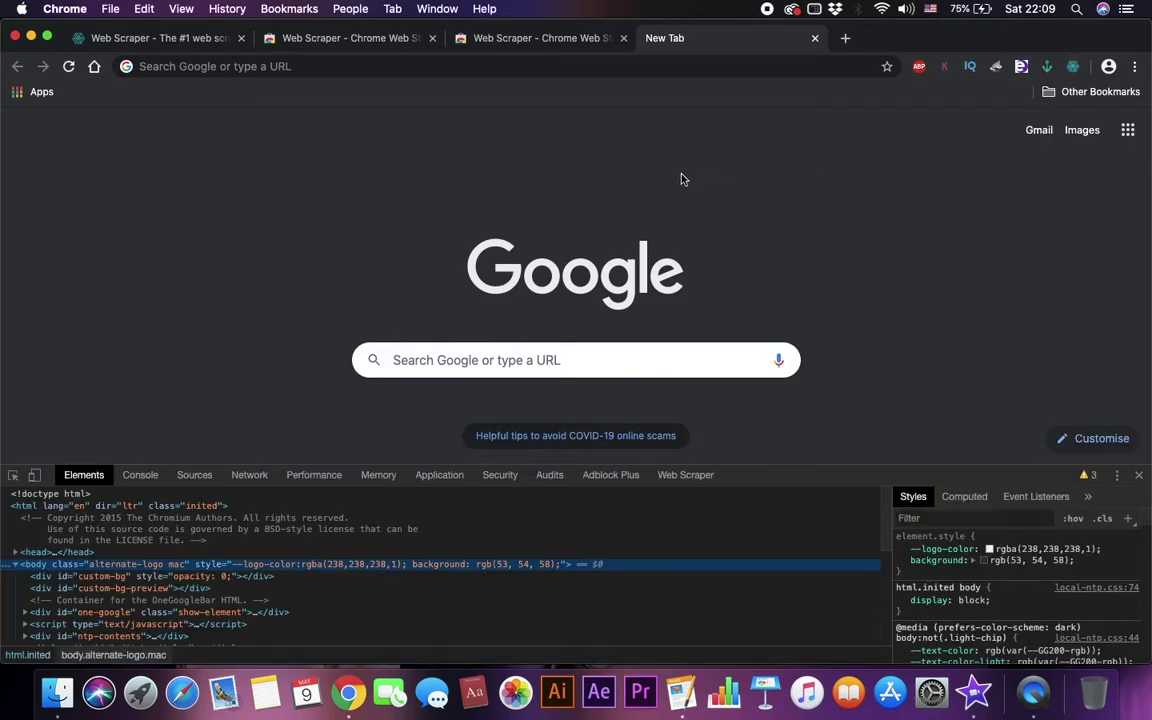
left_click(1072, 67)
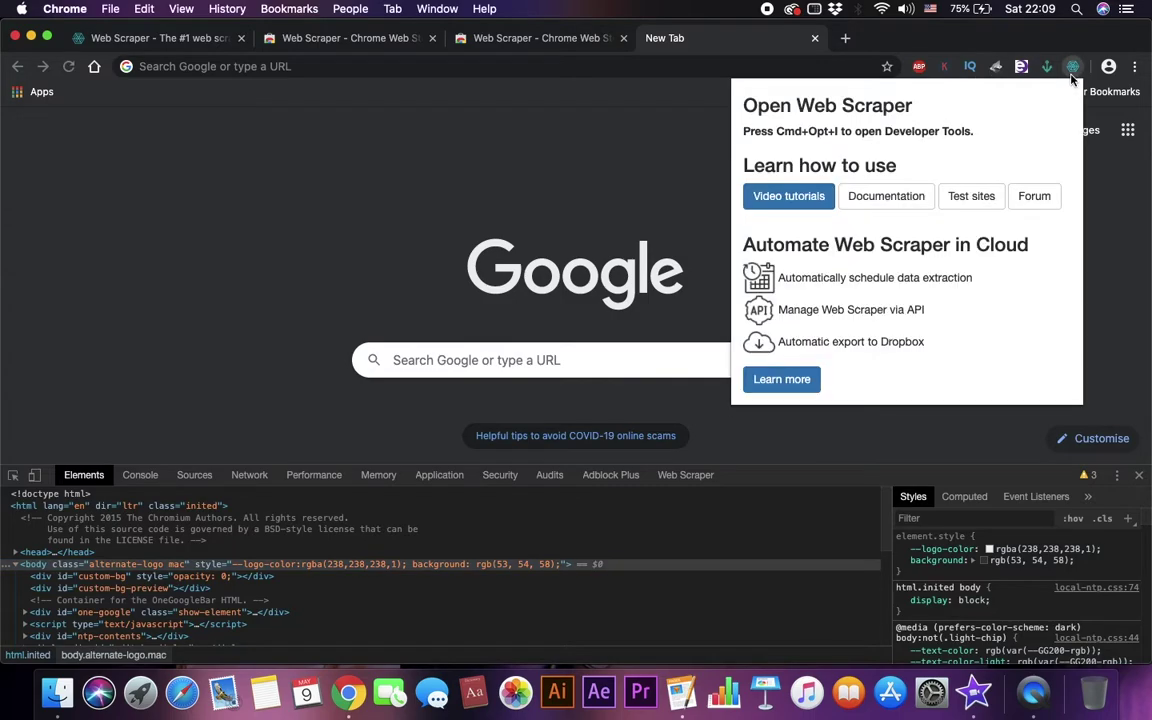
left_click(1135, 68)
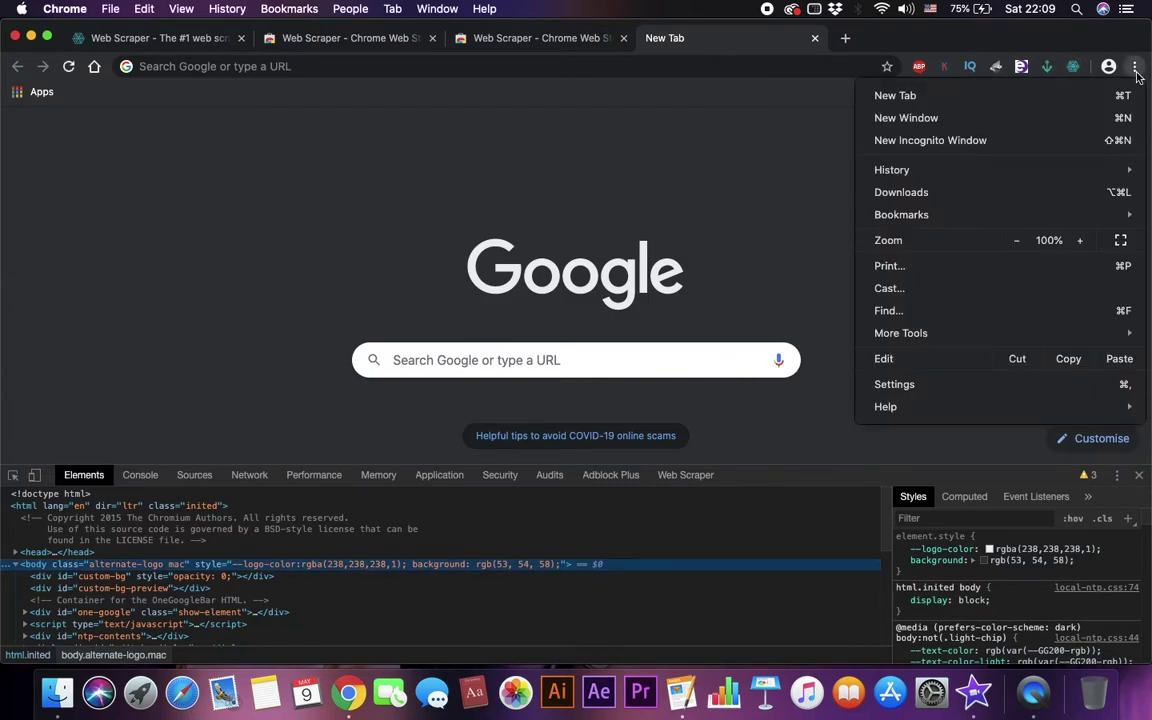
mouse_move(944, 335)
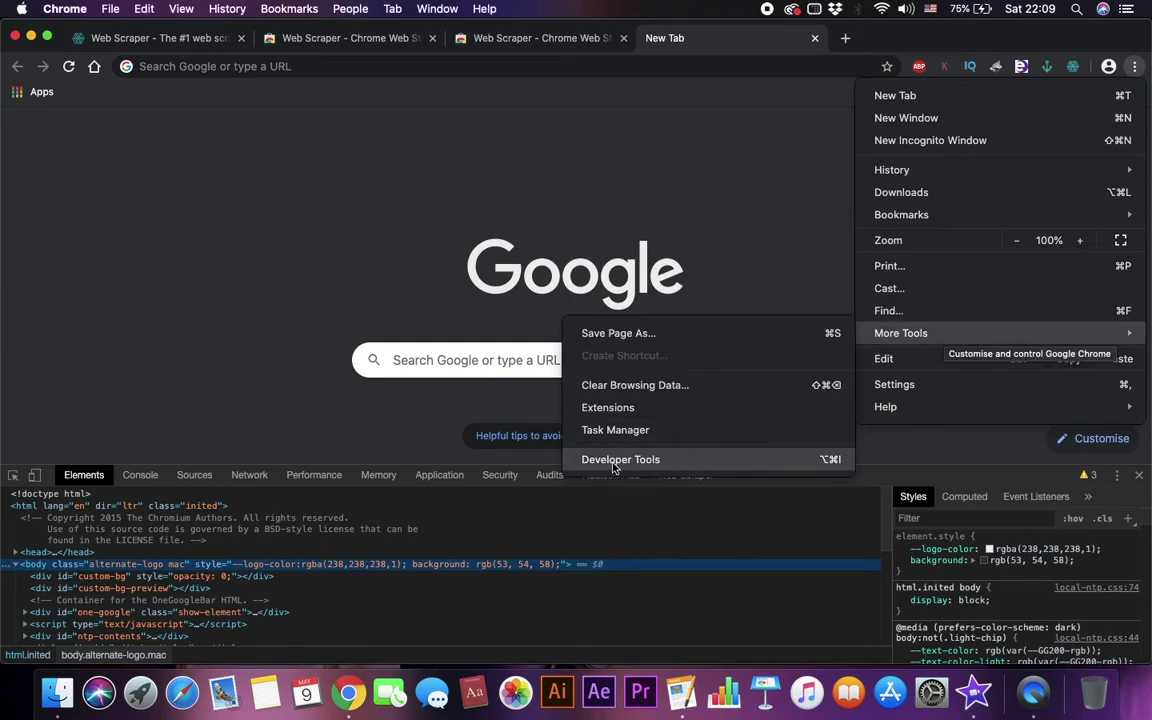
left_click(391, 458)
left_click(690, 476)
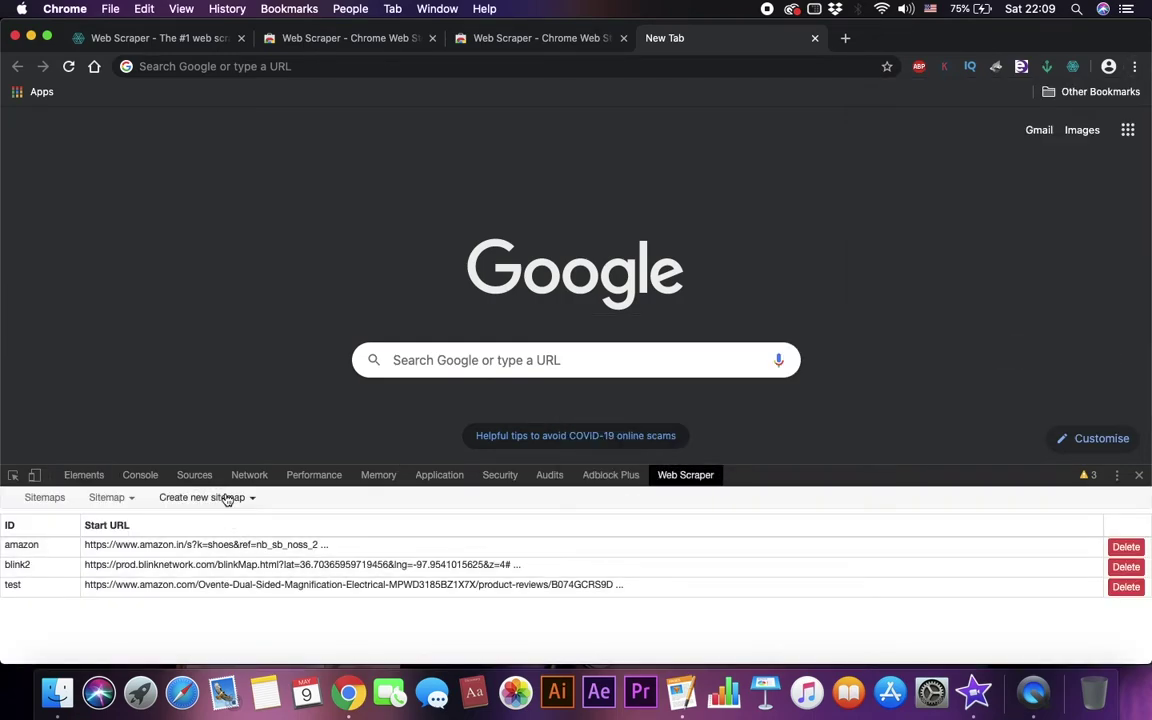
Step: Start a new blank sitemap and enter Web101 as its name
left_click(224, 499)
left_click(216, 526)
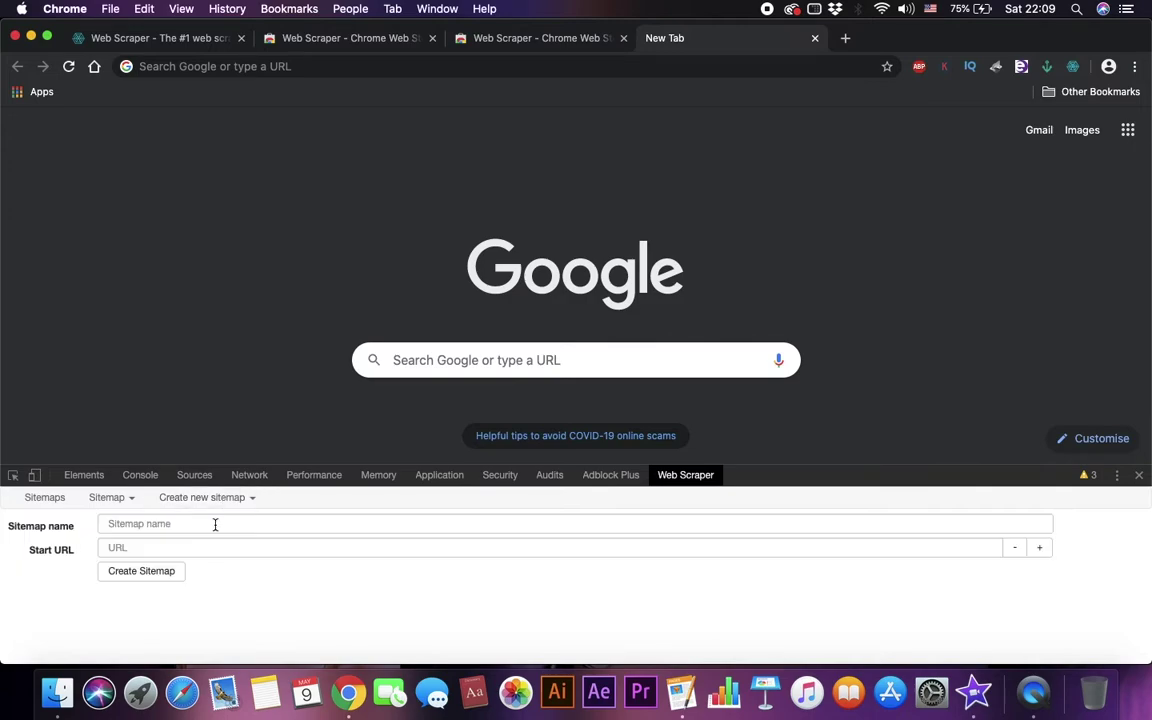
type("Web101")
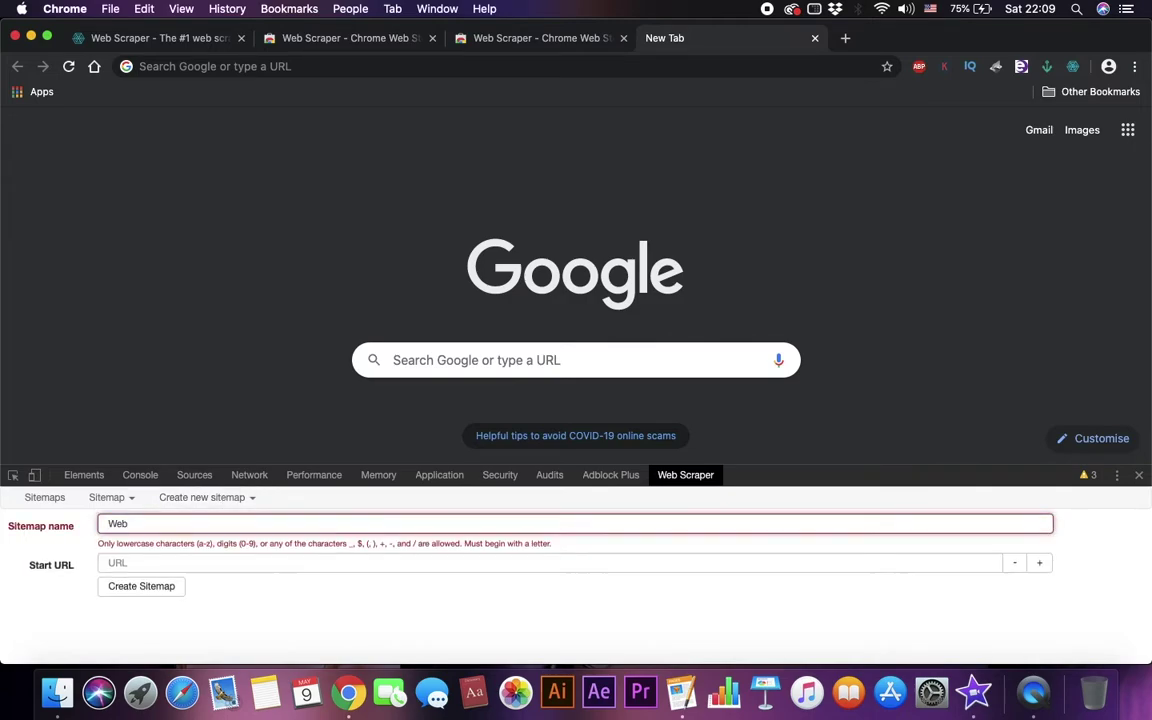
Step: Load amazon.in in the current tab
left_click(356, 67)
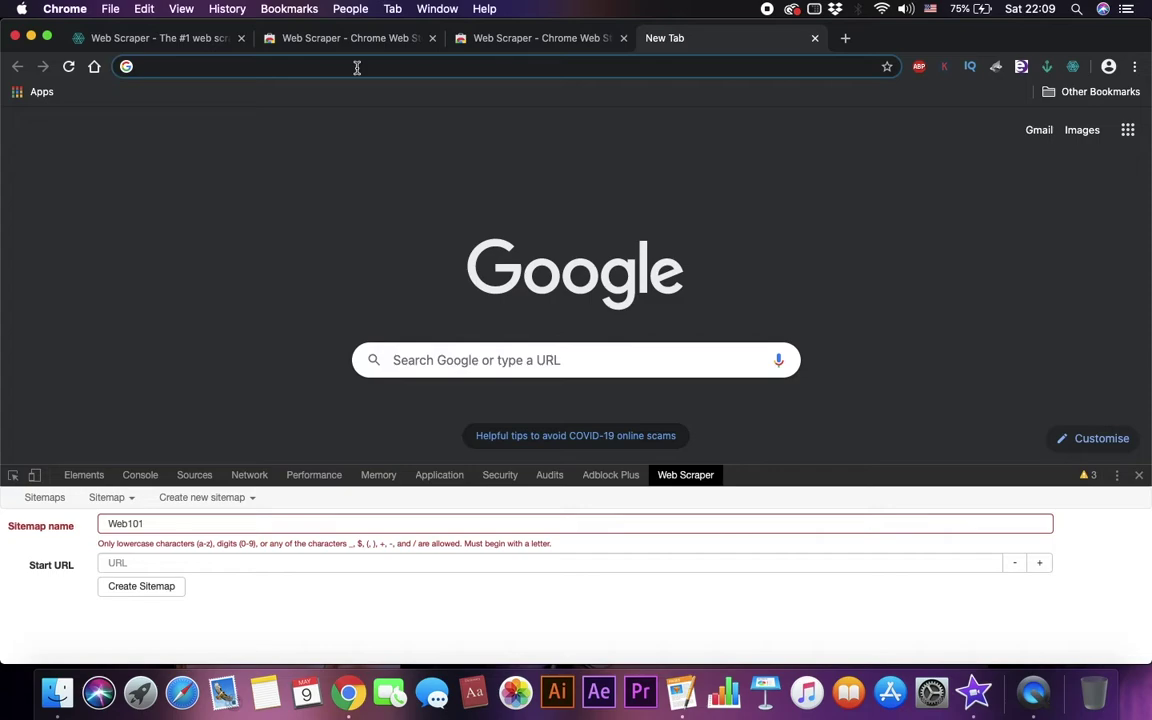
type("amazon.in")
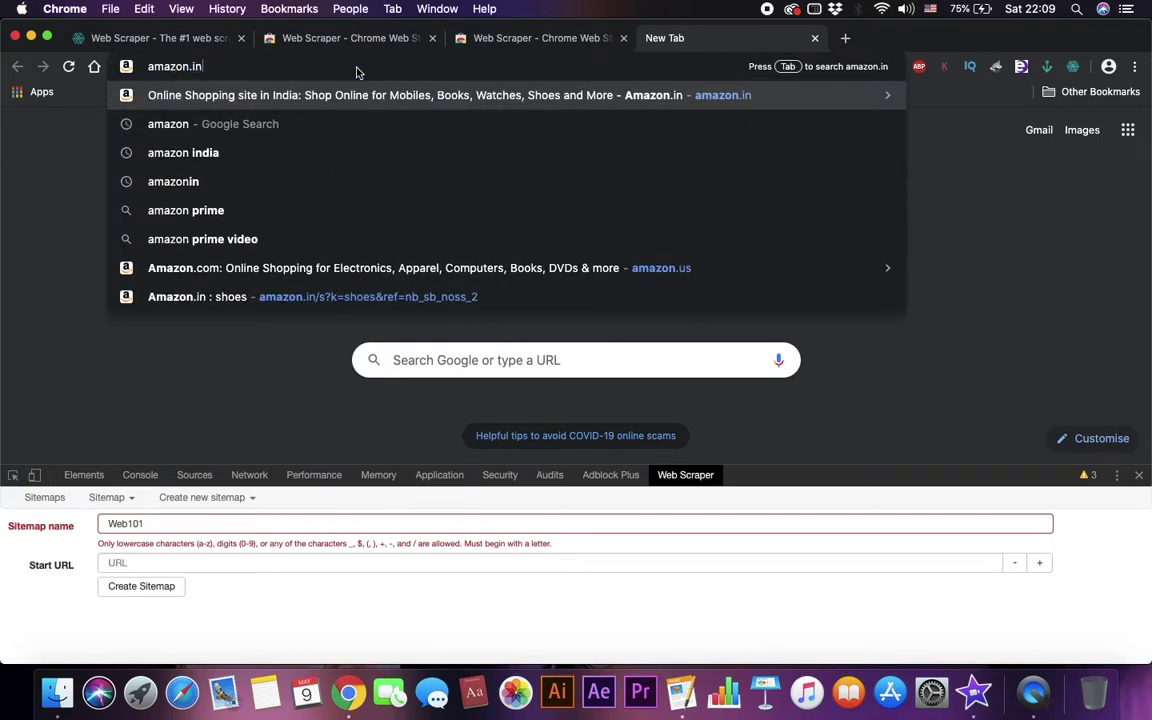
key("Return")
Step: Correct the sitemap name to web101 with a lowercase first letter
left_click(118, 523)
key("BackSpace")
type("w")
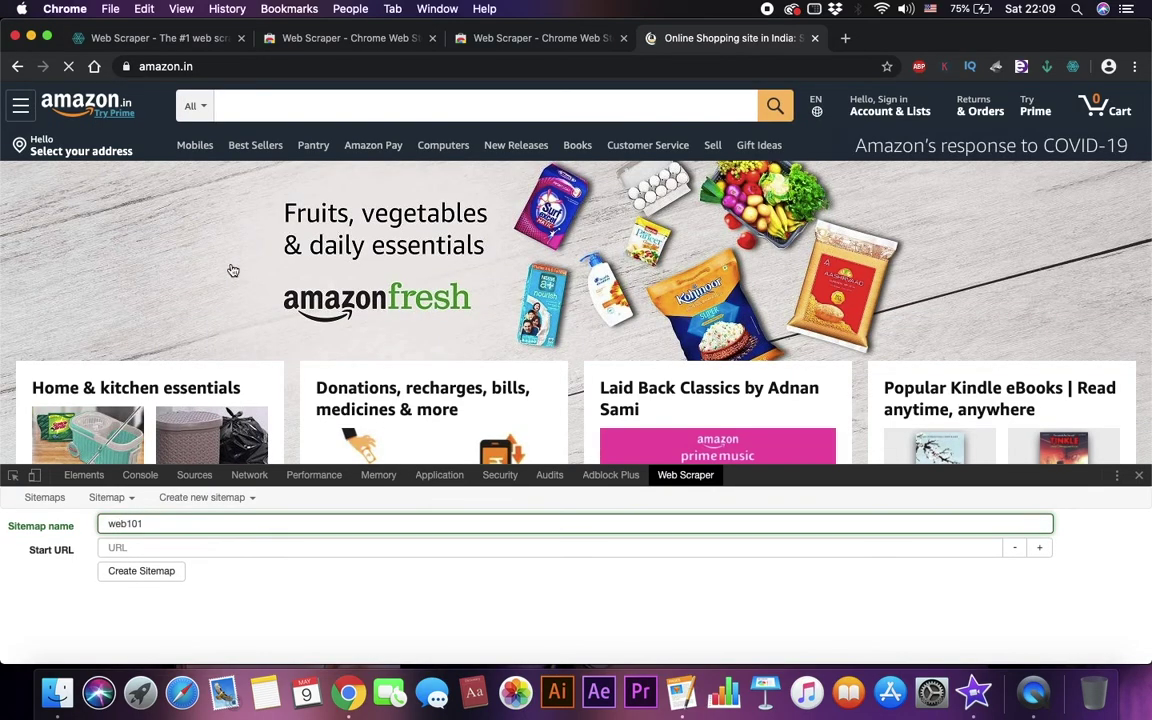
Step: Search Amazon for shoes and look through the results down to the page numbers
left_click(313, 105)
type("shoes")
key("Return")
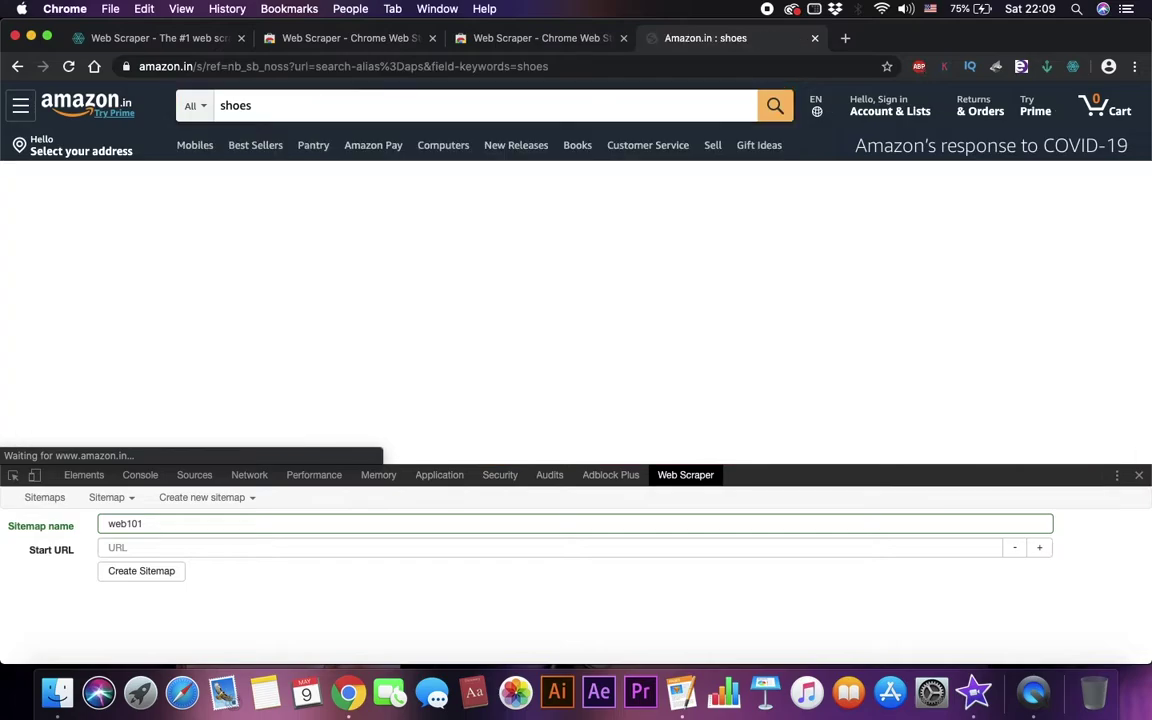
scroll(438, 320, "down", 10)
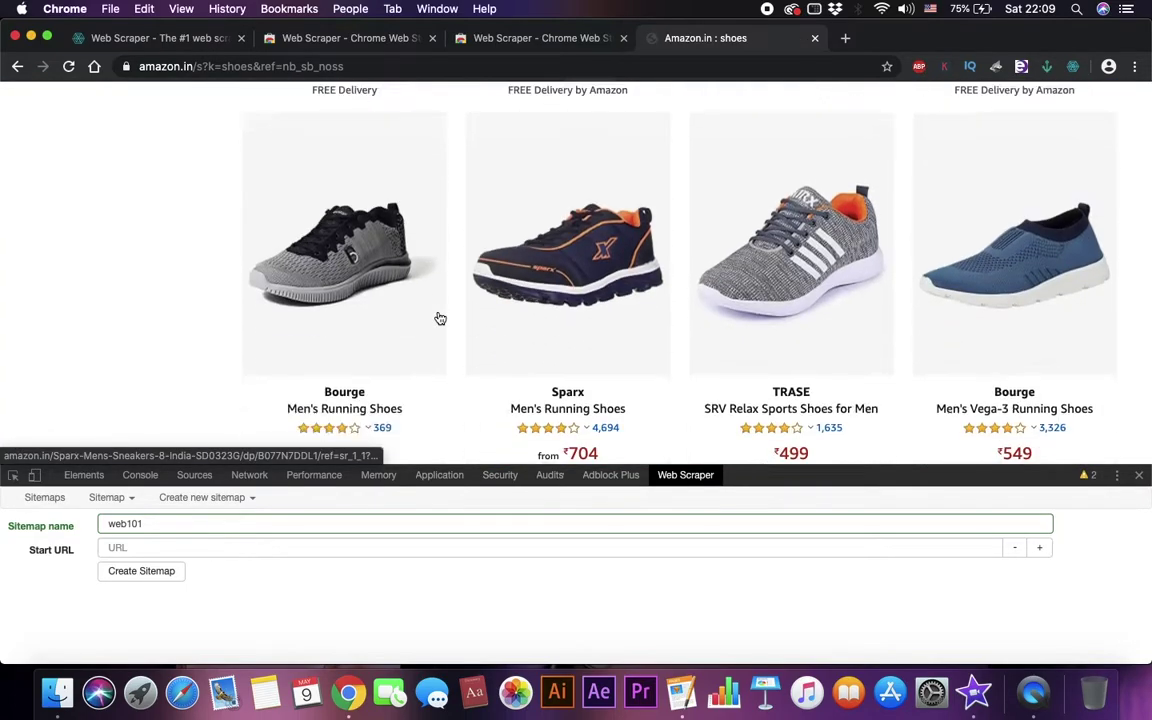
scroll(440, 318, "down", 15)
scroll(440, 318, "down", 20)
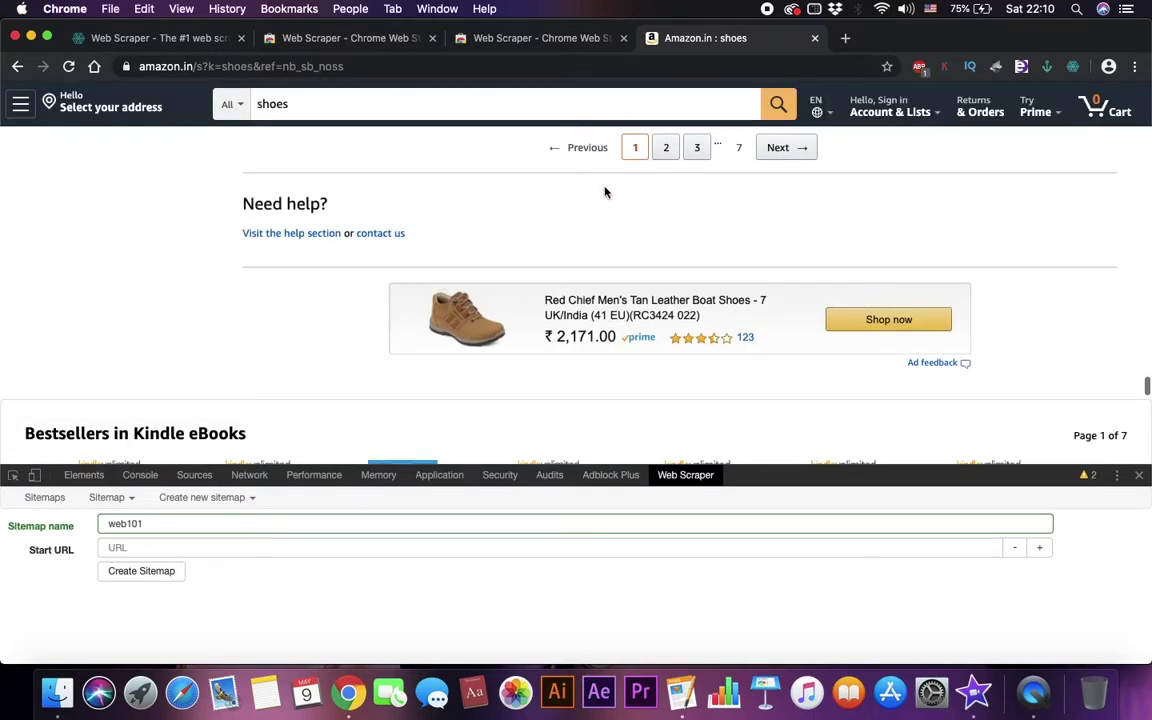
scroll(604, 192, "up", 5)
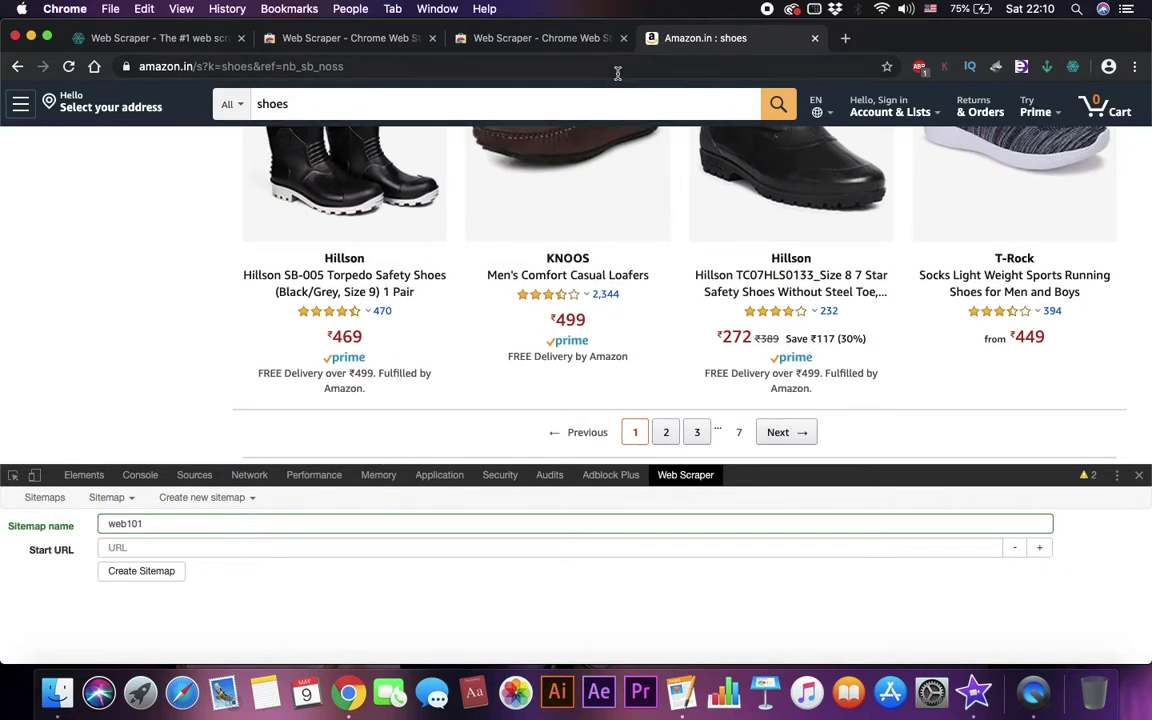
Step: Copy the address of the shoes results page into the sitemap's start URL and create the sitemap
left_click(617, 70)
key("super+c")
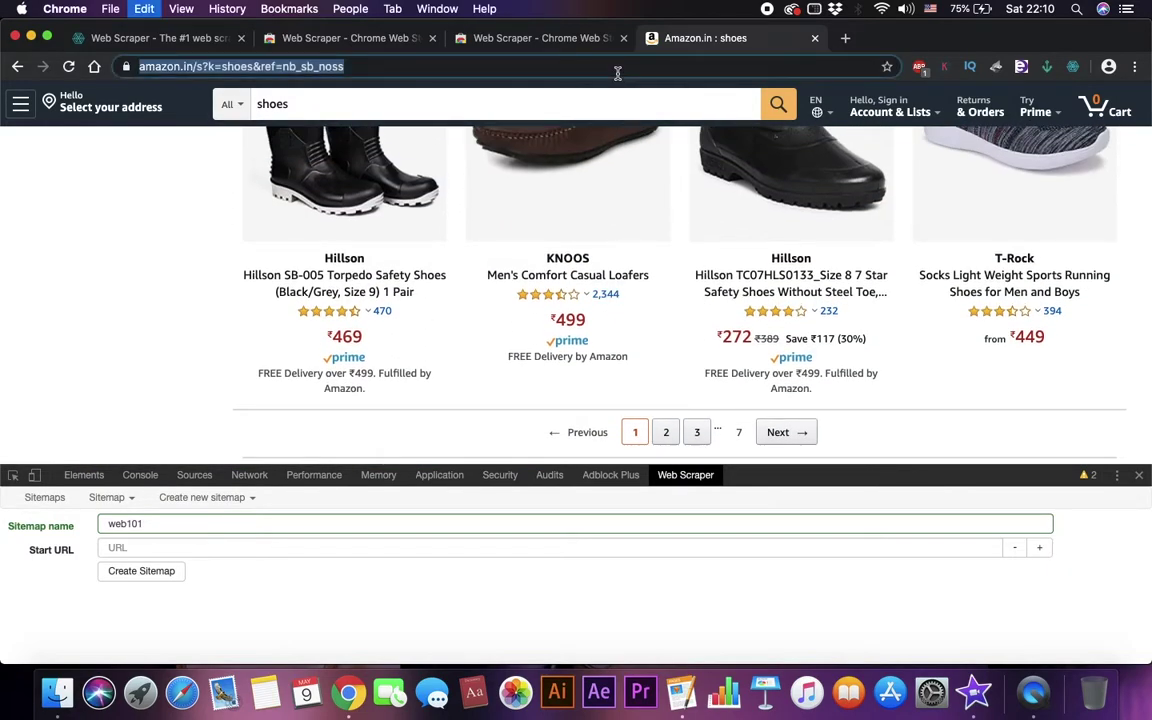
left_click(148, 550)
key("super+v")
left_click(148, 572)
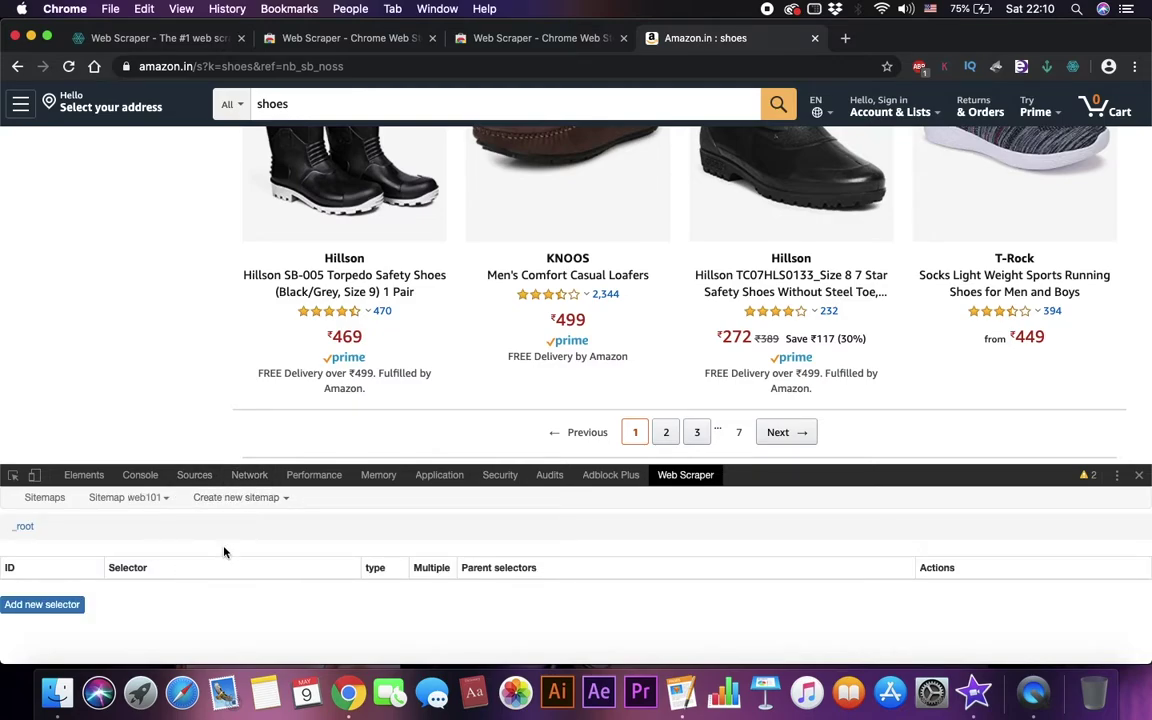
Step: Examine the shoe listings for the data to scrape, such as product name, rating, review count and price
scroll(549, 347, "up", 20)
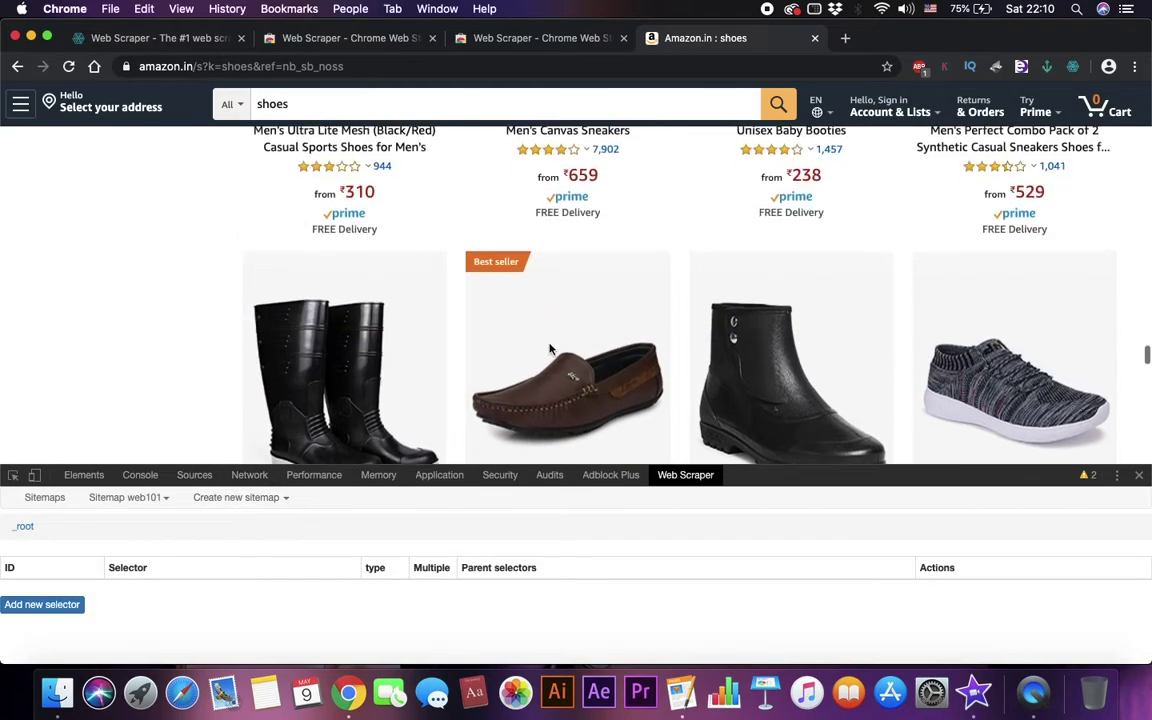
scroll(549, 350, "up", 20)
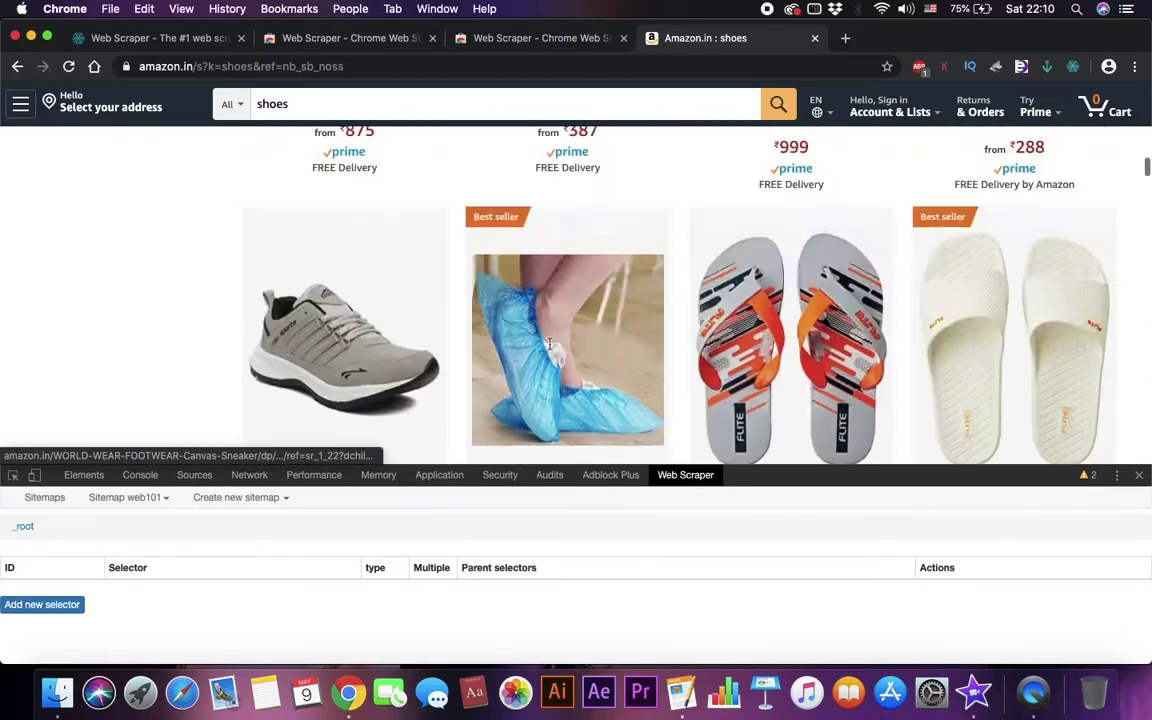
scroll(551, 350, "down", 10)
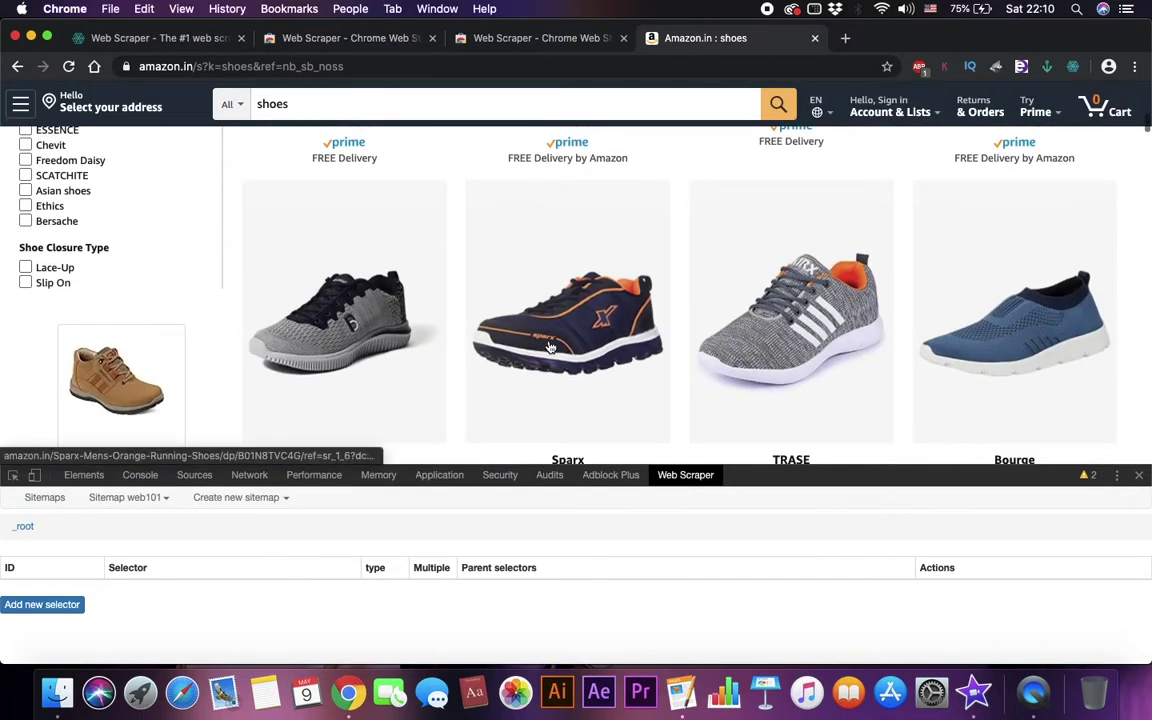
scroll(549, 347, "down", 3)
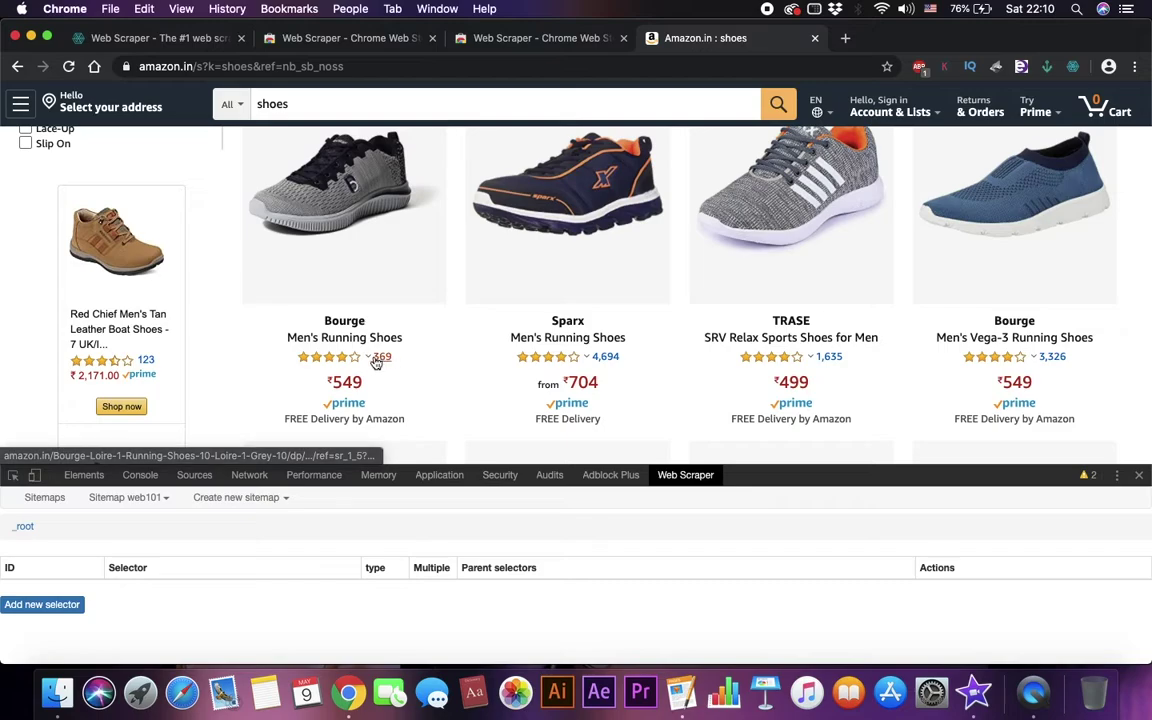
mouse_move(332, 363)
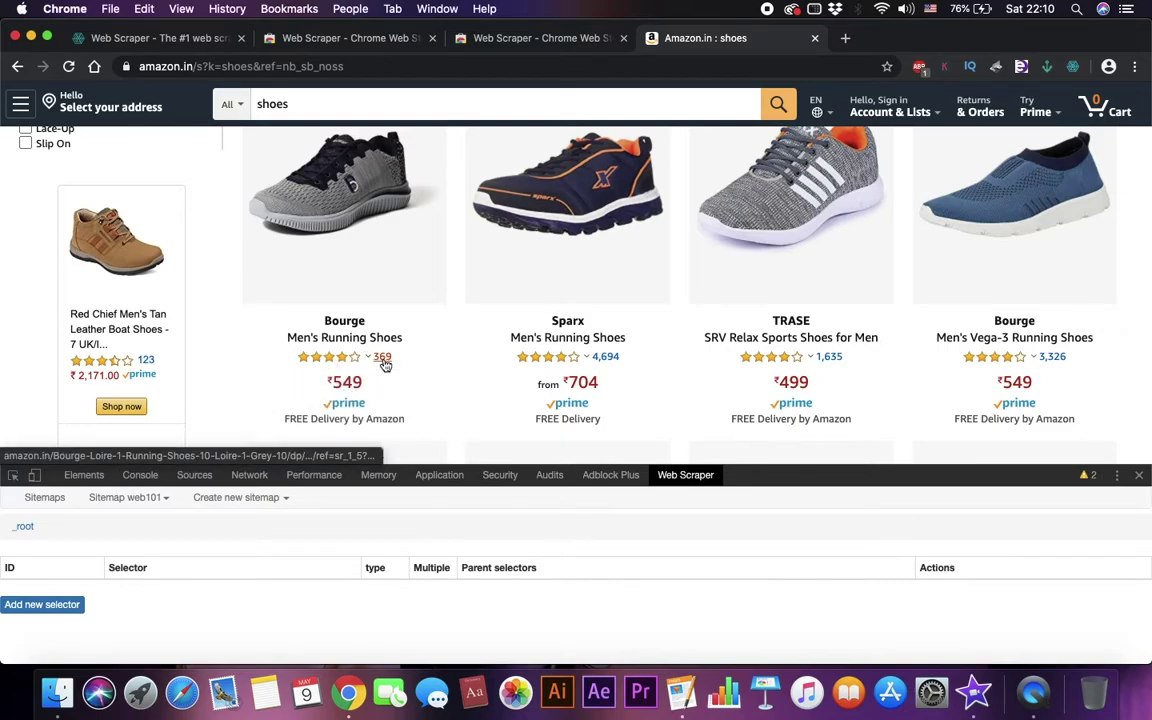
scroll(386, 366, "up", 3)
scroll(386, 366, "up", 5)
scroll(386, 366, "left", 5)
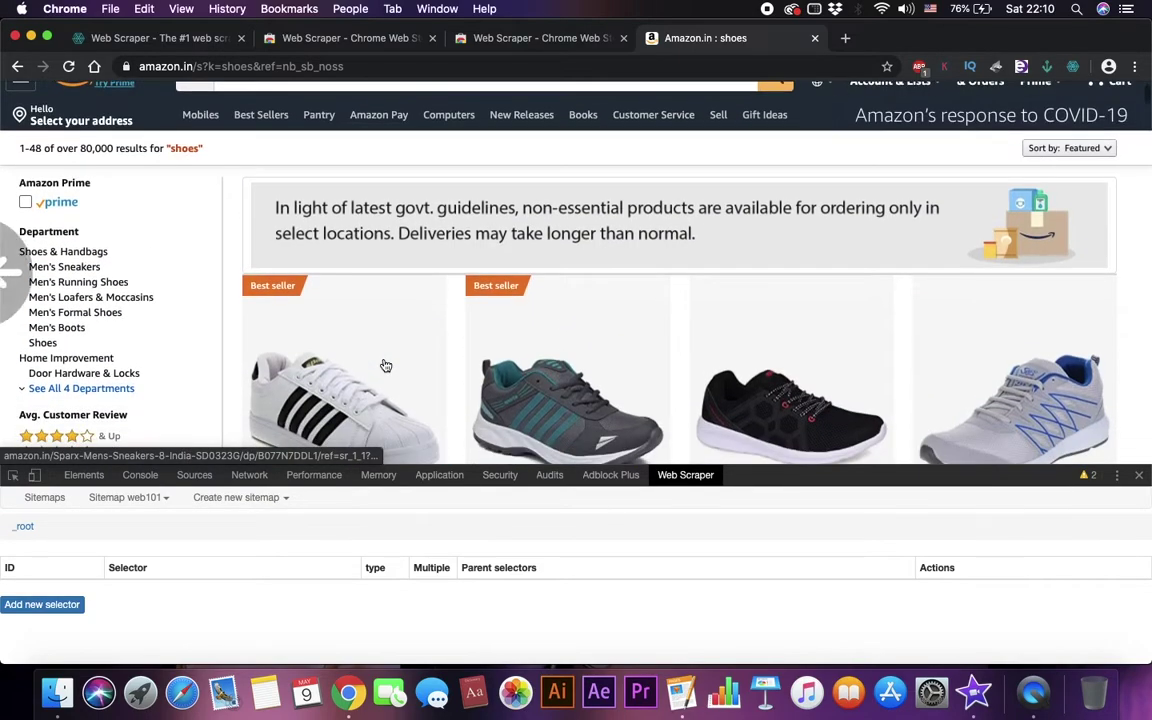
scroll(386, 366, "right", 5)
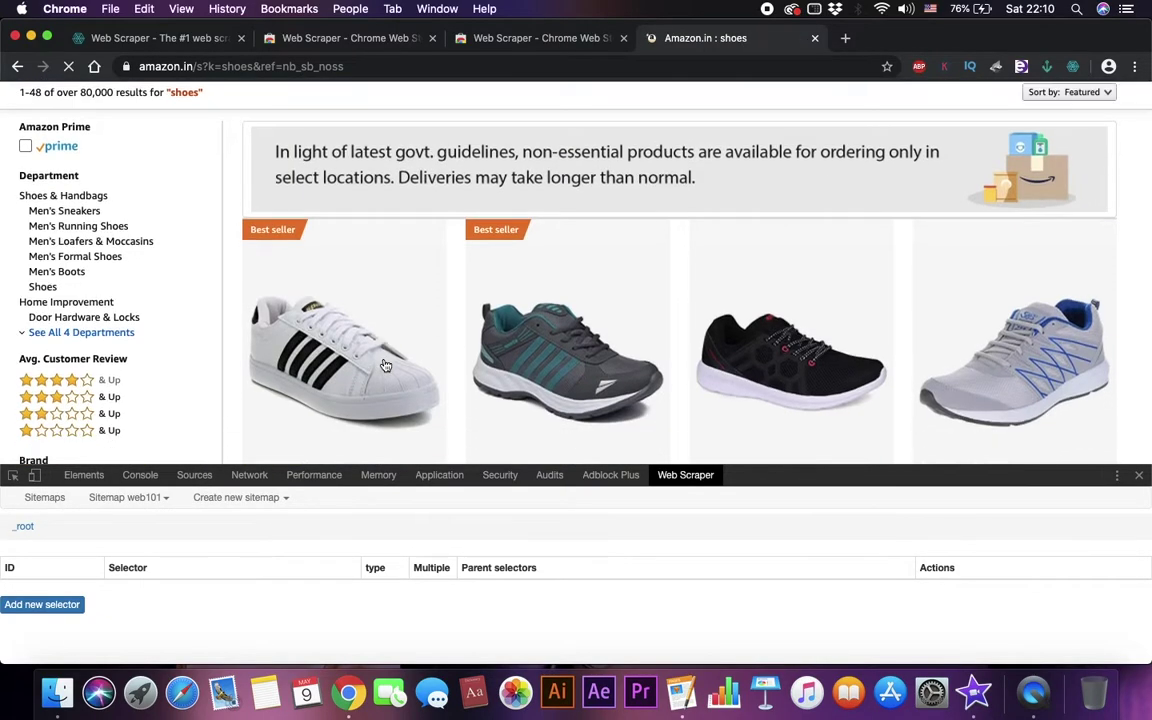
scroll(386, 366, "down", 5)
scroll(386, 366, "up", 5)
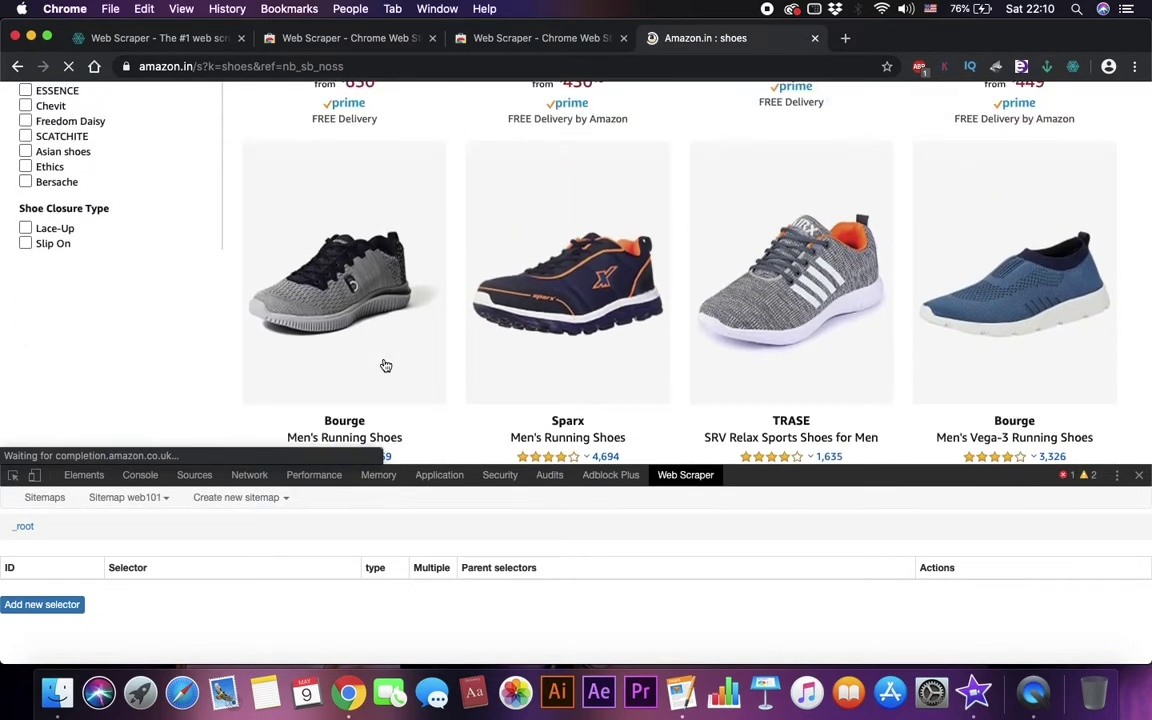
Step: Add a new selector of type Element to the sitemap root with the id productwrapper
left_click(64, 607)
left_click(150, 548)
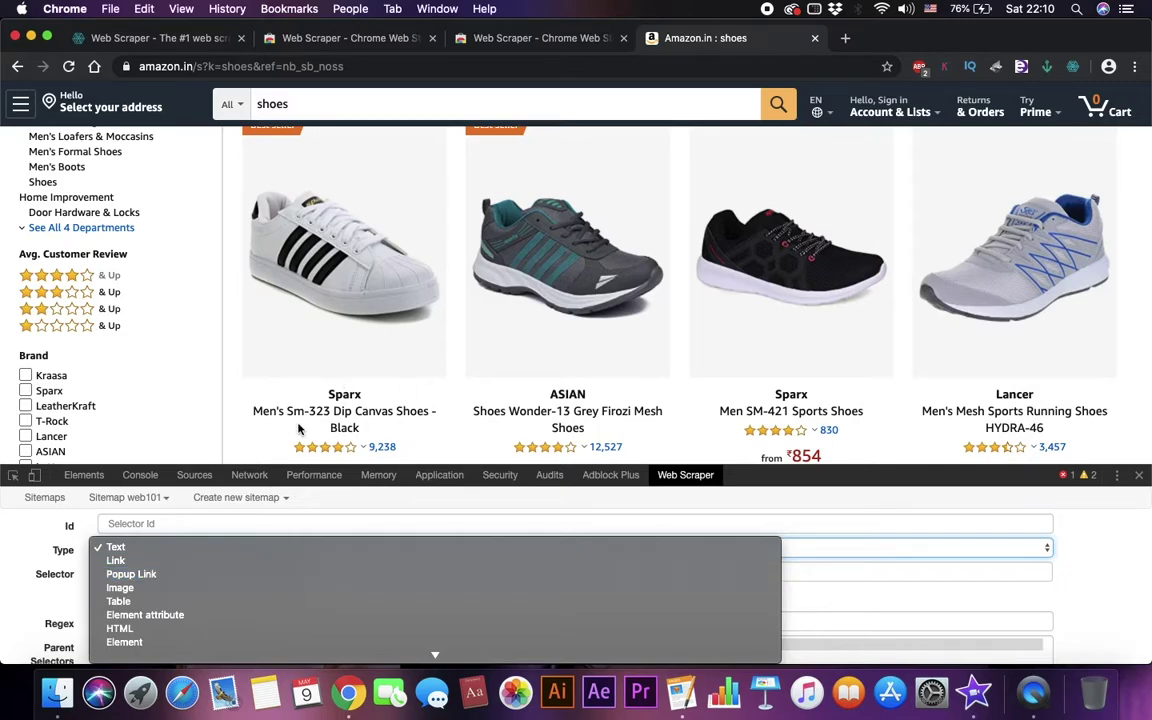
left_click(198, 632)
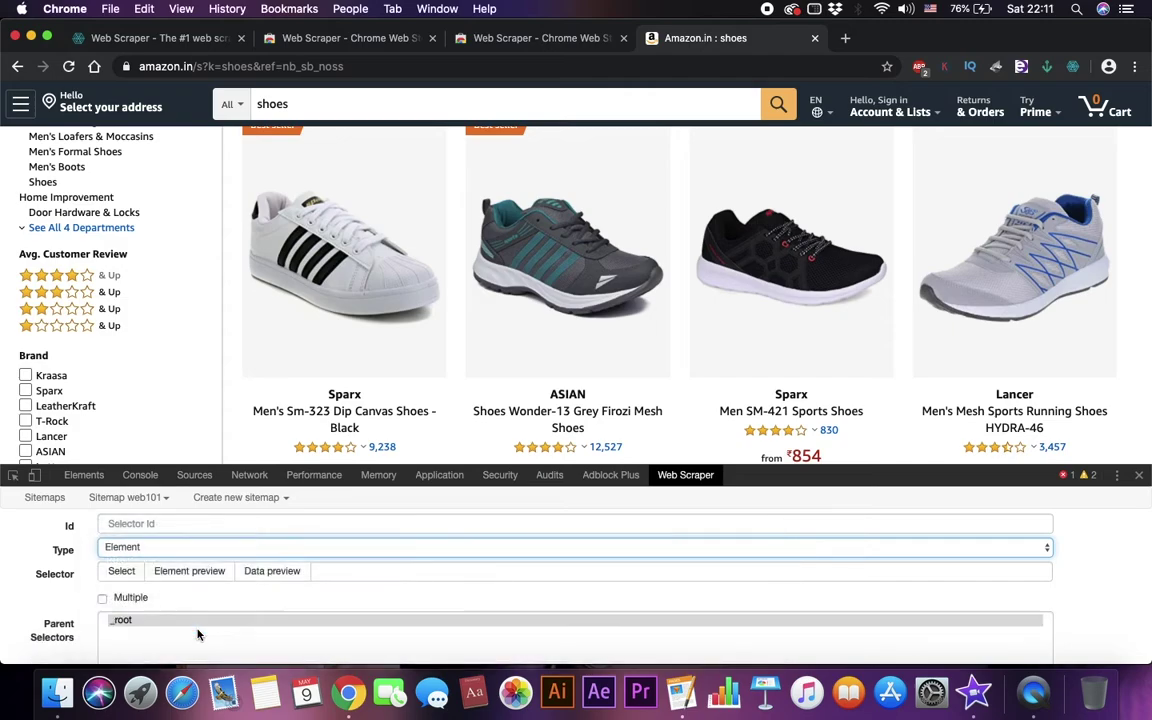
left_click(188, 522)
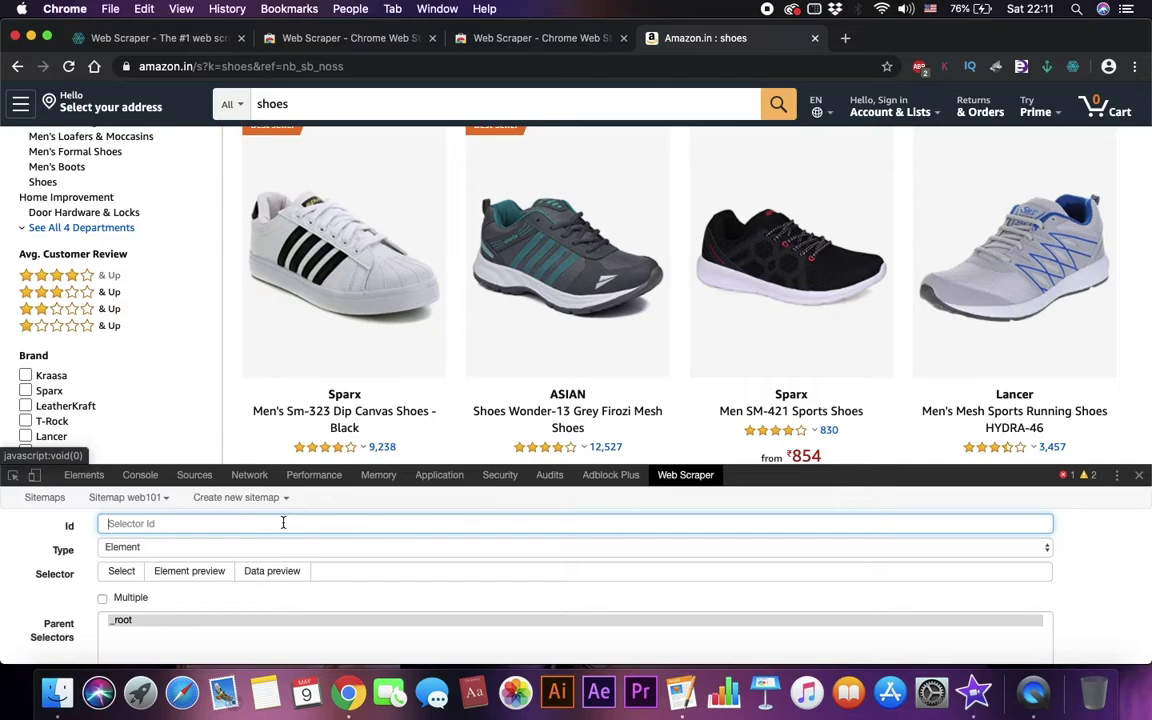
type("produ")
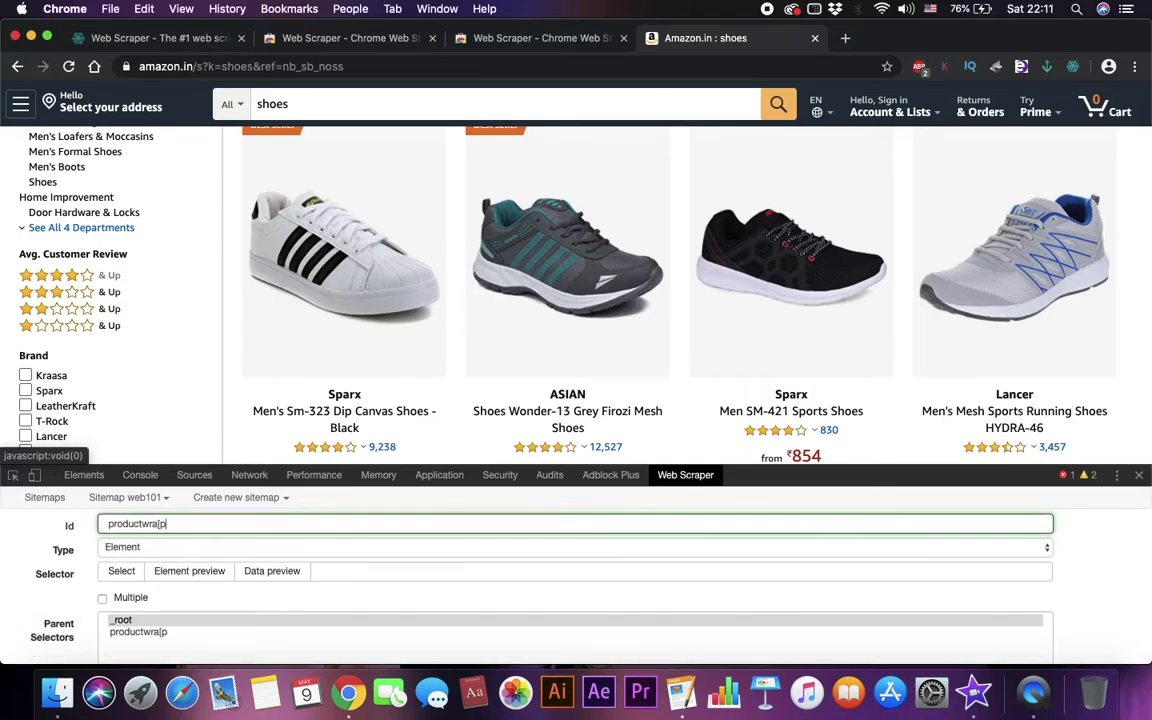
type("ctwrapper")
Step: Pick the first two product cards so the selector covers all listings as .s-result-item div.sg-col-inner, finish selecting, and enable Multiple
left_click(130, 573)
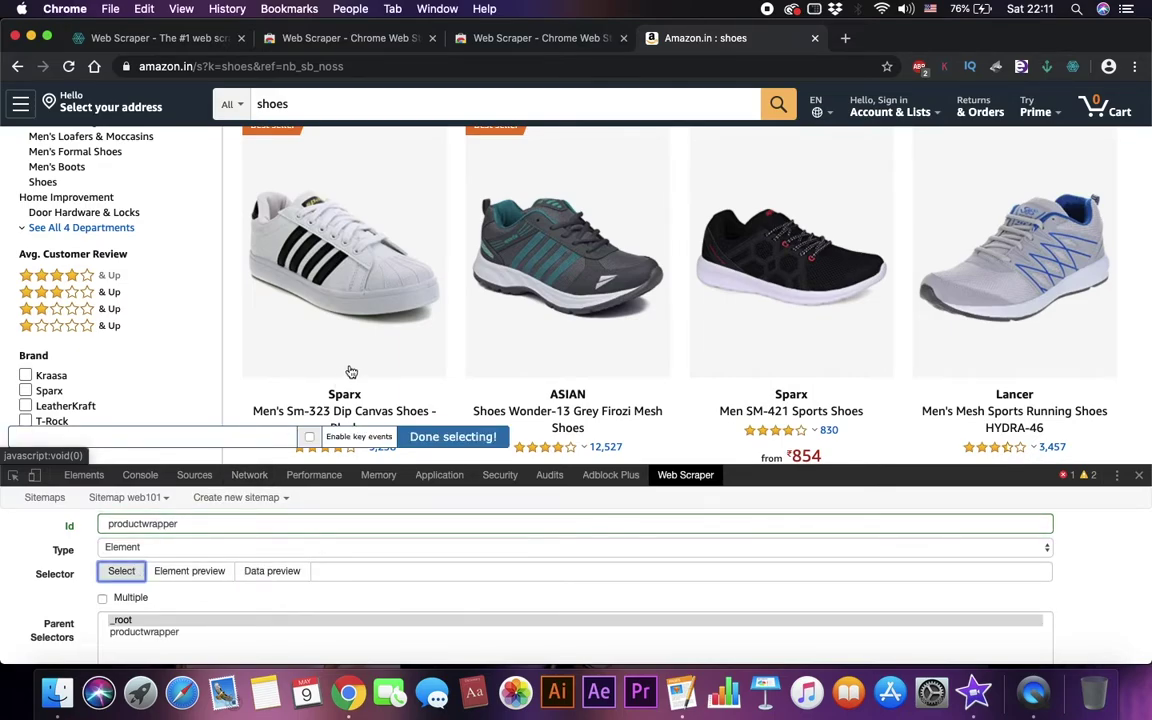
left_click(449, 348)
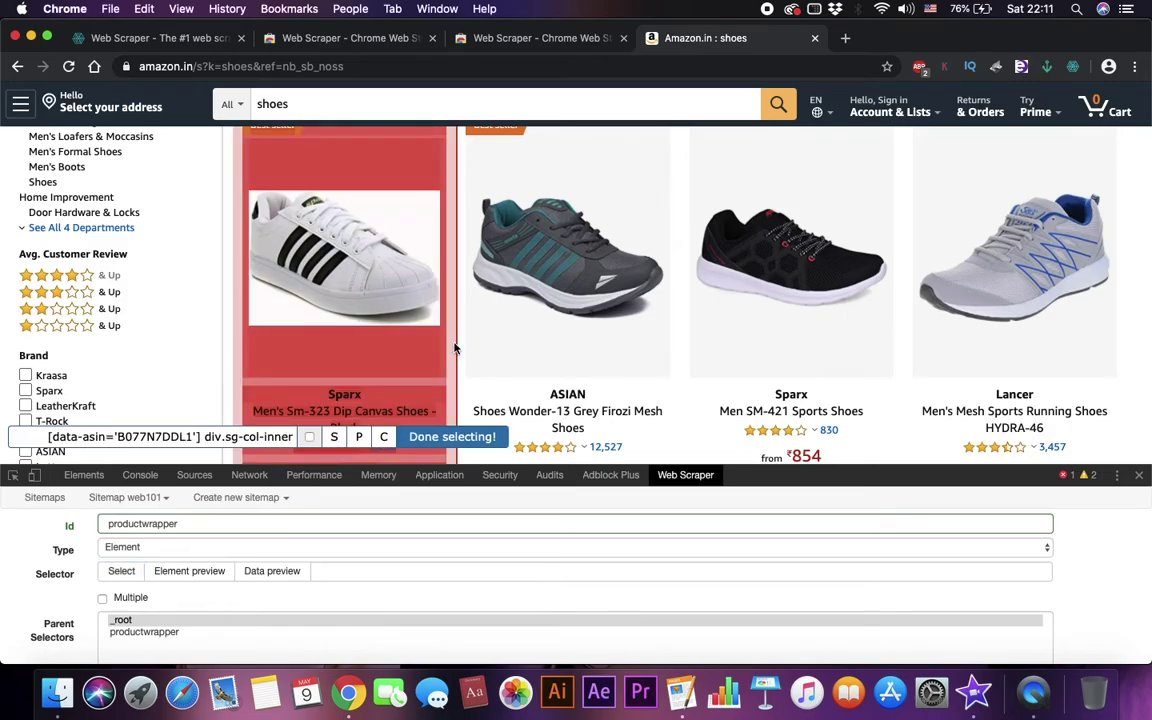
left_click(460, 346)
scroll(460, 347, "up", 3)
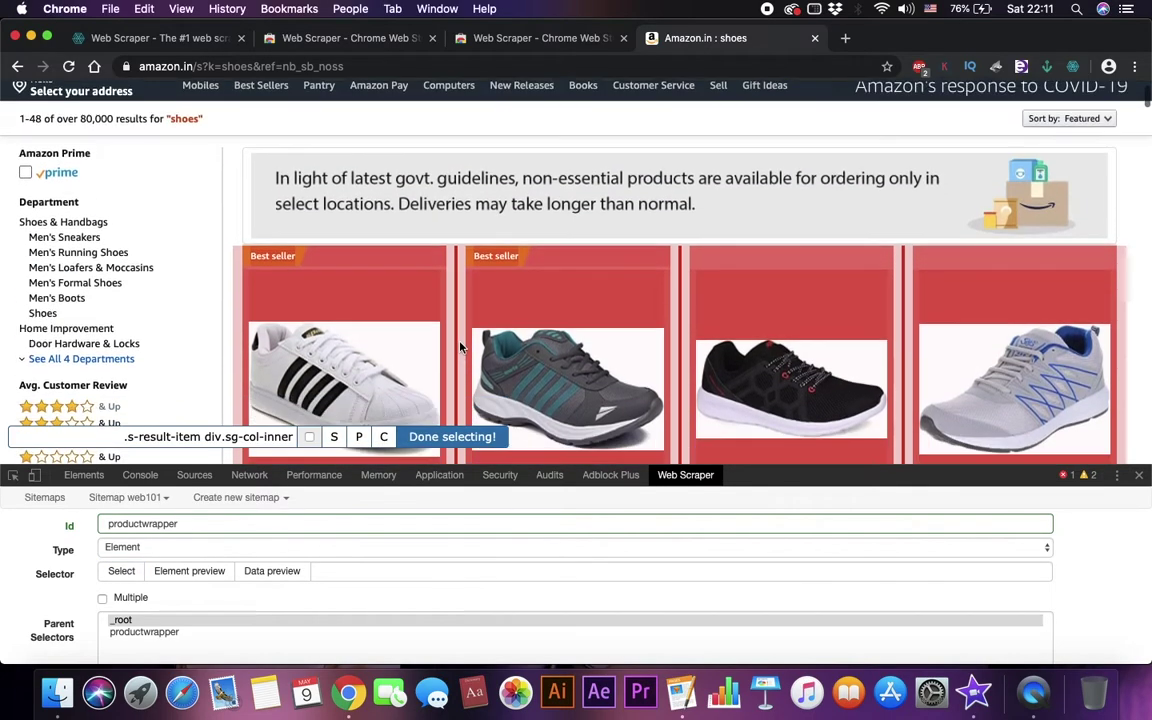
scroll(460, 347, "down", 15)
scroll(460, 347, "down", 5)
scroll(460, 347, "up", 3)
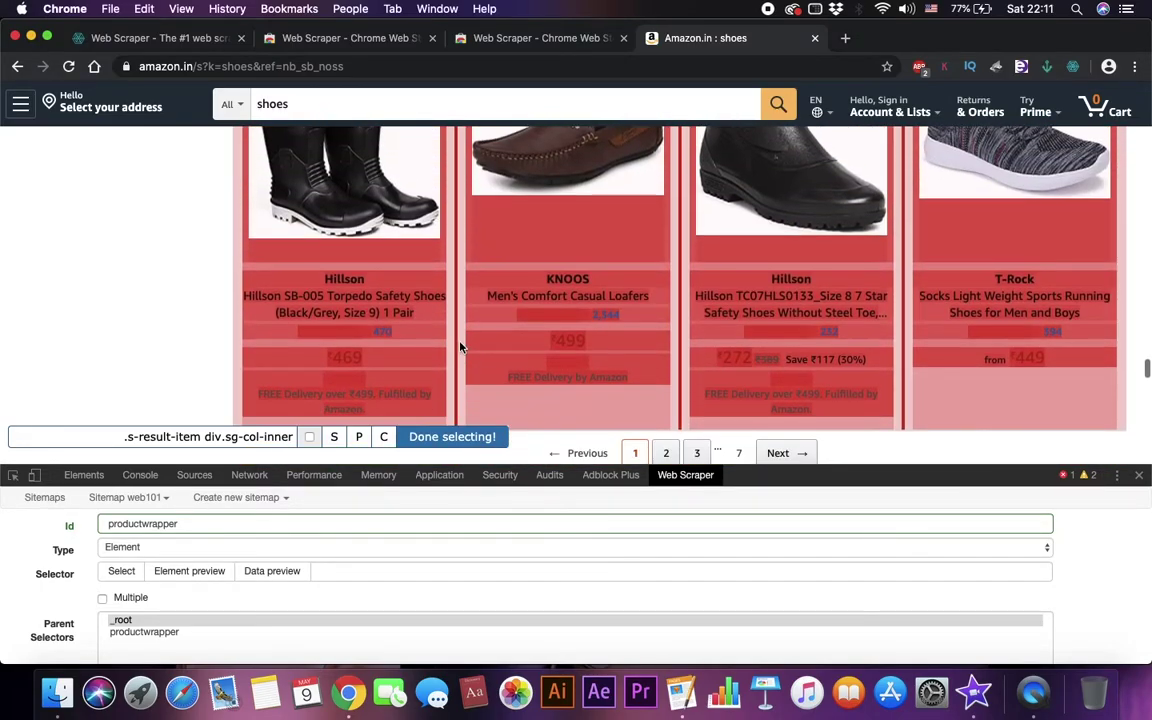
left_click(424, 439)
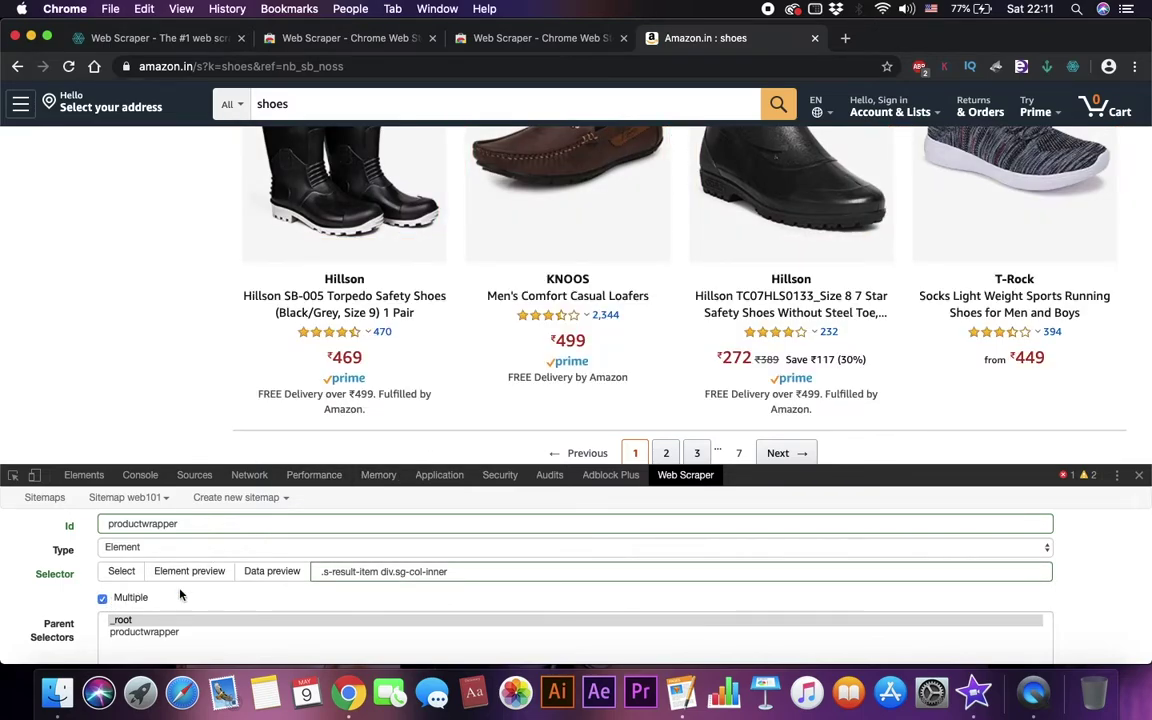
scroll(182, 596, "down", 1)
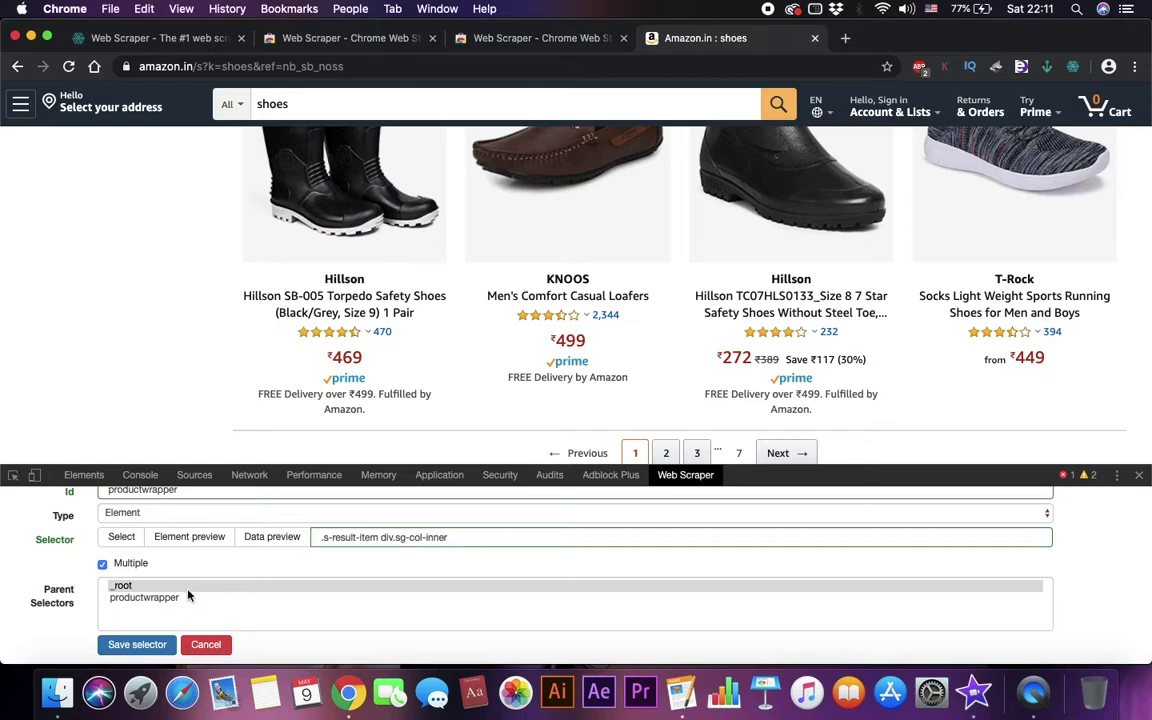
Step: Save the productwrapper selector, open it, and start a new child selector inside it
left_click(137, 644)
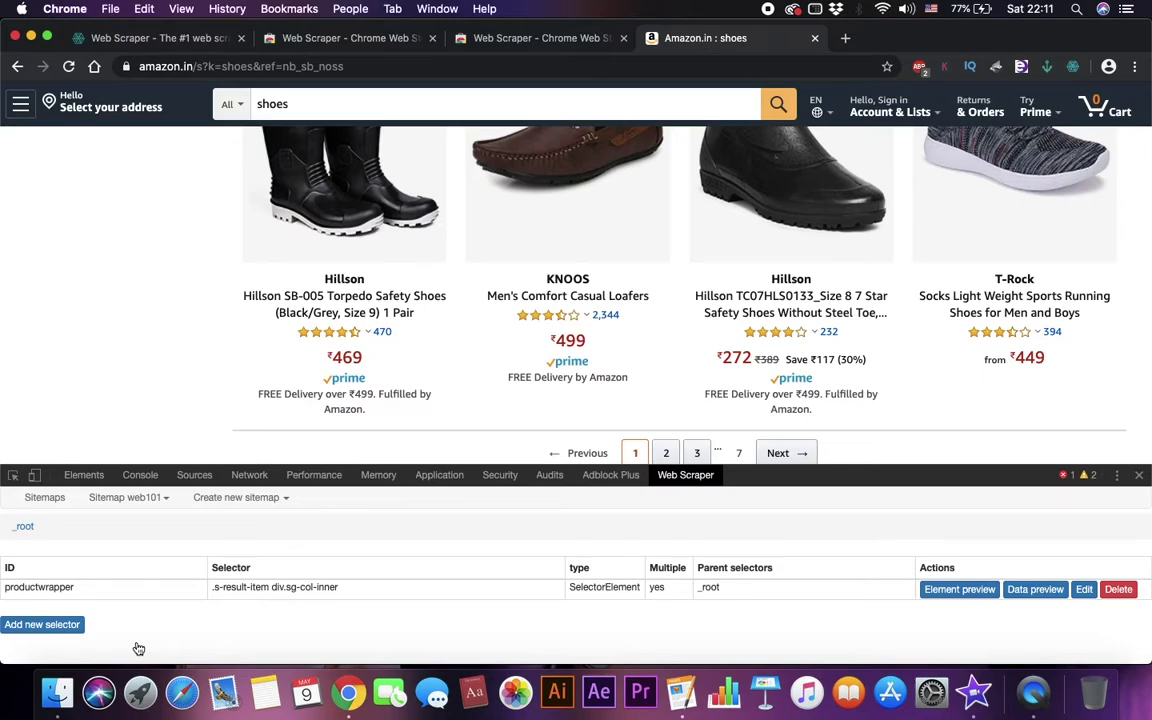
left_click(248, 589)
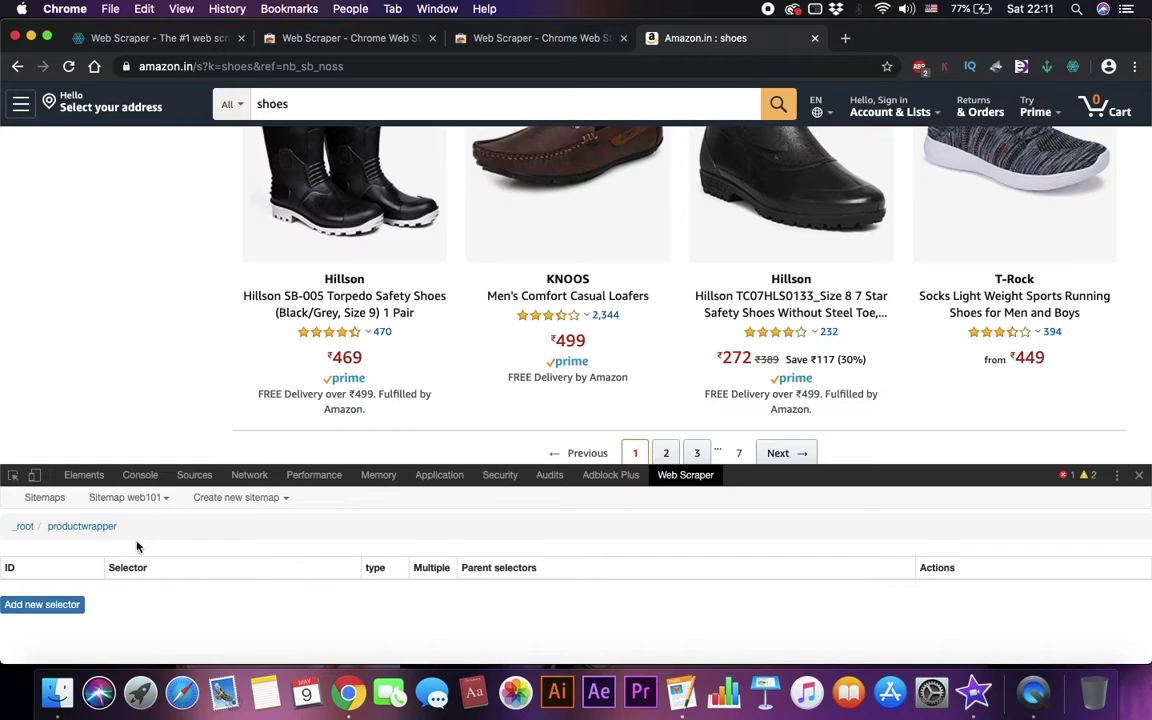
left_click(42, 605)
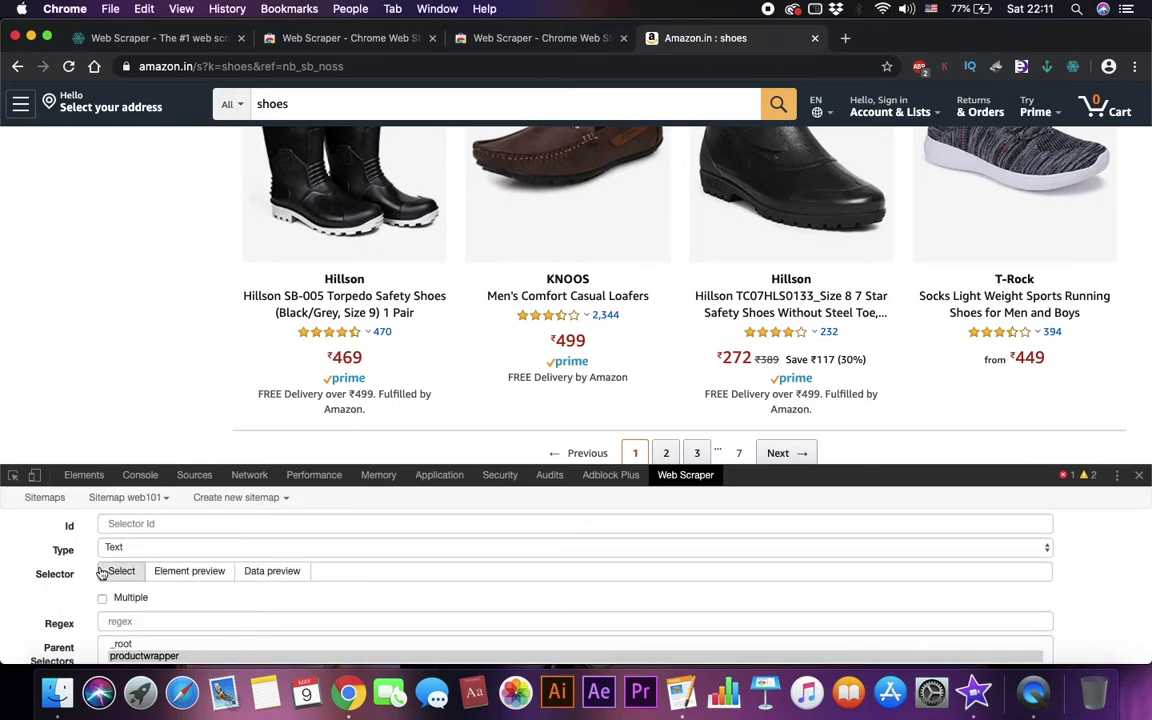
Step: Give the new Text selector under productwrapper the id brand
scroll(358, 363, "up", 5)
scroll(358, 363, "up", 10)
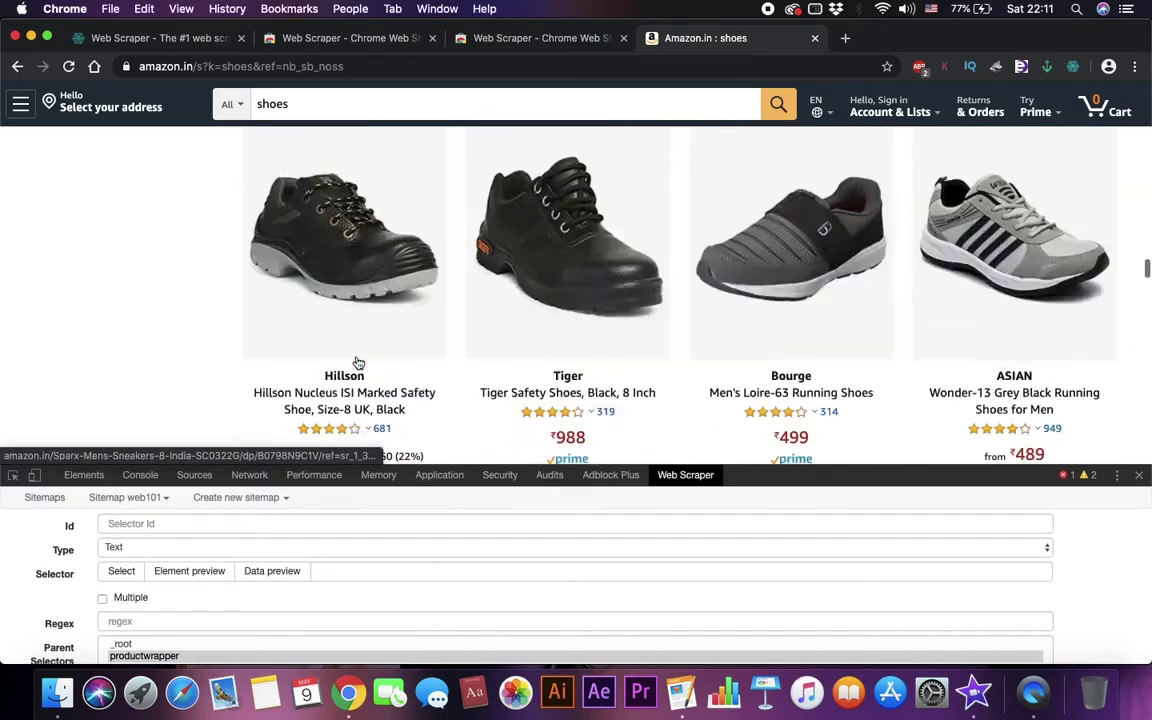
scroll(358, 363, "up", 8)
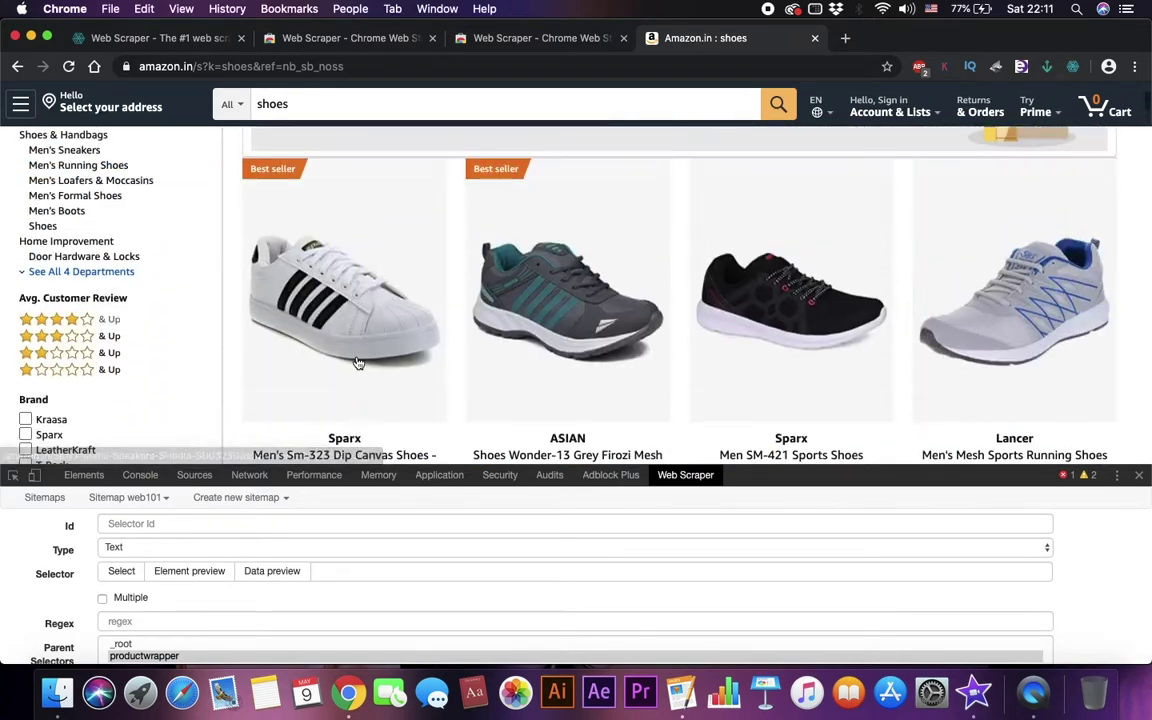
scroll(358, 363, "down", 3)
scroll(358, 363, "up", 1)
scroll(358, 363, "down", 3)
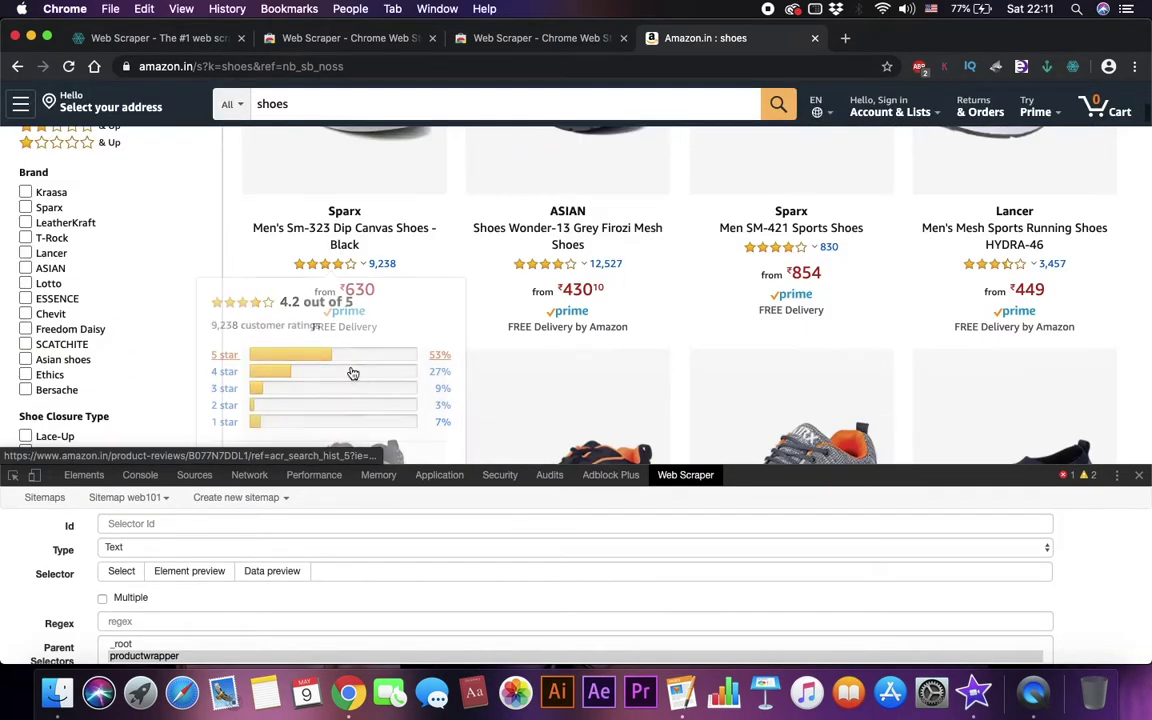
left_click(243, 524)
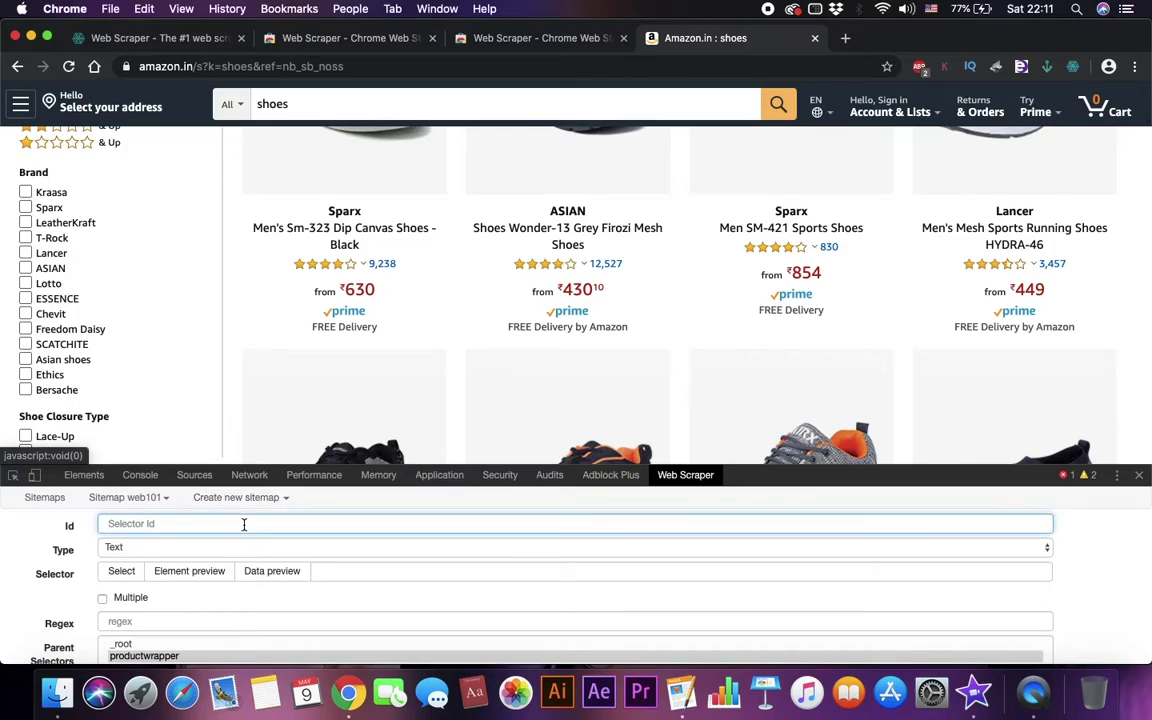
type("brand")
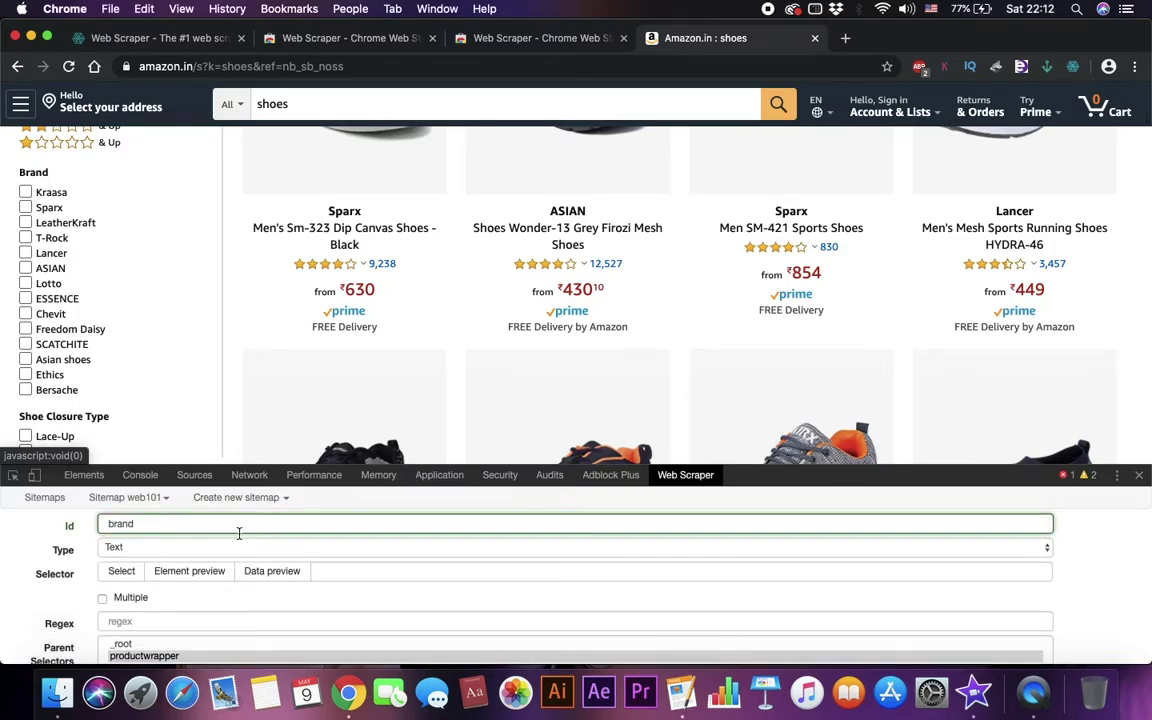
Step: Pick the brand name Sparx on the first product card as .s-line-clamp-1 span and save the brand selector
left_click(121, 571)
scroll(332, 318, "up", 2)
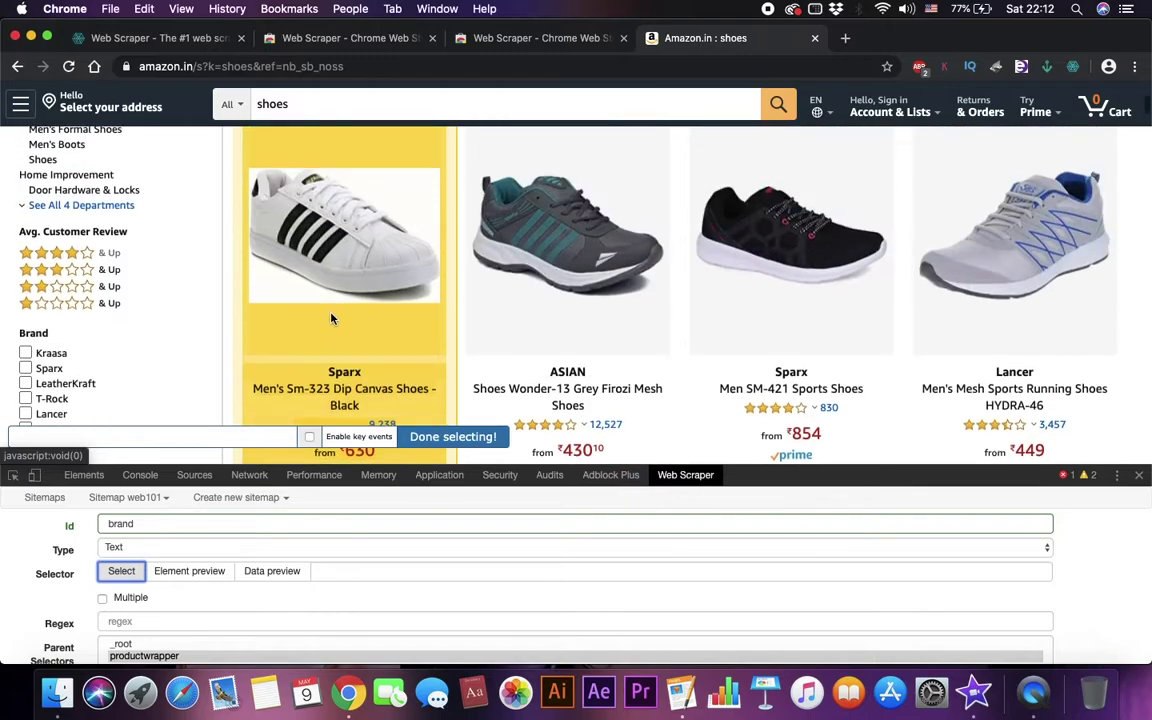
left_click(352, 374)
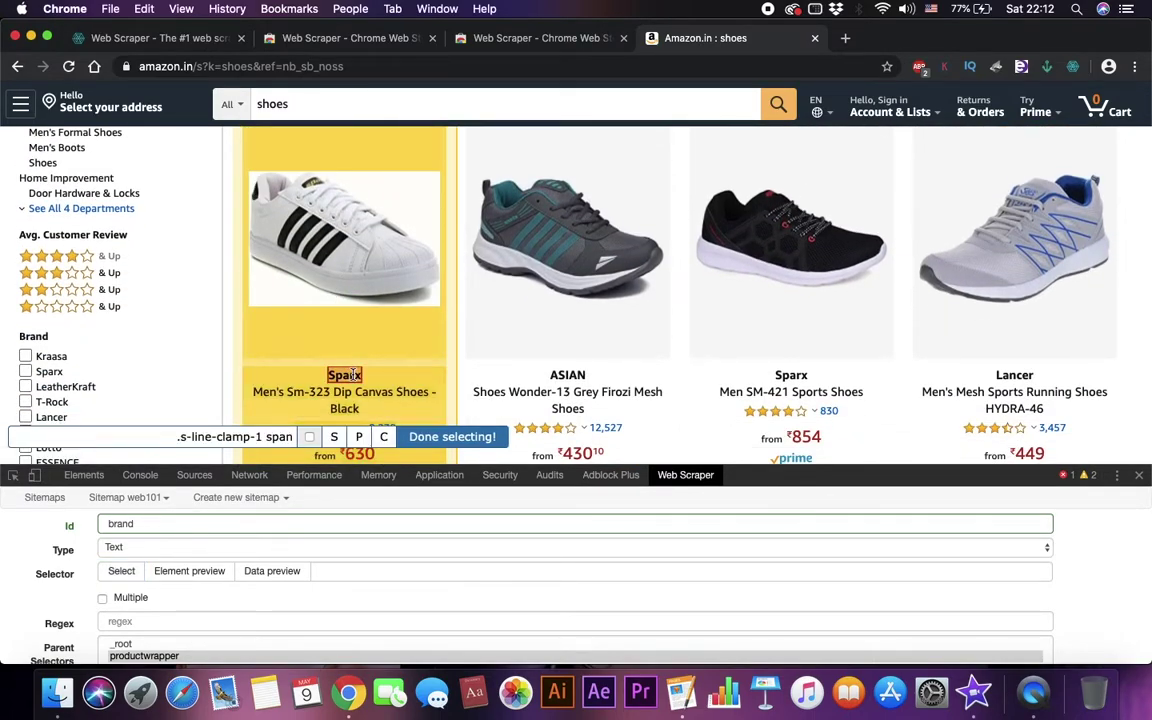
key("XF86AudioMute")
left_click(421, 436)
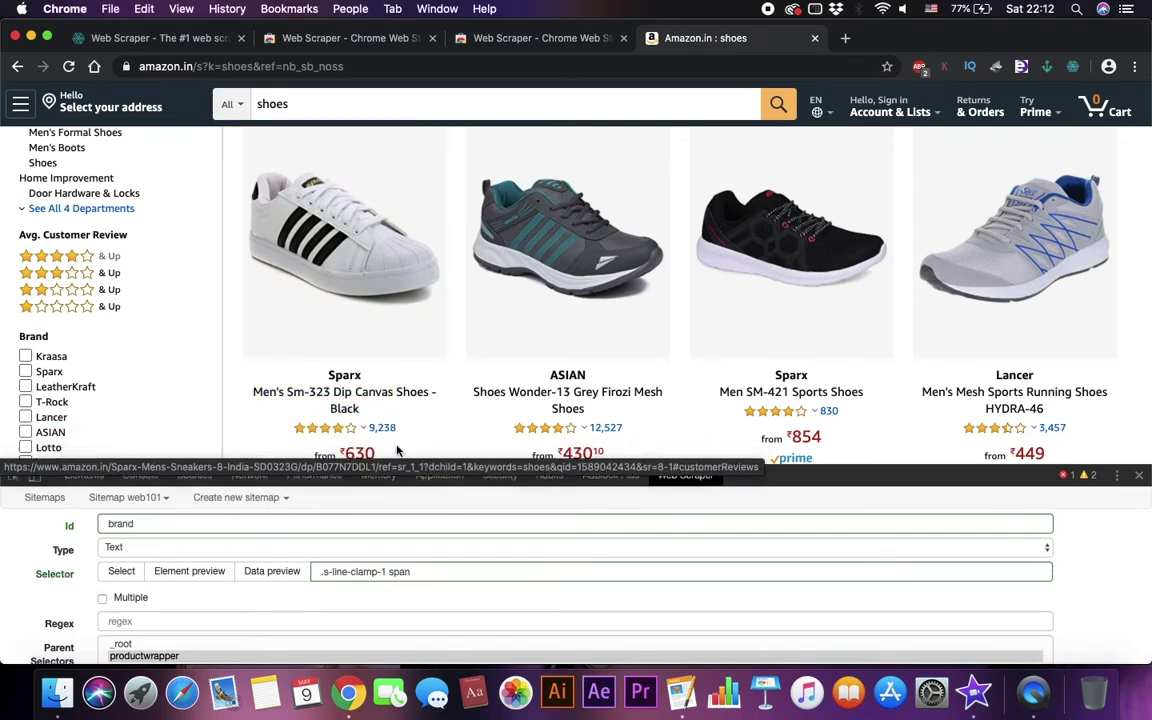
scroll(181, 606, "down", 2)
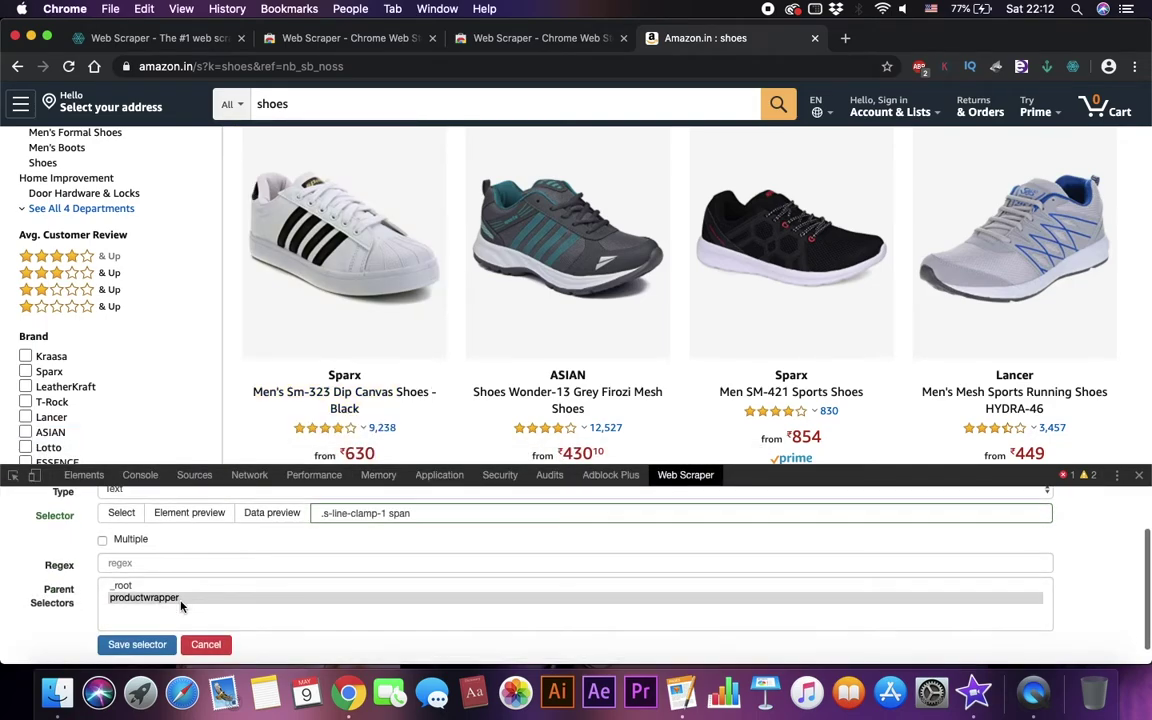
left_click(140, 654)
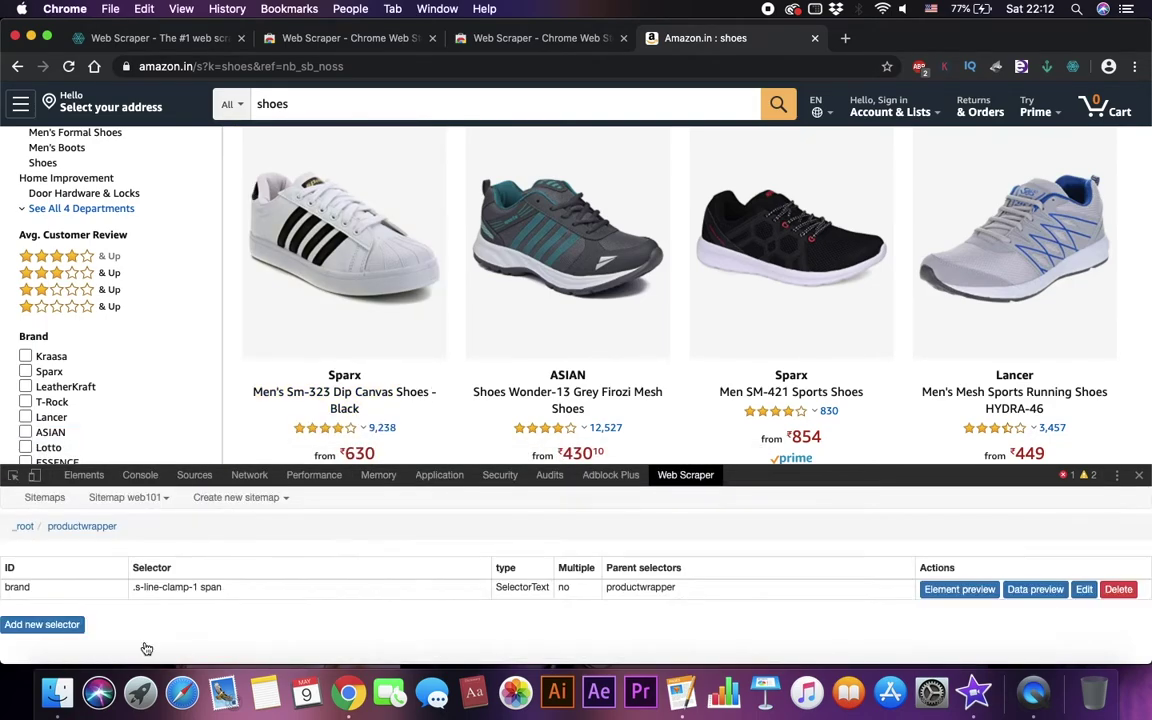
Step: Add and save a Text selector desc under productwrapper, picking the first product's whole title block as h2
left_click(45, 624)
left_click(153, 524)
type("desc")
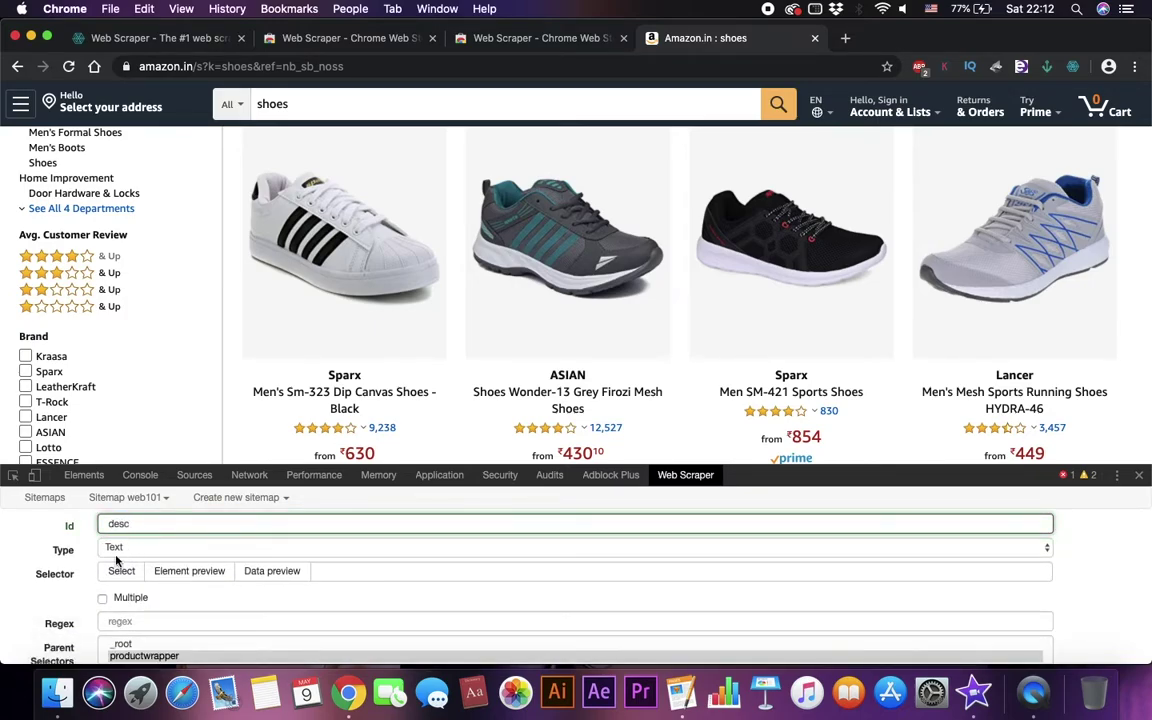
left_click(120, 571)
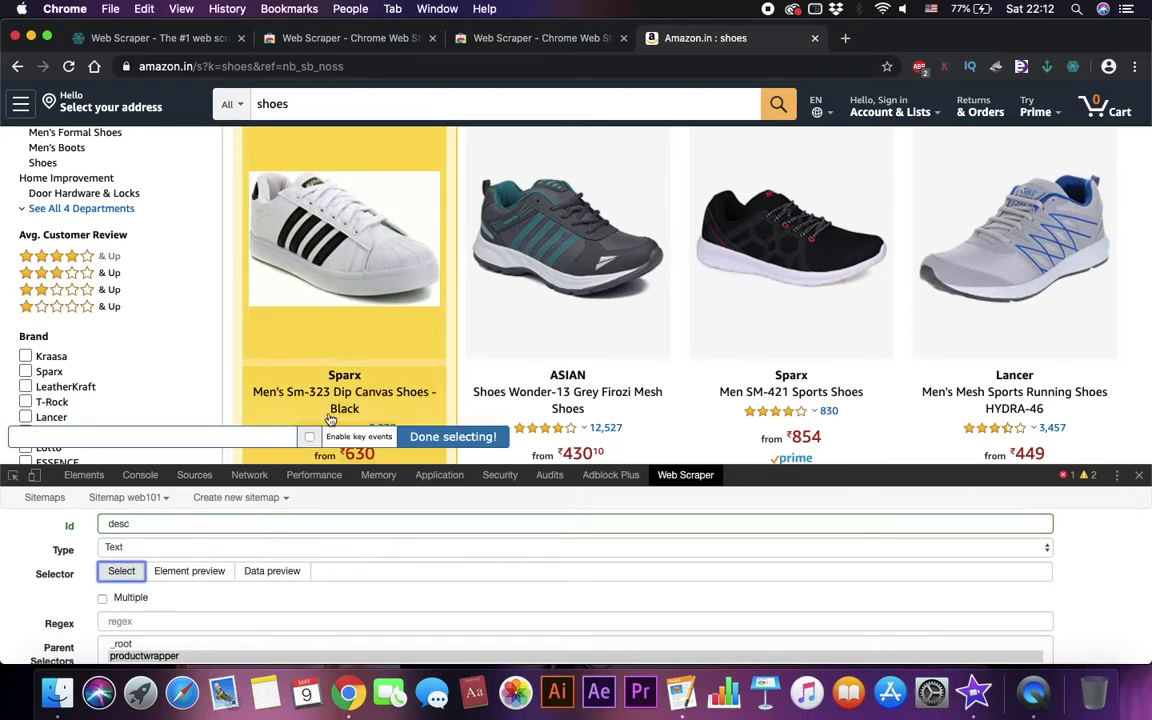
left_click(432, 400)
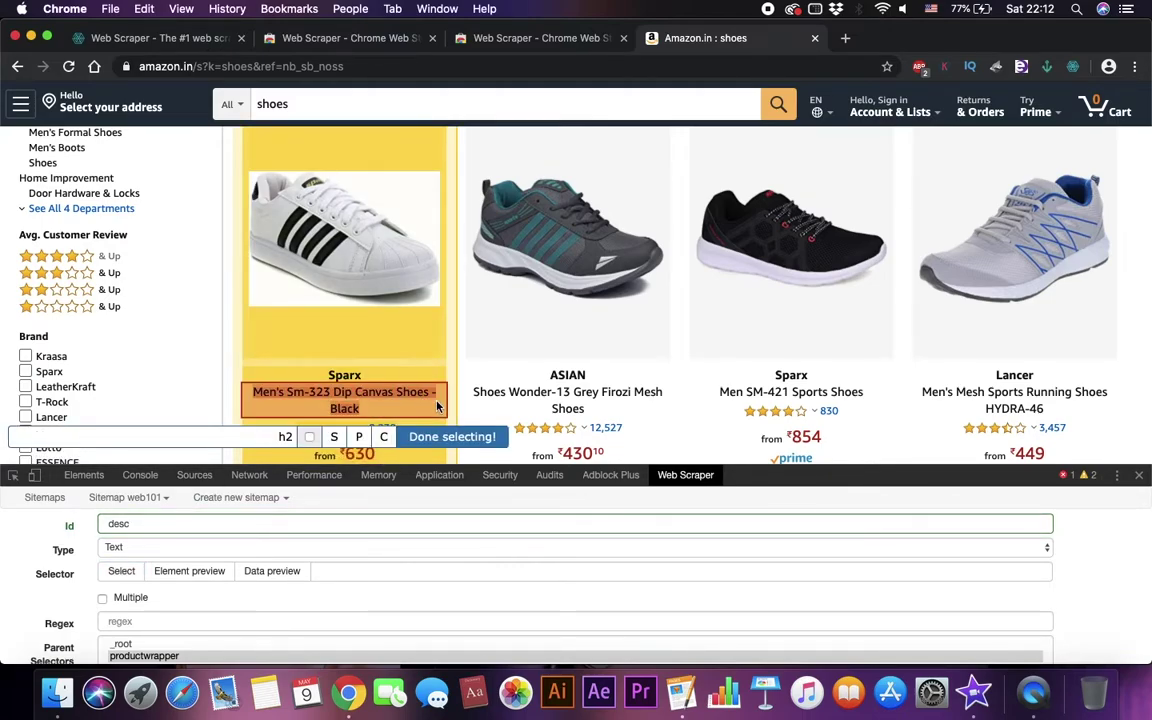
left_click(484, 437)
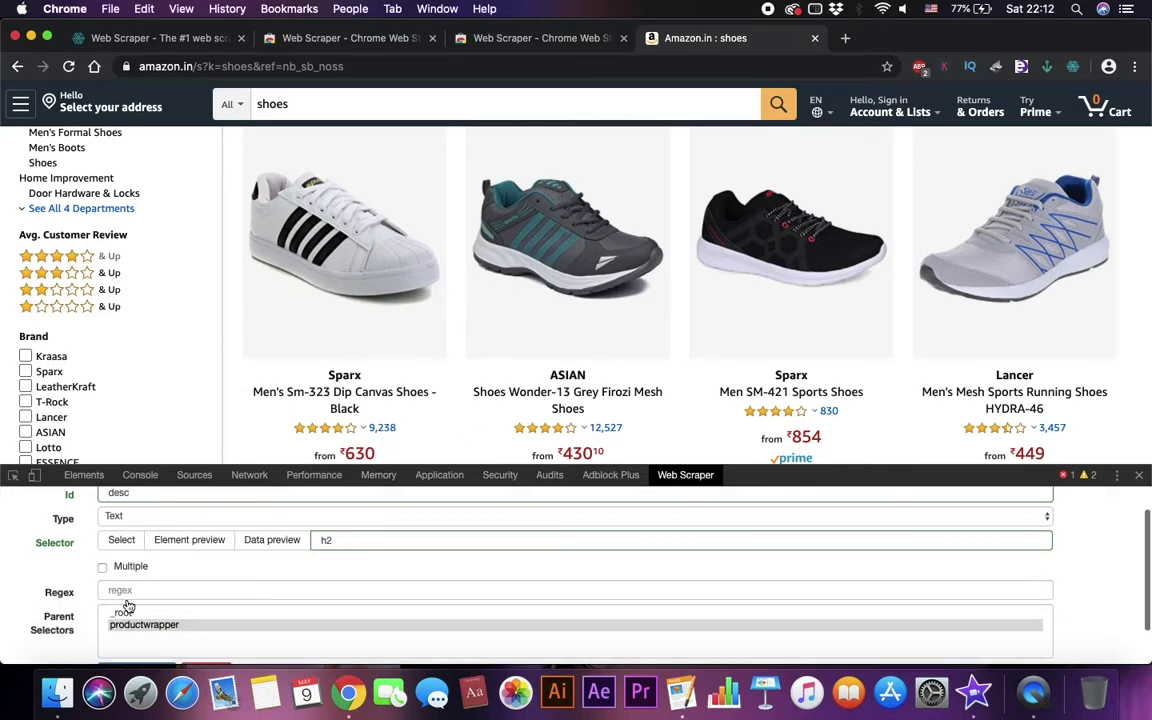
scroll(128, 640, "down", 2)
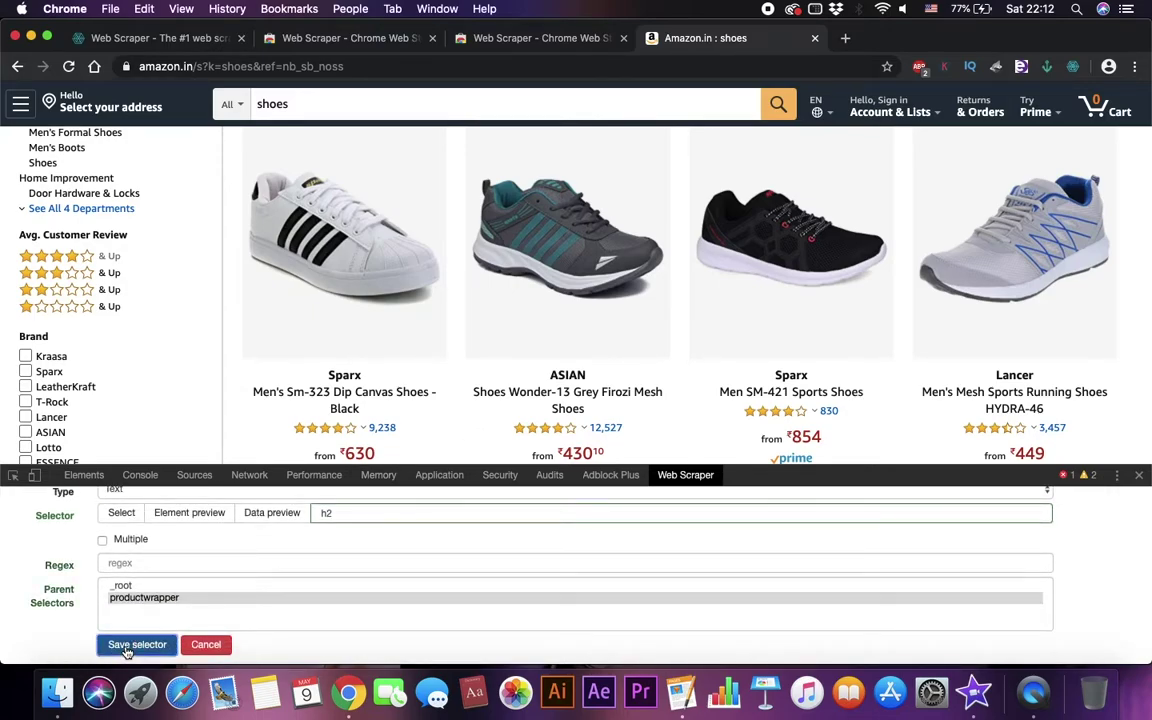
left_click(130, 647)
Step: Add and save a Text selector price under productwrapper, picking the first product's price as .a-price span[aria-hidden]
left_click(57, 647)
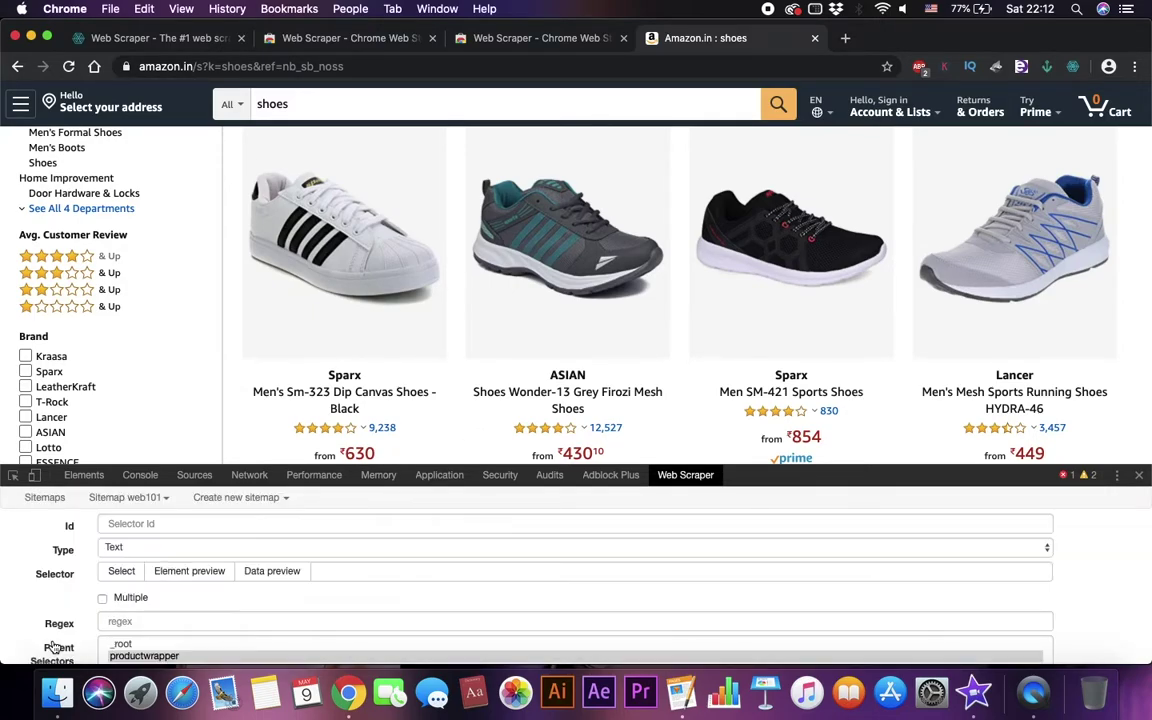
left_click(133, 523)
type("price")
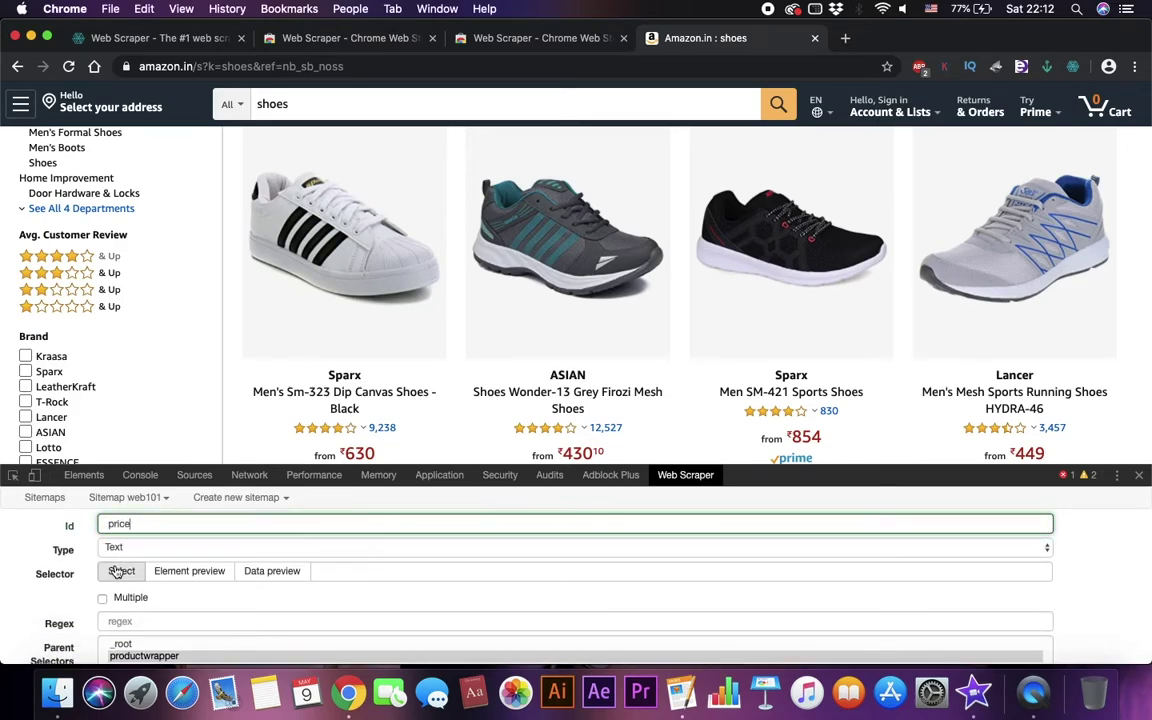
left_click(121, 571)
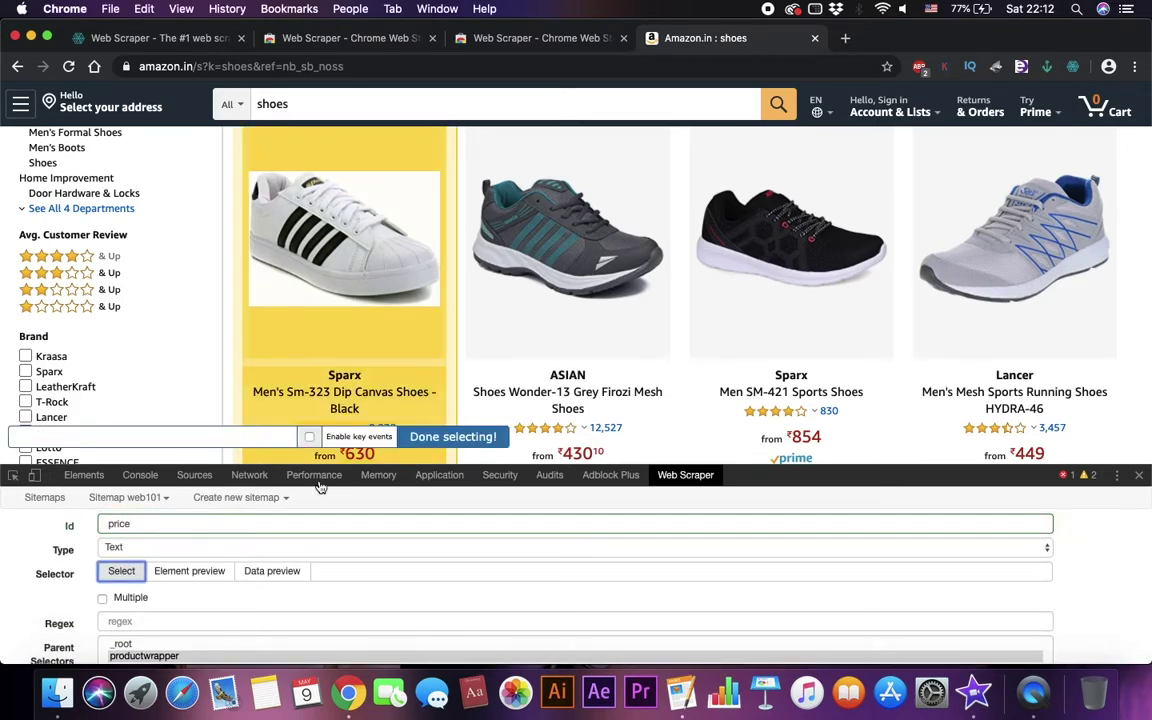
scroll(357, 406, "down", 2)
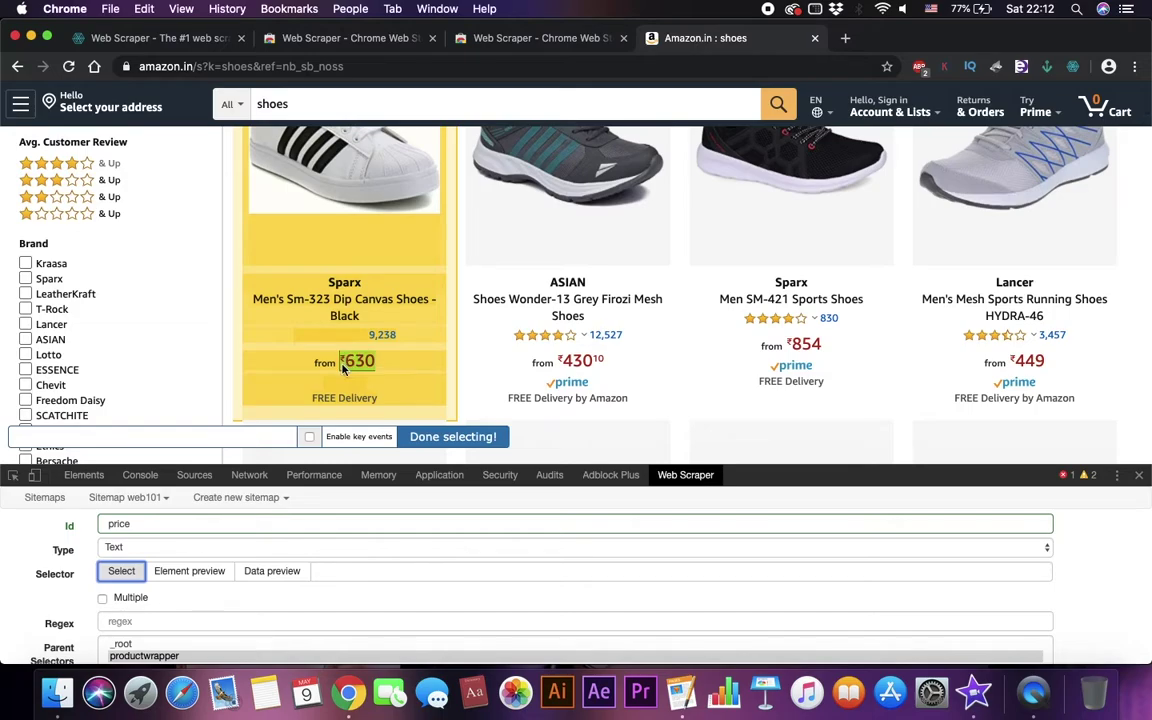
left_click(343, 368)
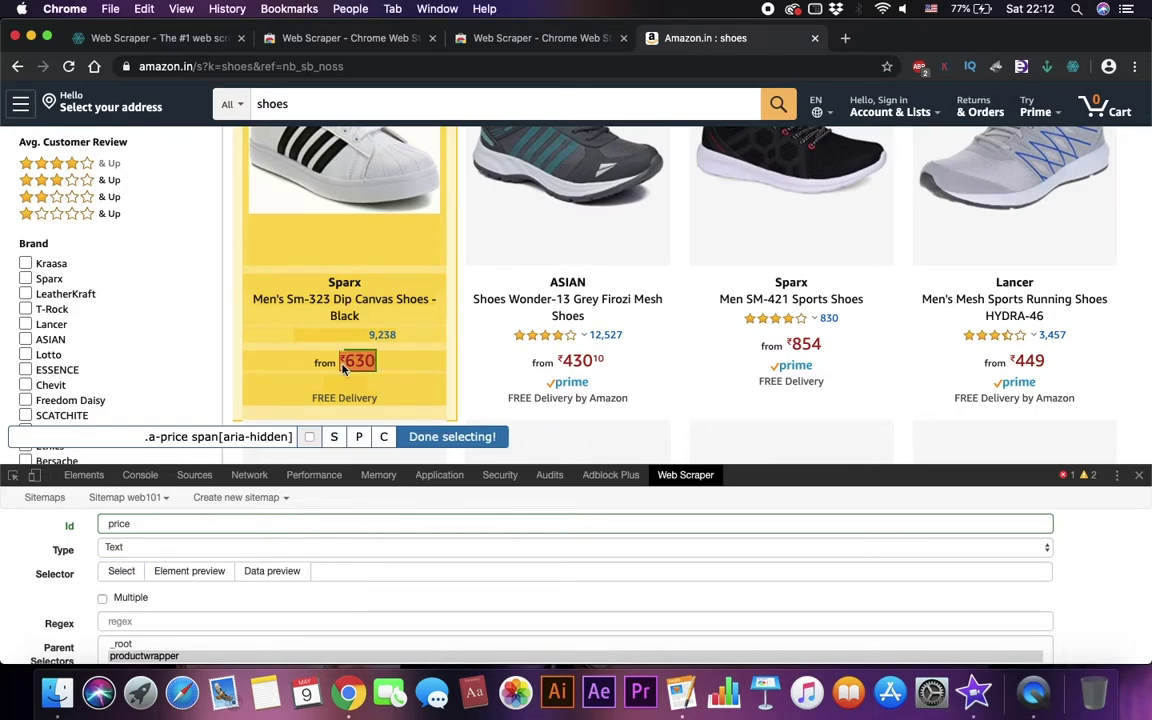
left_click(441, 436)
scroll(257, 535, "down", 2)
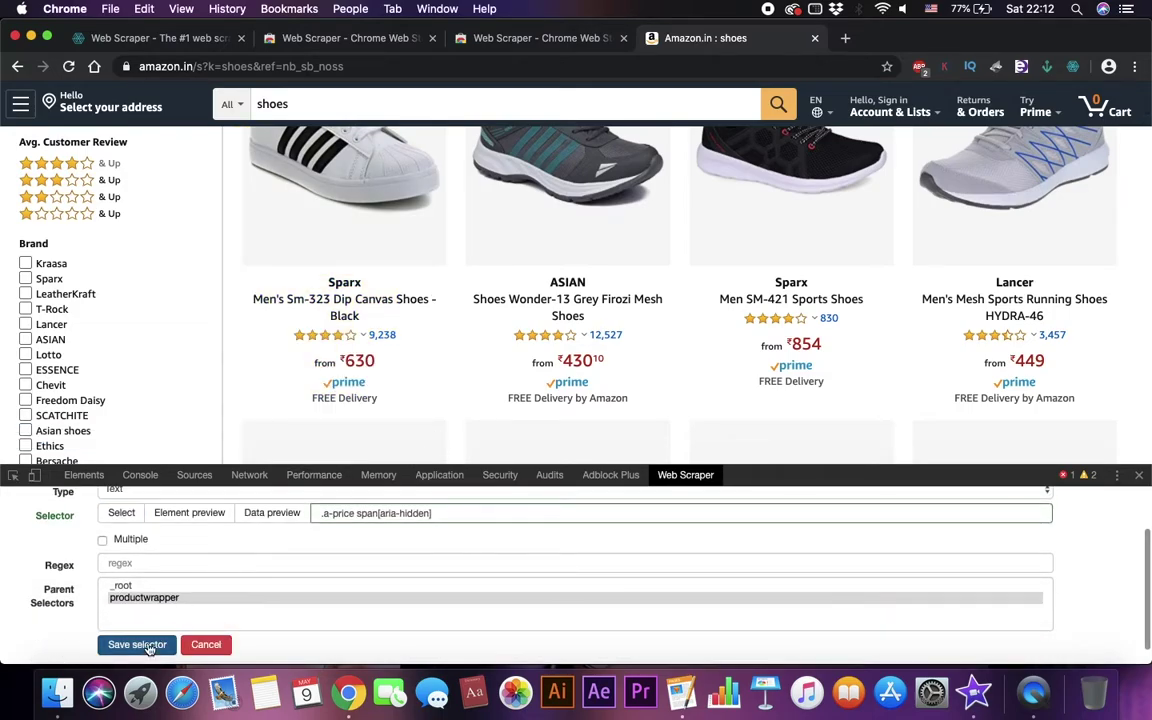
left_click(100, 643)
Step: Add and save a Text selector ratings under productwrapper, picking the first product's star rating as i.a-icon-star-small
left_click(42, 655)
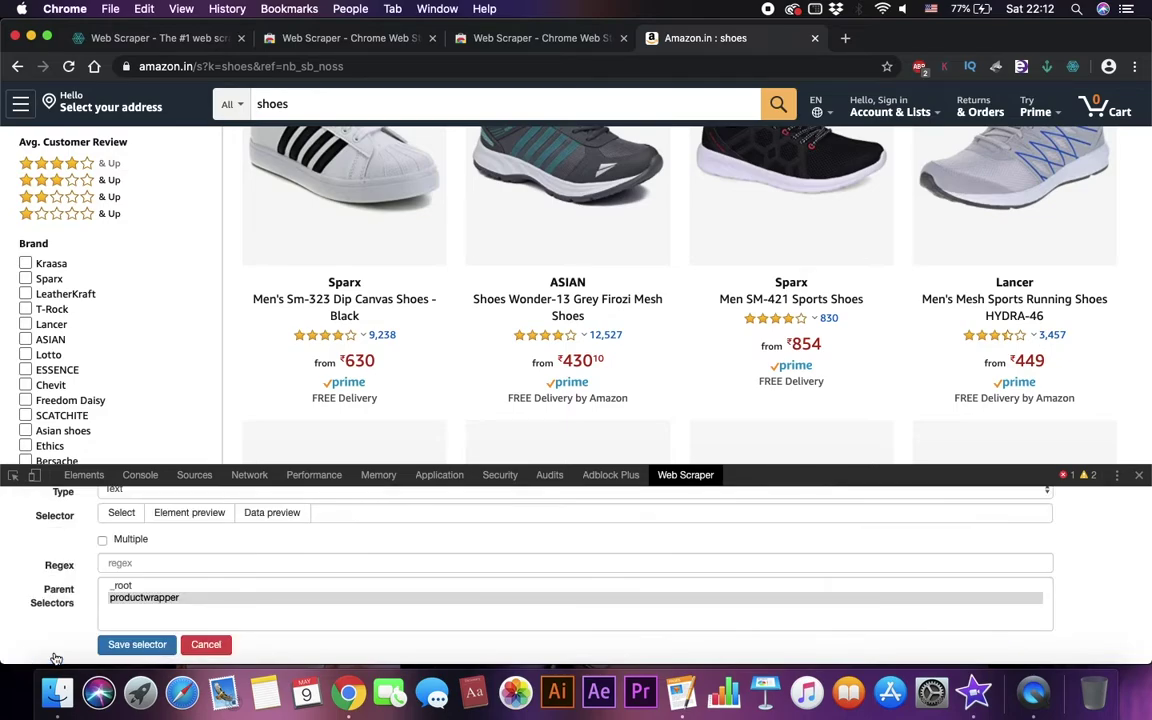
scroll(140, 528, "up", 1)
scroll(140, 528, "up", 2)
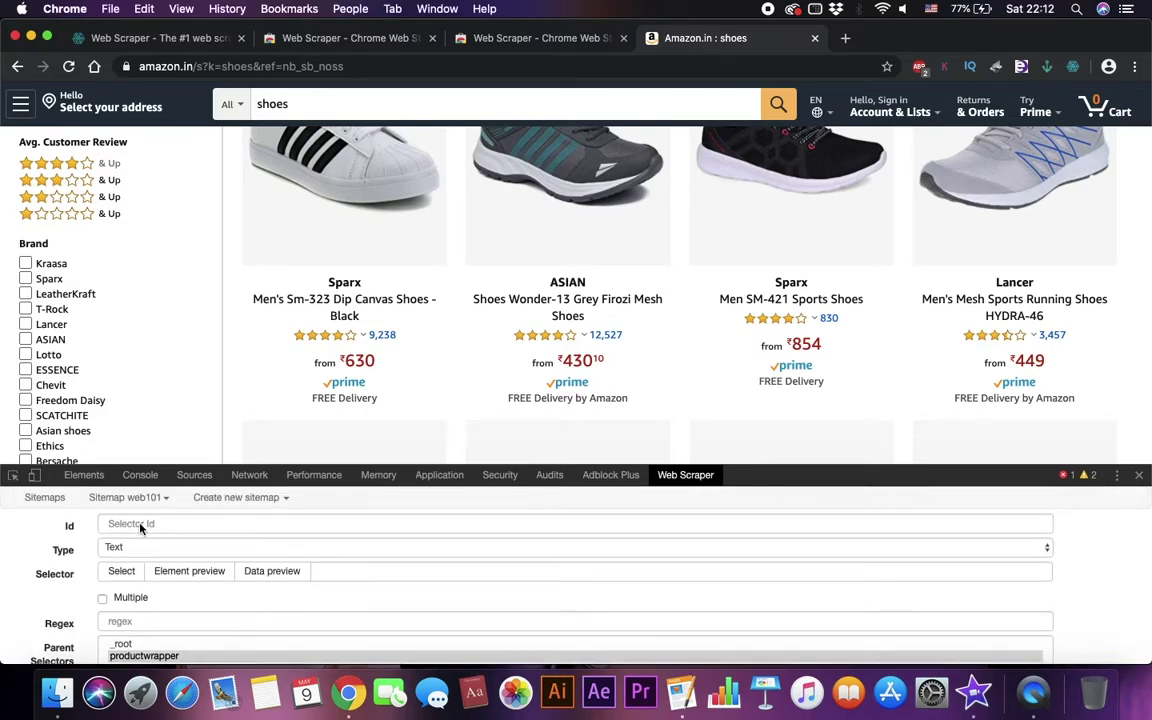
type("rati")
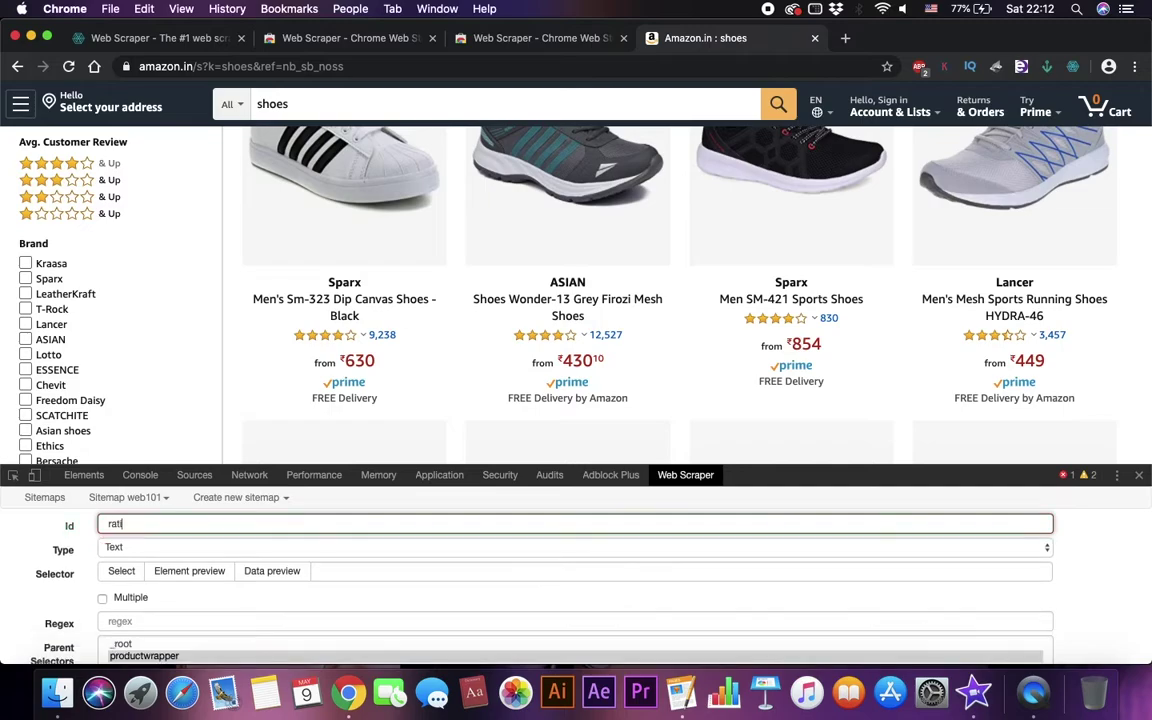
type("ngs")
left_click(121, 570)
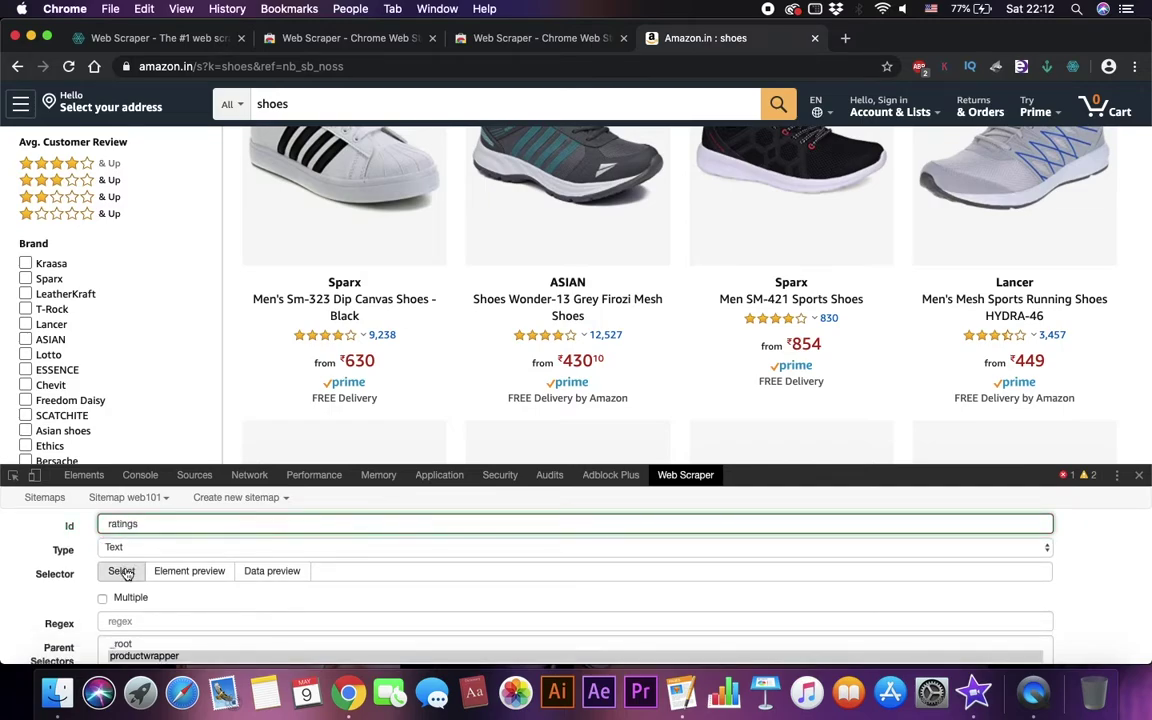
left_click(346, 342)
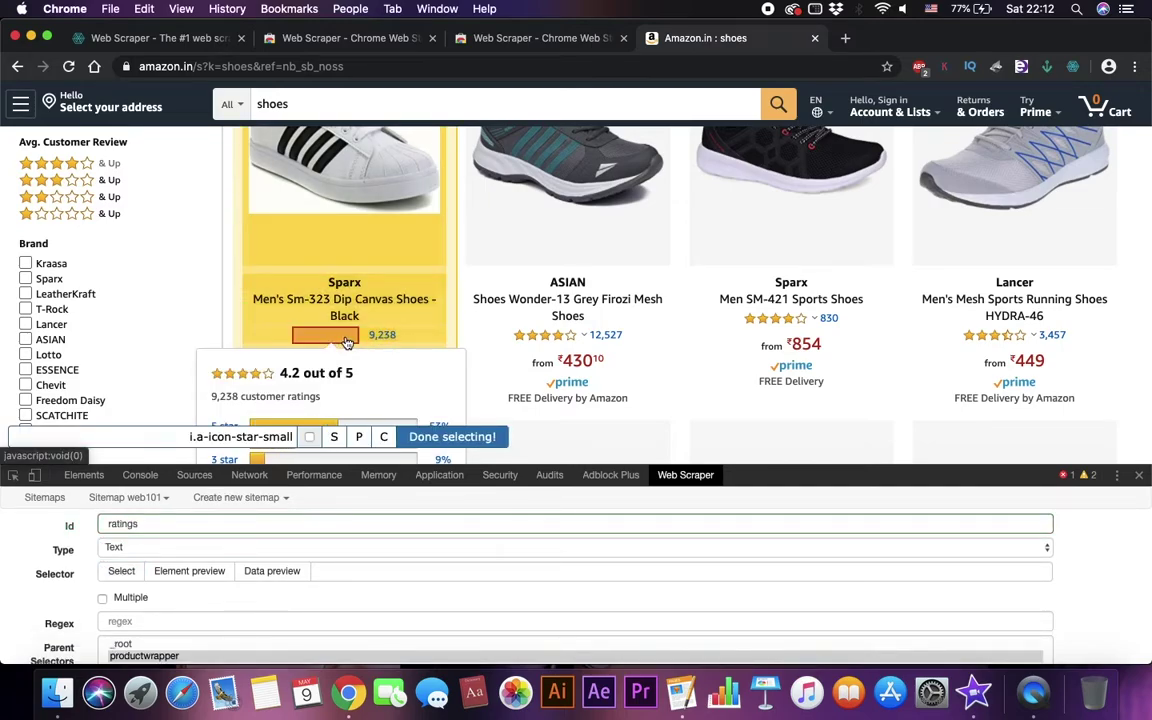
left_click(431, 438)
scroll(224, 619, "down", 2)
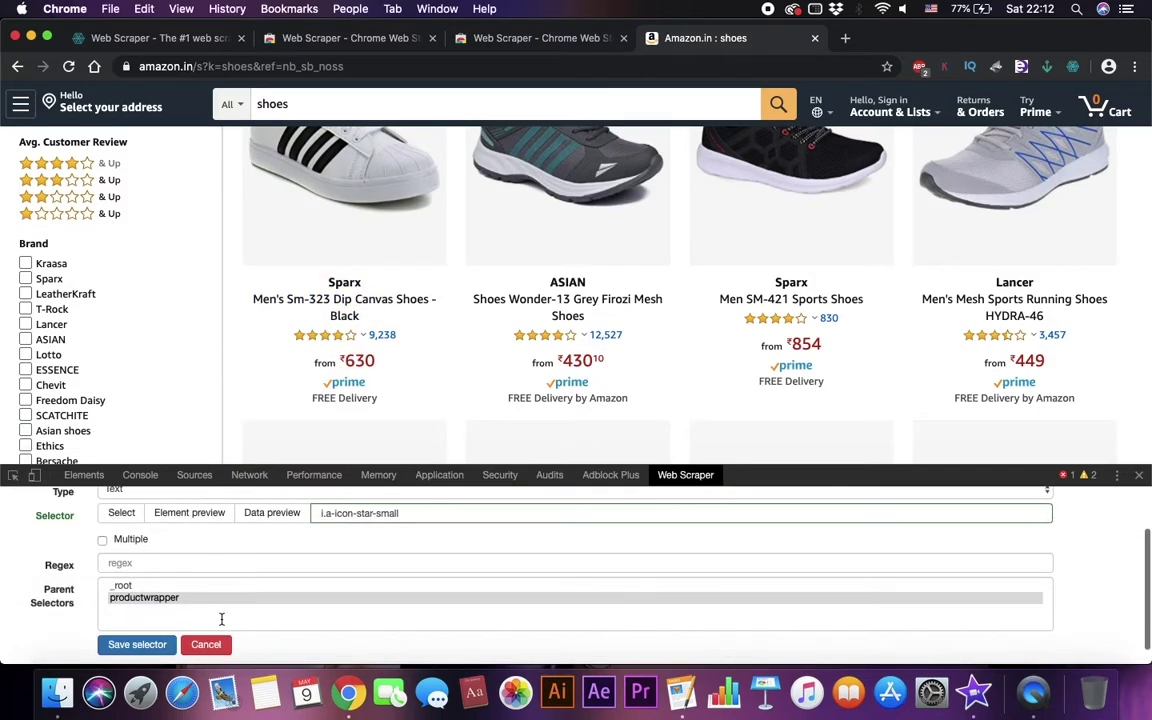
left_click(134, 645)
Step: Add and save a Text selector reviews under productwrapper, picking the first product's review count as span.a-size-base
left_click(69, 655)
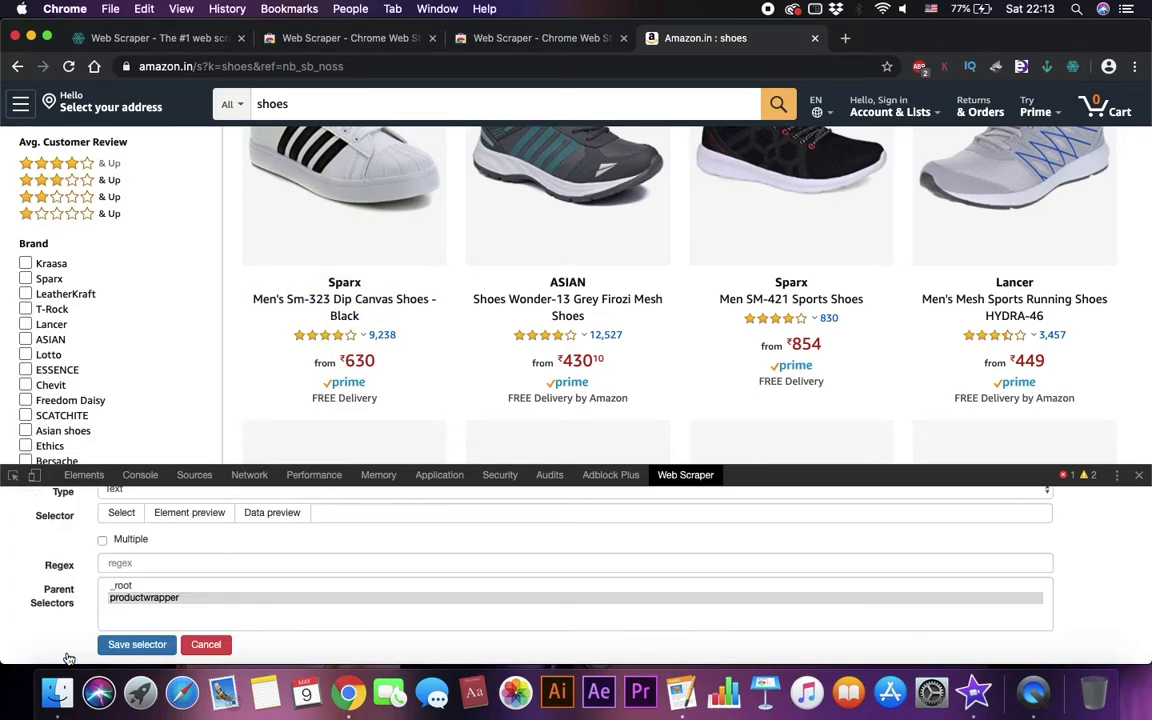
scroll(106, 610, "up", 2)
left_click(168, 517)
type("r")
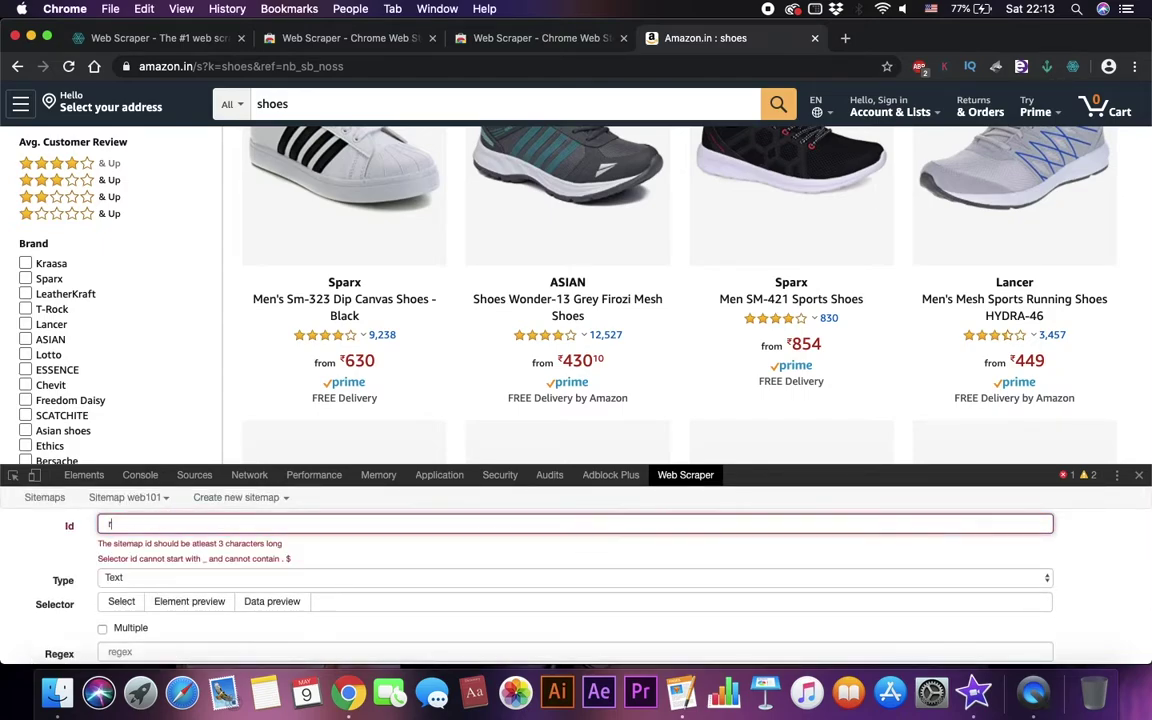
type("eviews")
left_click(121, 571)
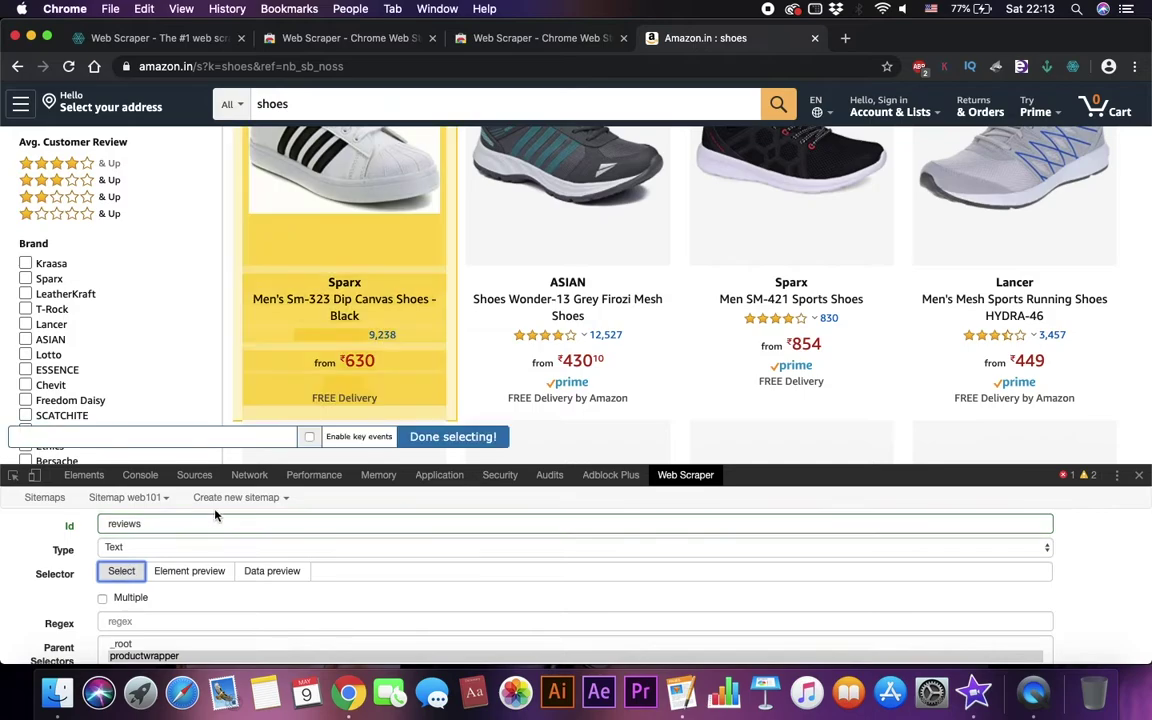
left_click(390, 340)
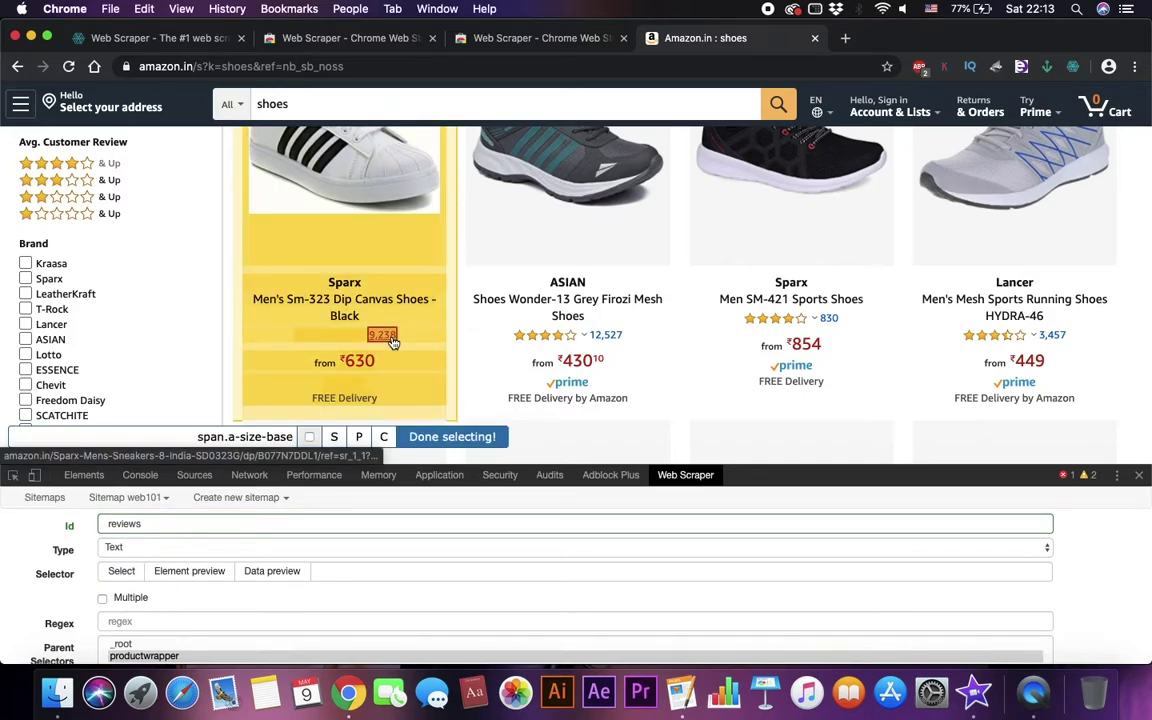
left_click(441, 437)
scroll(265, 540, "down", 2)
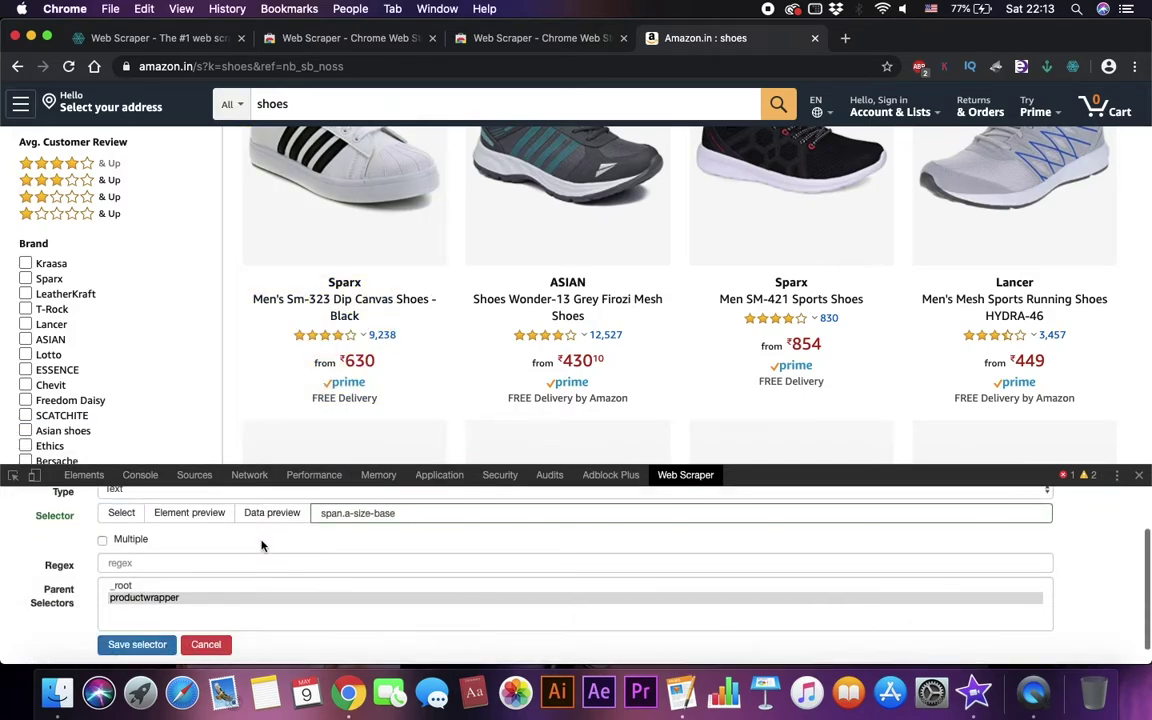
left_click(133, 645)
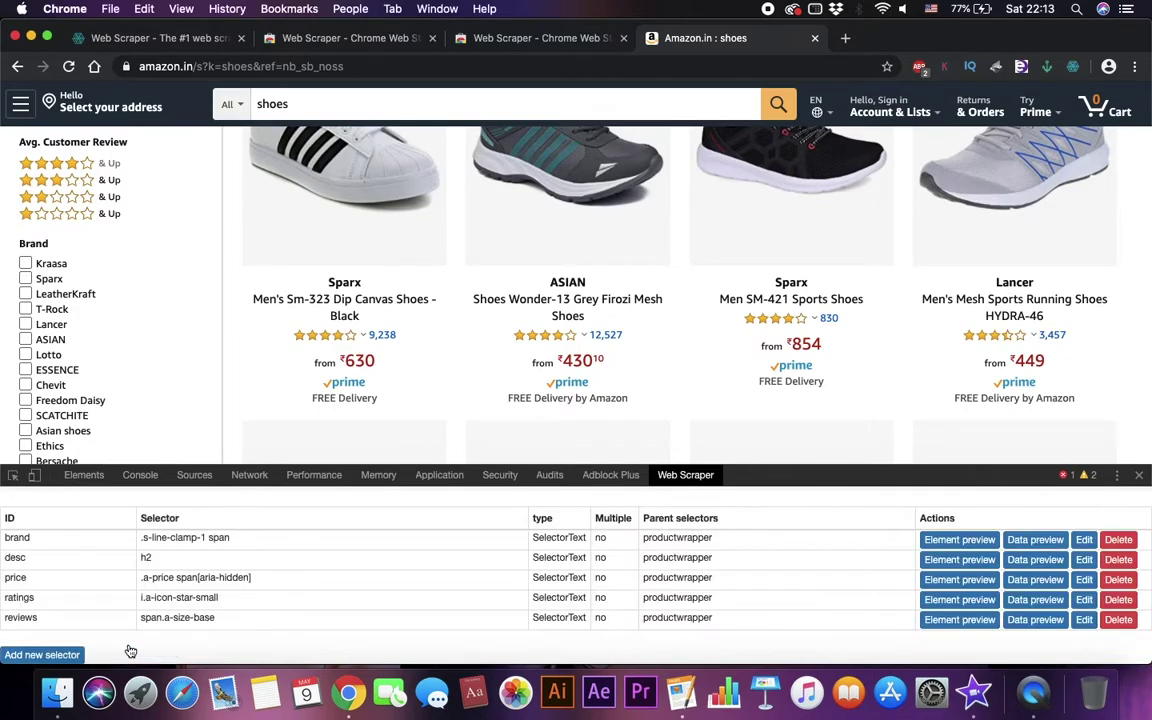
Step: Open the web101 selector graph and expand _root and productwrapper to examine the child selectors
scroll(150, 580, "up", 2)
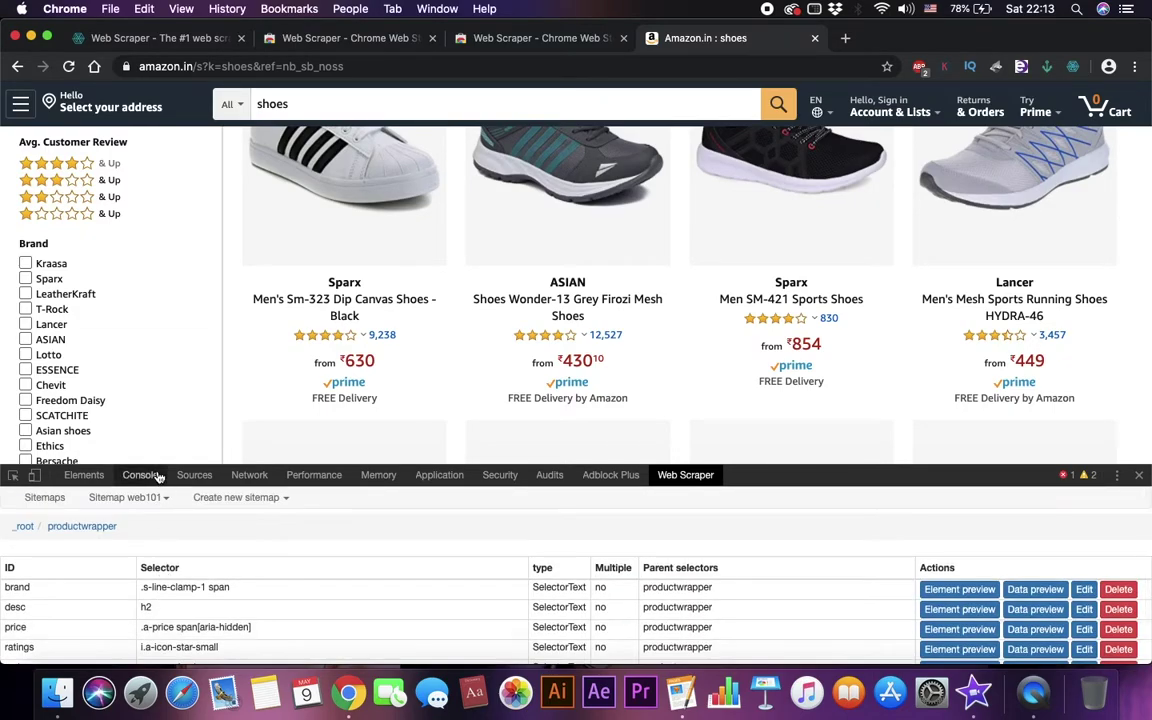
left_click(124, 497)
left_click(140, 544)
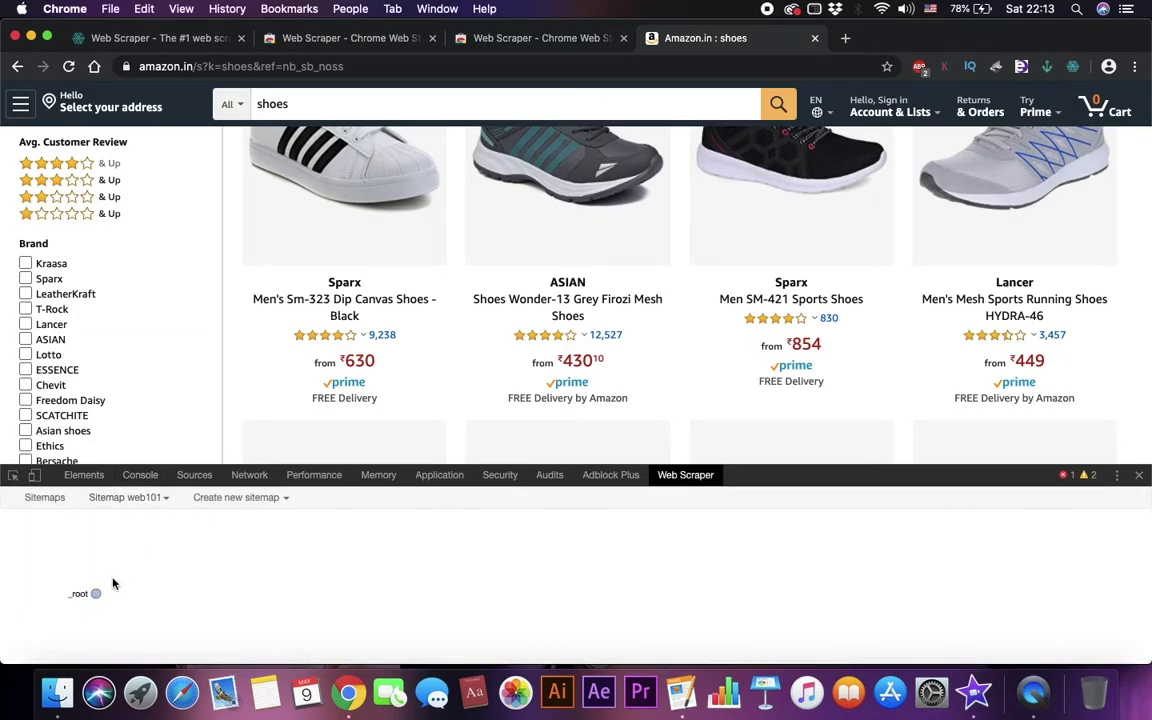
left_click(97, 596)
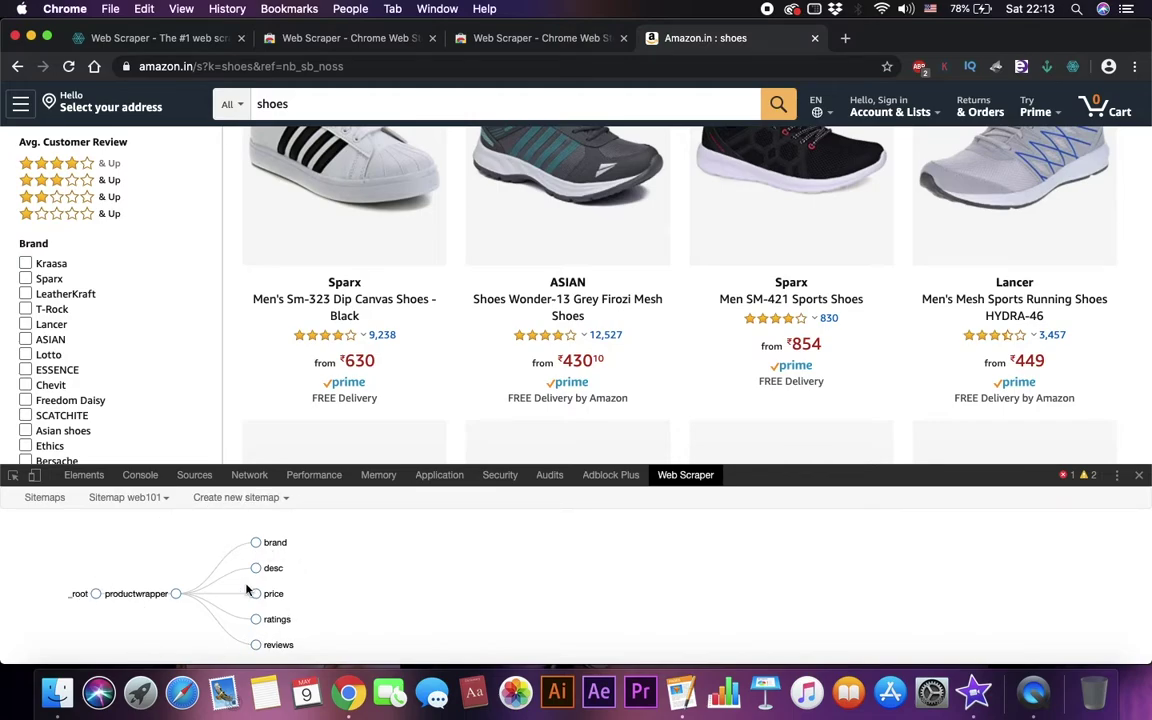
Step: Scrape the web101 sitemap with a 2000 ms request interval and 2000 ms page load delay, and load the scraped data
left_click(143, 498)
left_click(114, 583)
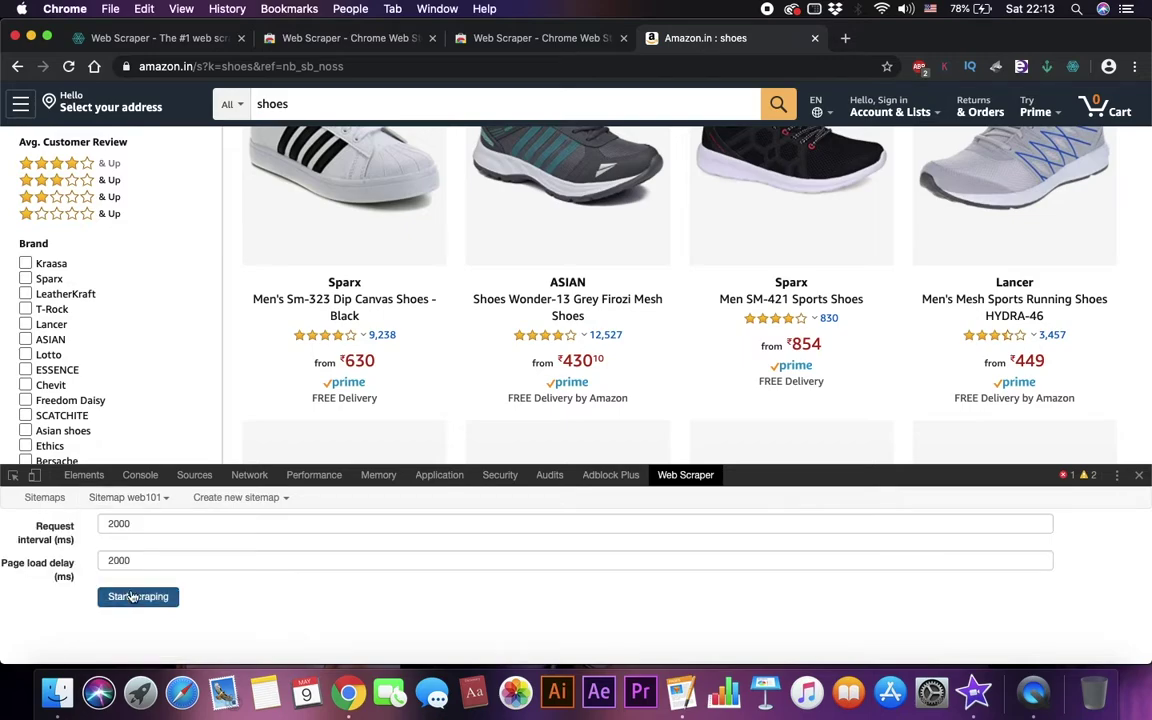
left_click(137, 597)
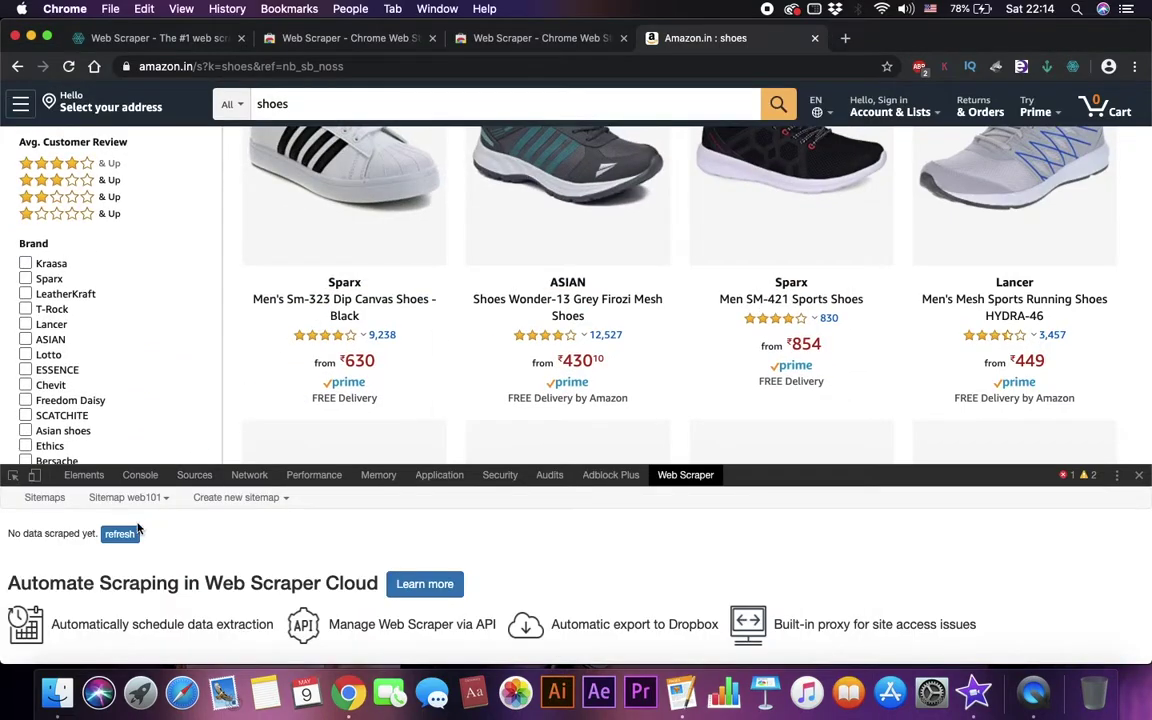
left_click(125, 533)
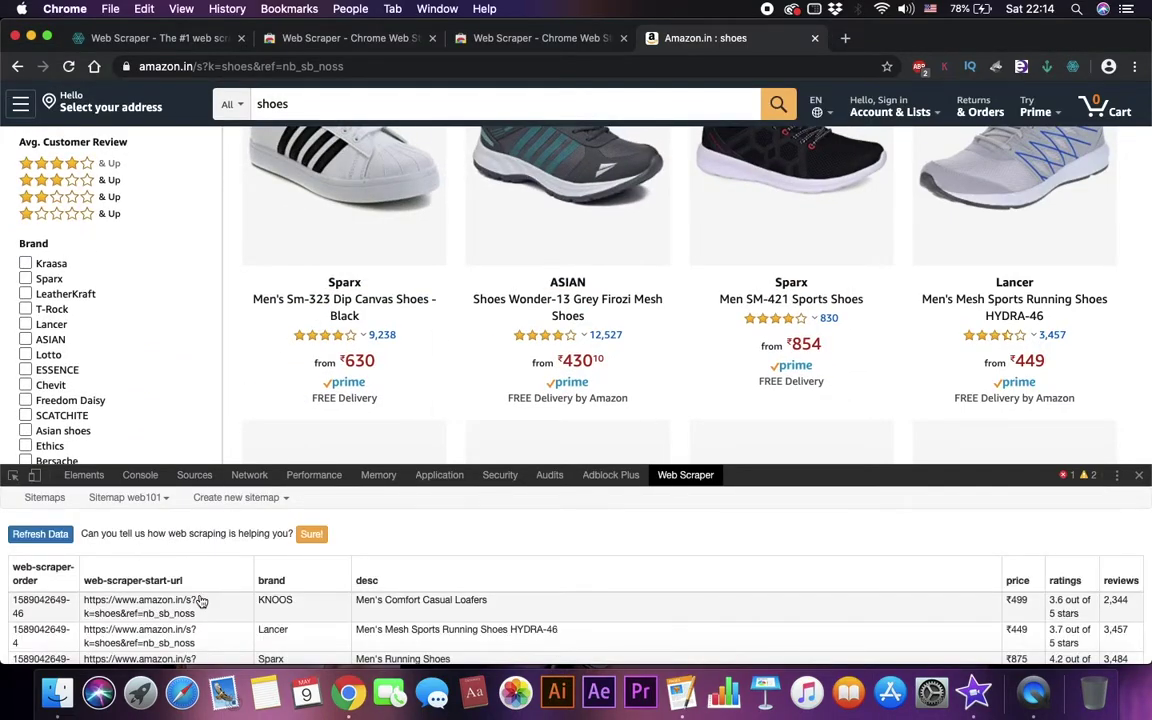
Step: Look through the scraped product rows and generate the CSV export of the web101 data
scroll(200, 599, "down", 10)
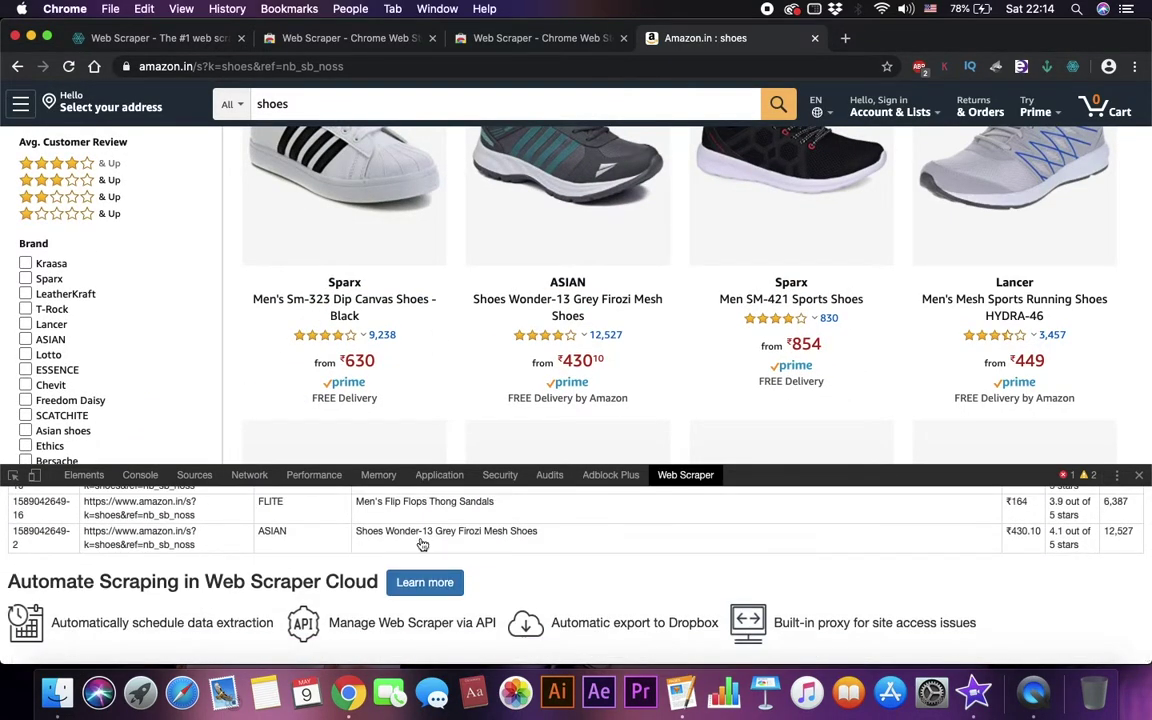
scroll(630, 522, "up", 10)
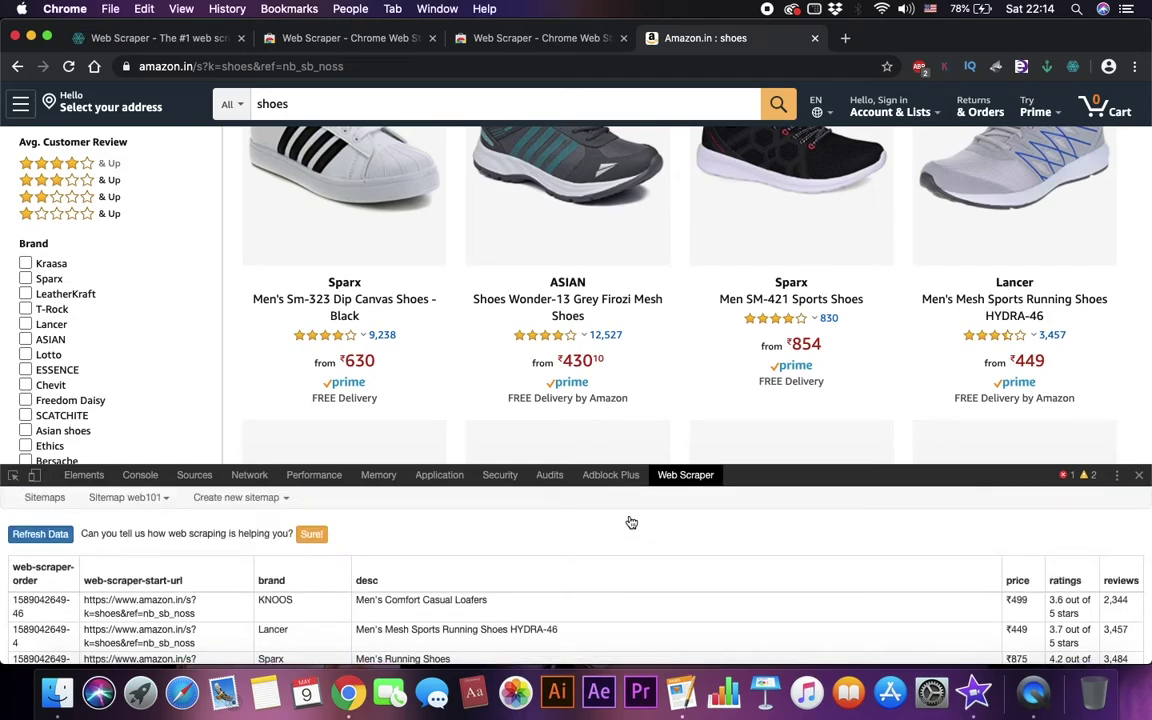
left_click(127, 497)
left_click(130, 642)
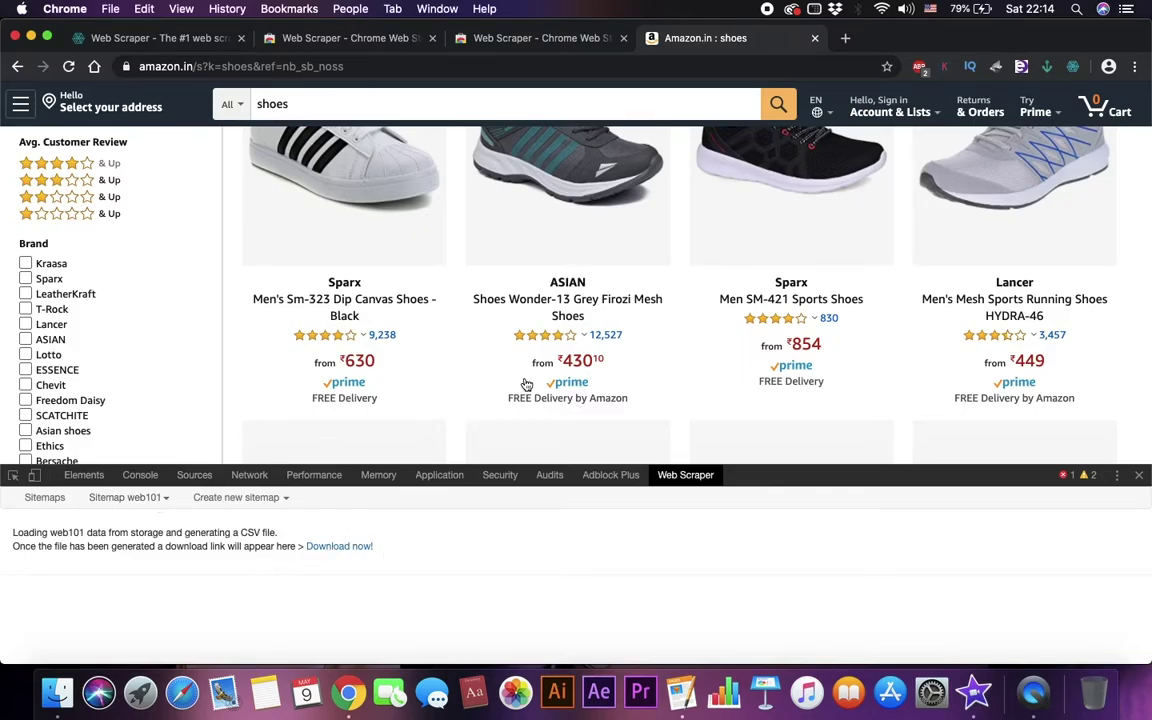
Step: Start a new selector under _root with the id pagination and the type Link
scroll(531, 384, "down", 15)
scroll(531, 384, "down", 20)
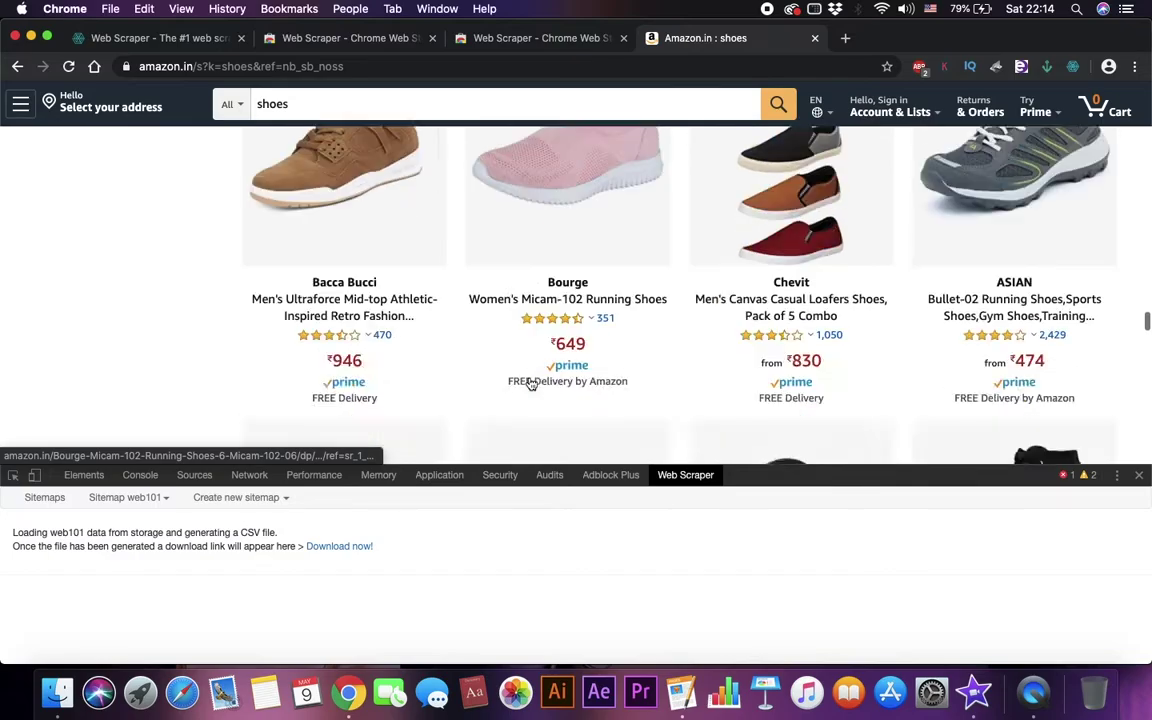
scroll(872, 214, "up", 5)
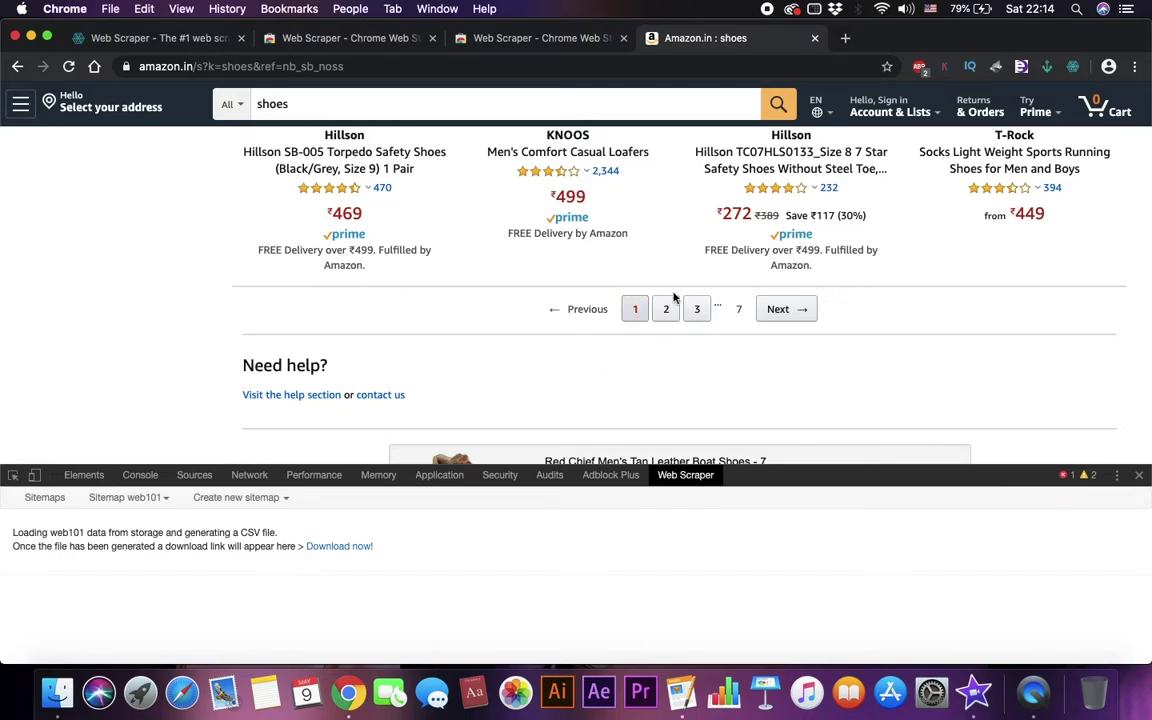
left_click(139, 499)
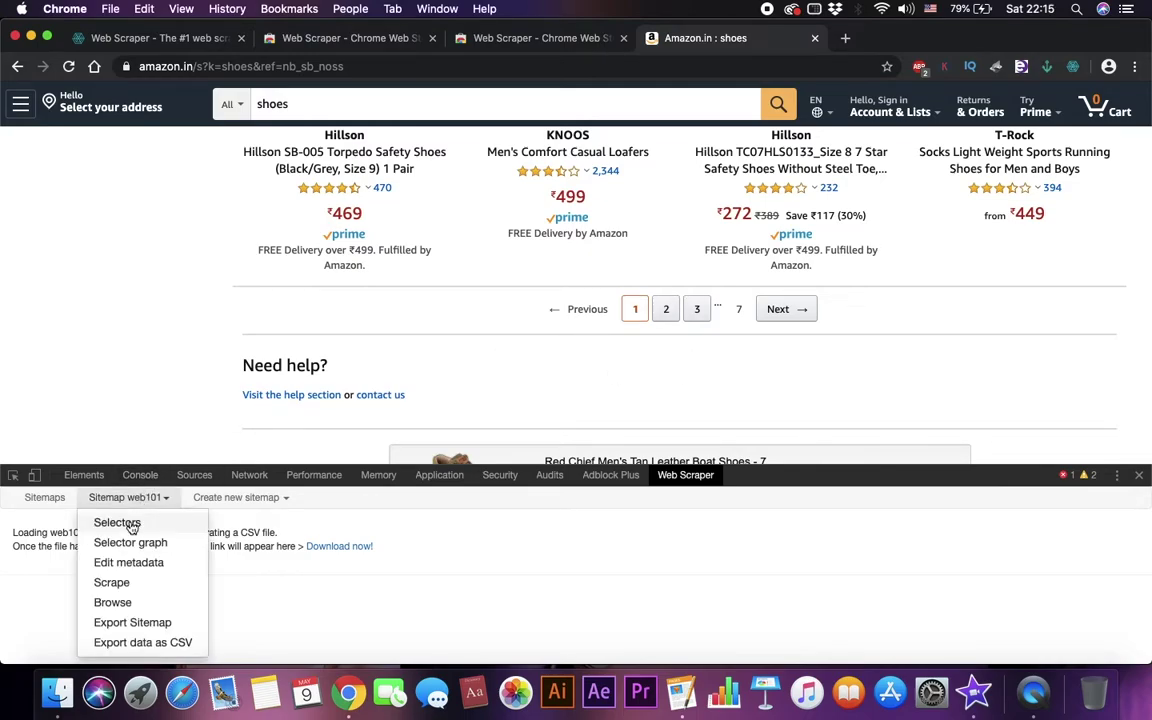
left_click(131, 523)
left_click(22, 528)
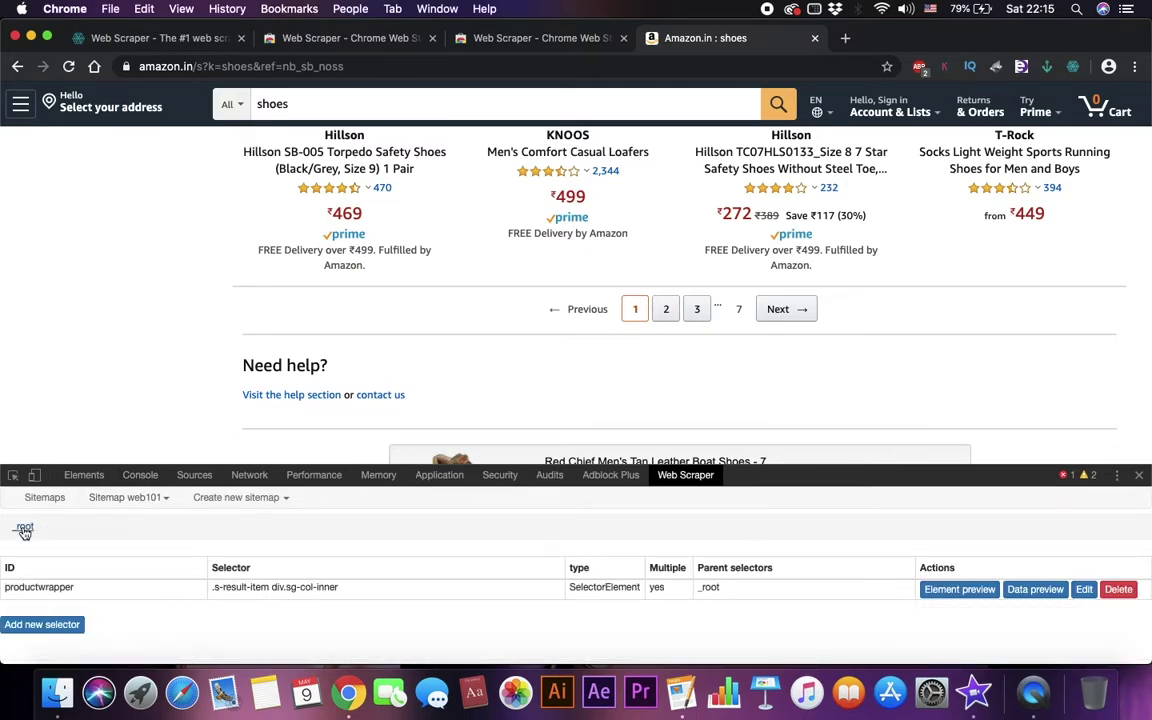
left_click(42, 625)
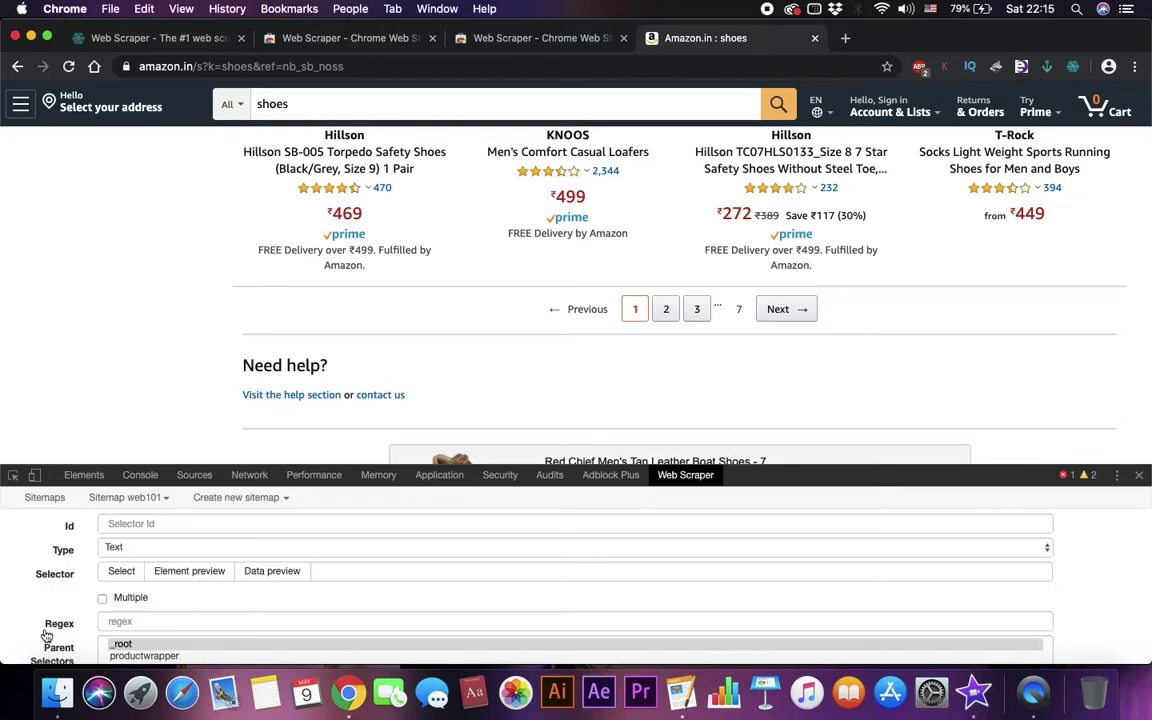
left_click(195, 516)
type("pagination")
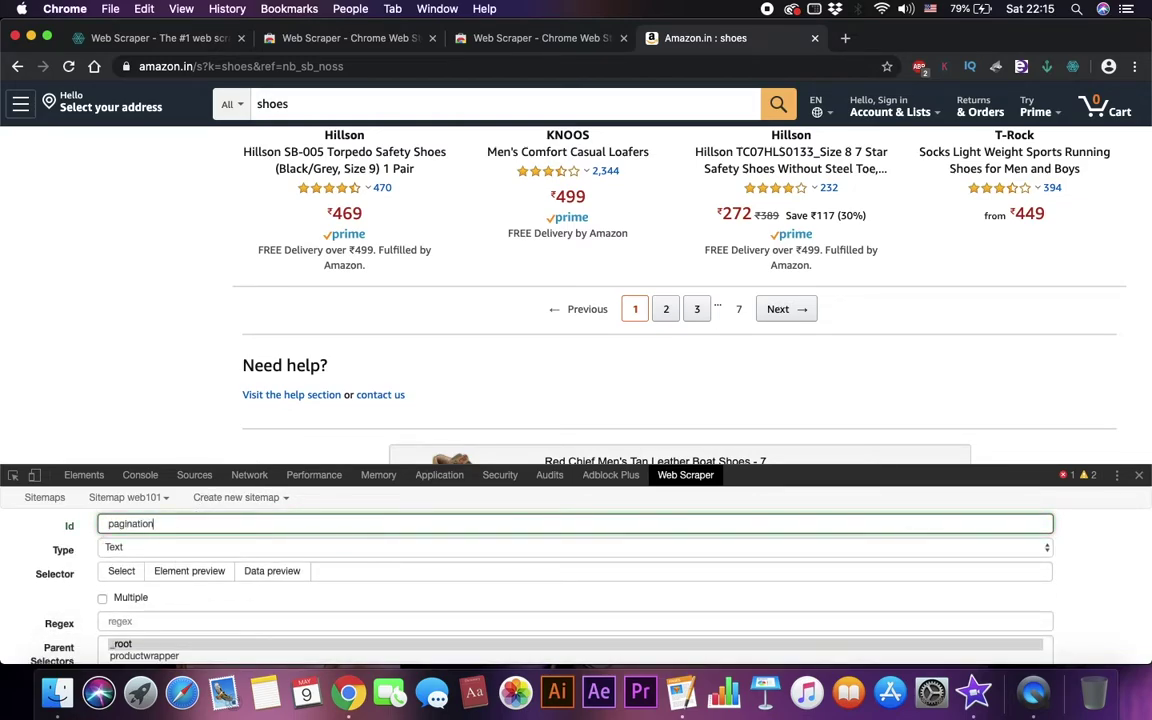
left_click(159, 547)
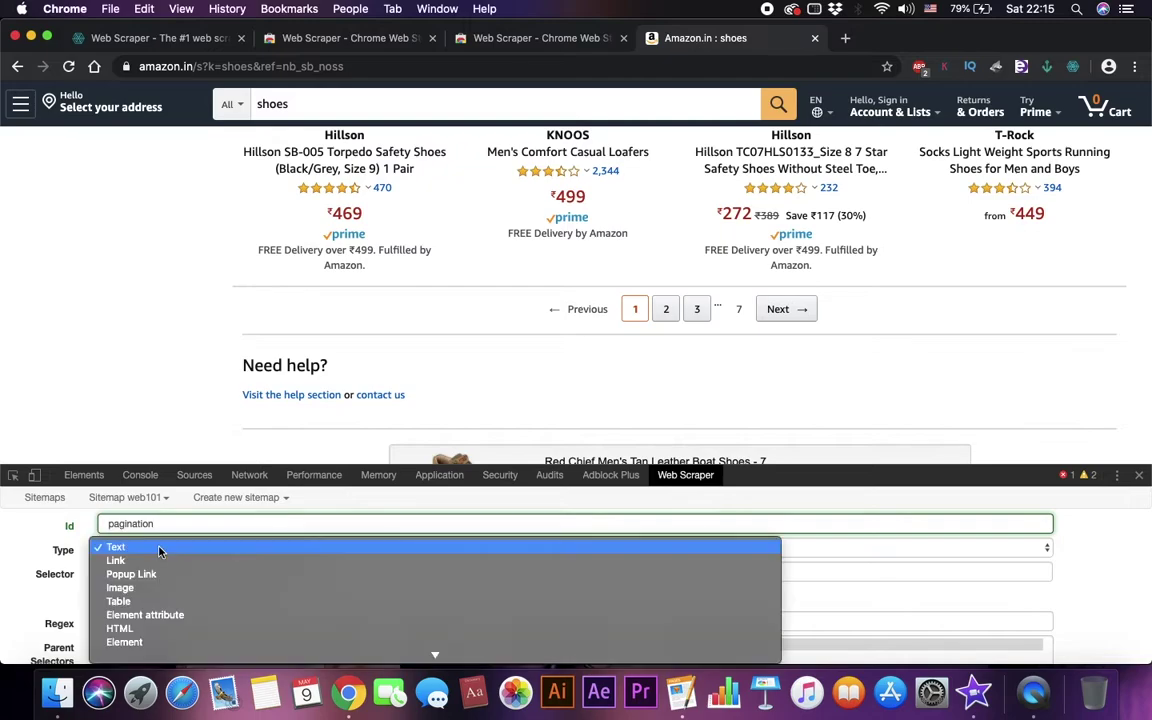
left_click(147, 566)
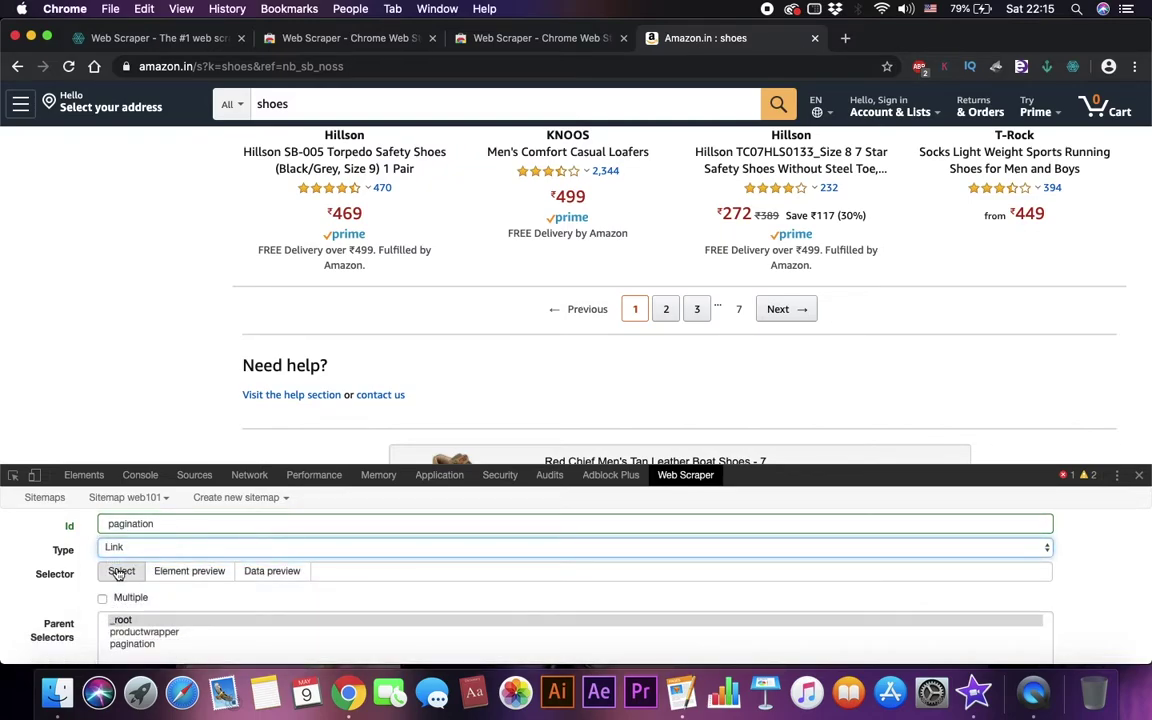
Step: Pick the results page's Next link as .a-last a, allow multiple, set _root and pagination as parents, and save the pagination selector
left_click(120, 572)
left_click(805, 320)
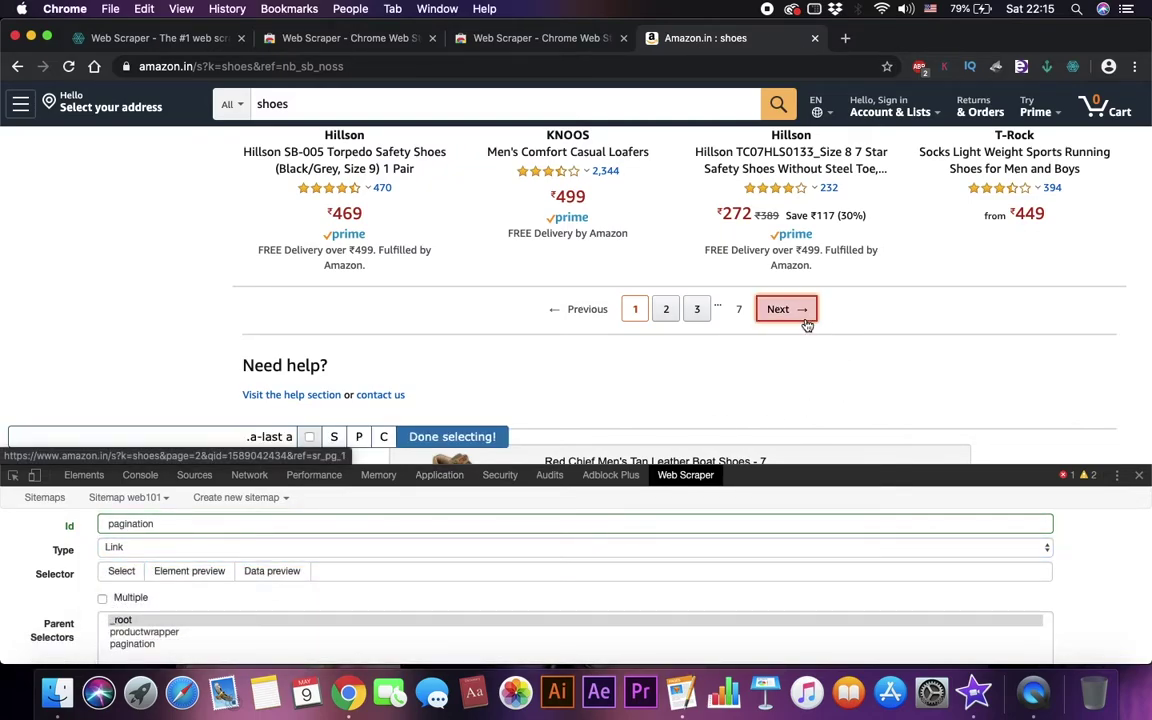
left_click(452, 437)
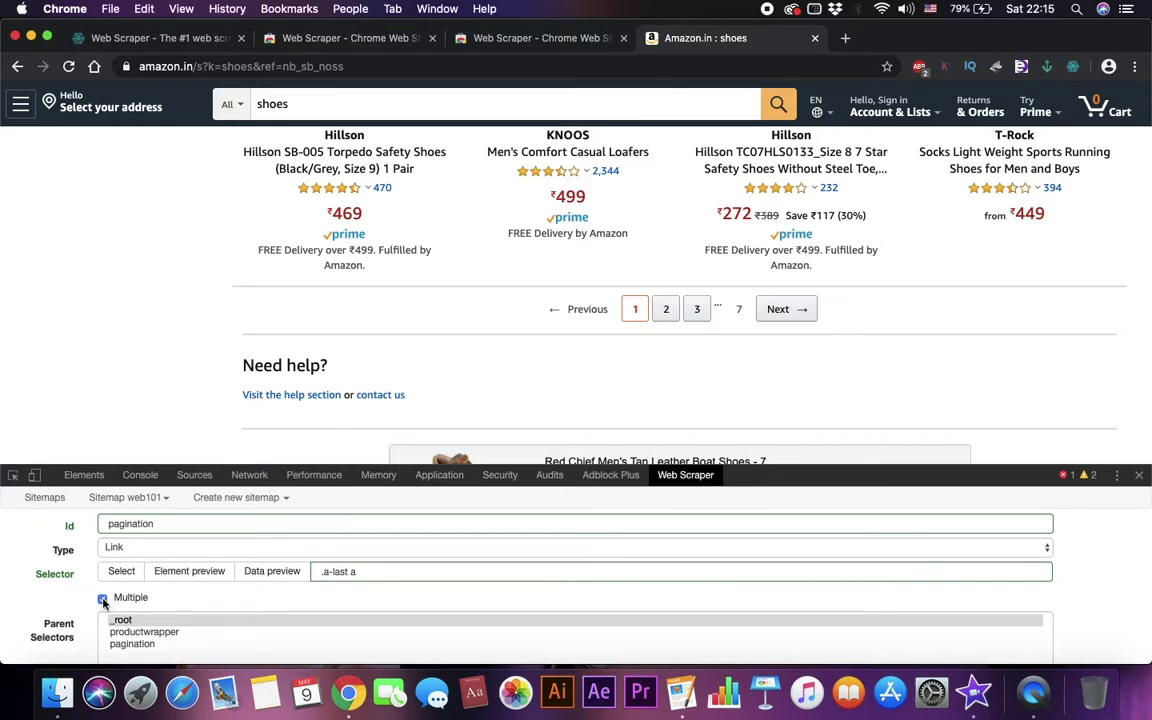
scroll(166, 598, "down", 2)
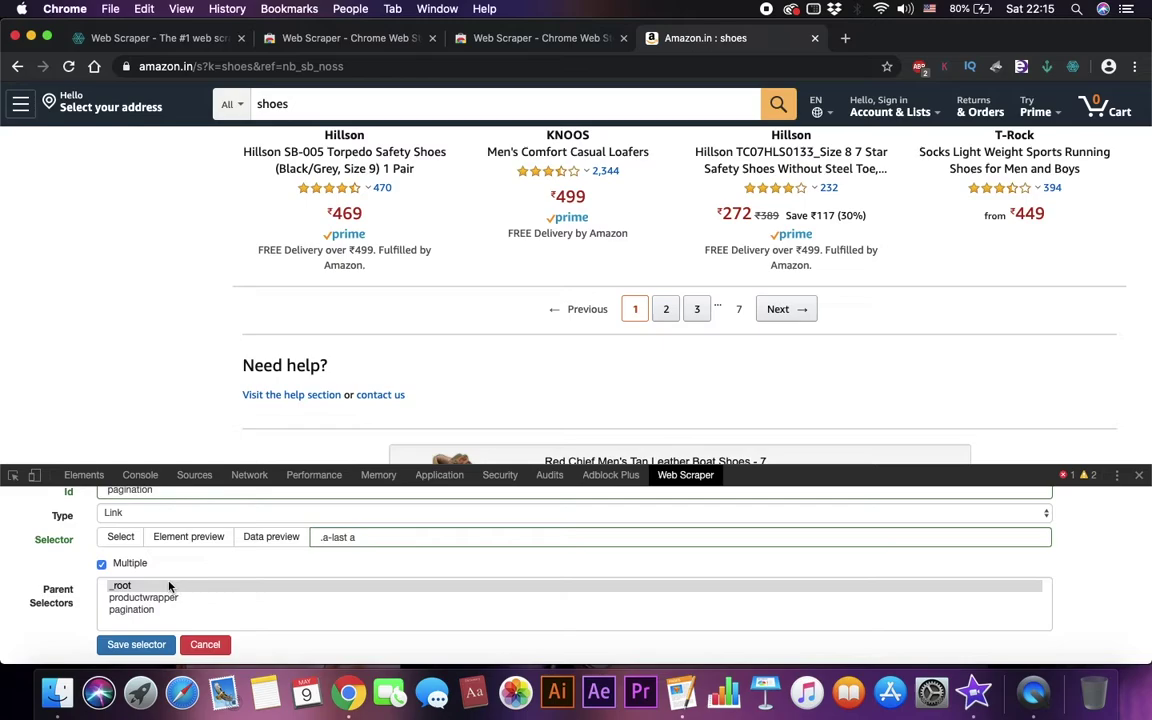
left_click(142, 610, "super")
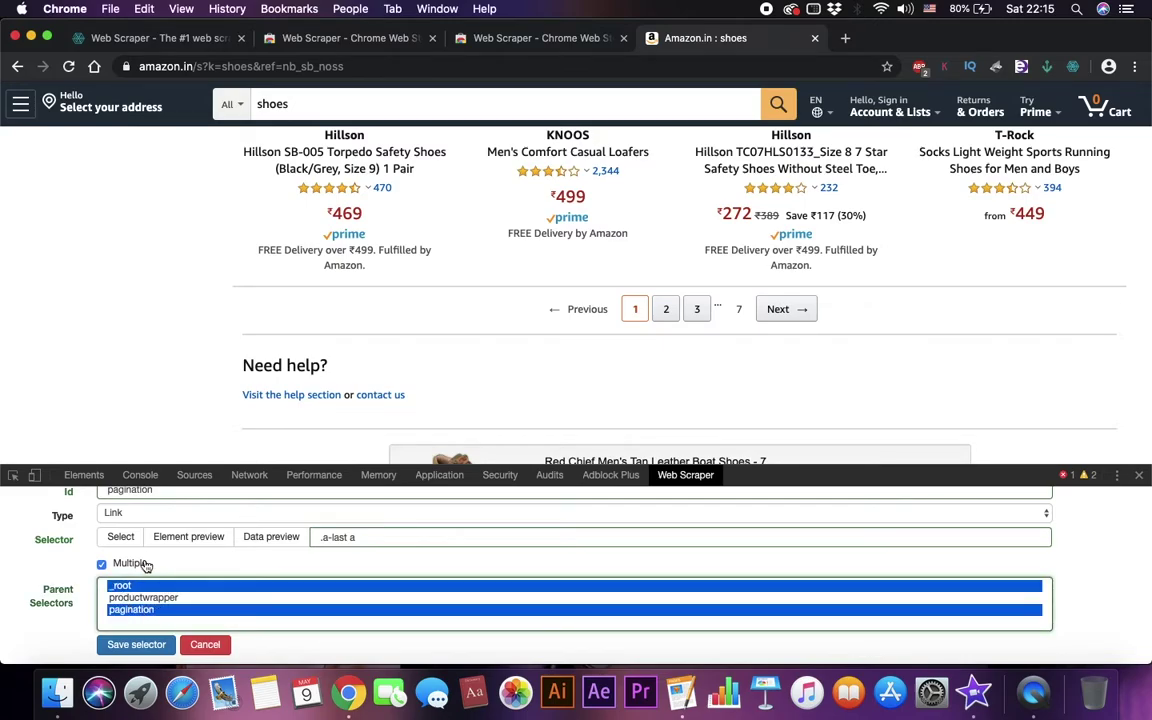
left_click(140, 645)
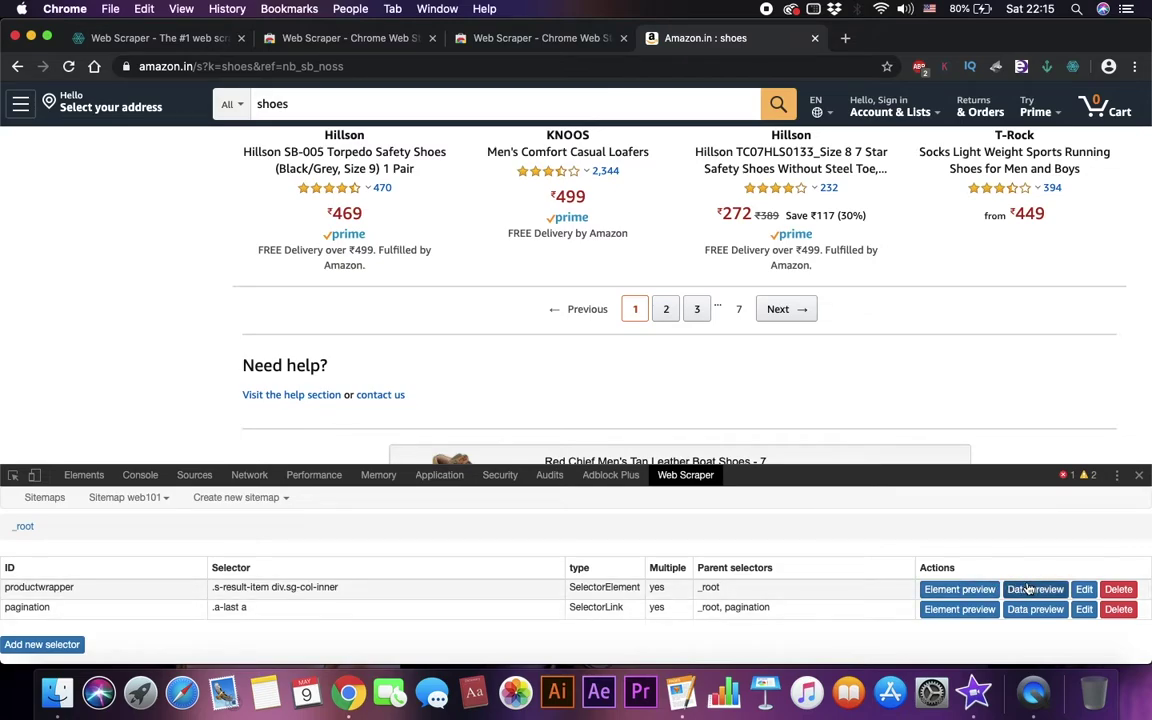
Step: Edit the productwrapper selector to have both _root and pagination as parent selectors, and save it
left_click(1088, 591)
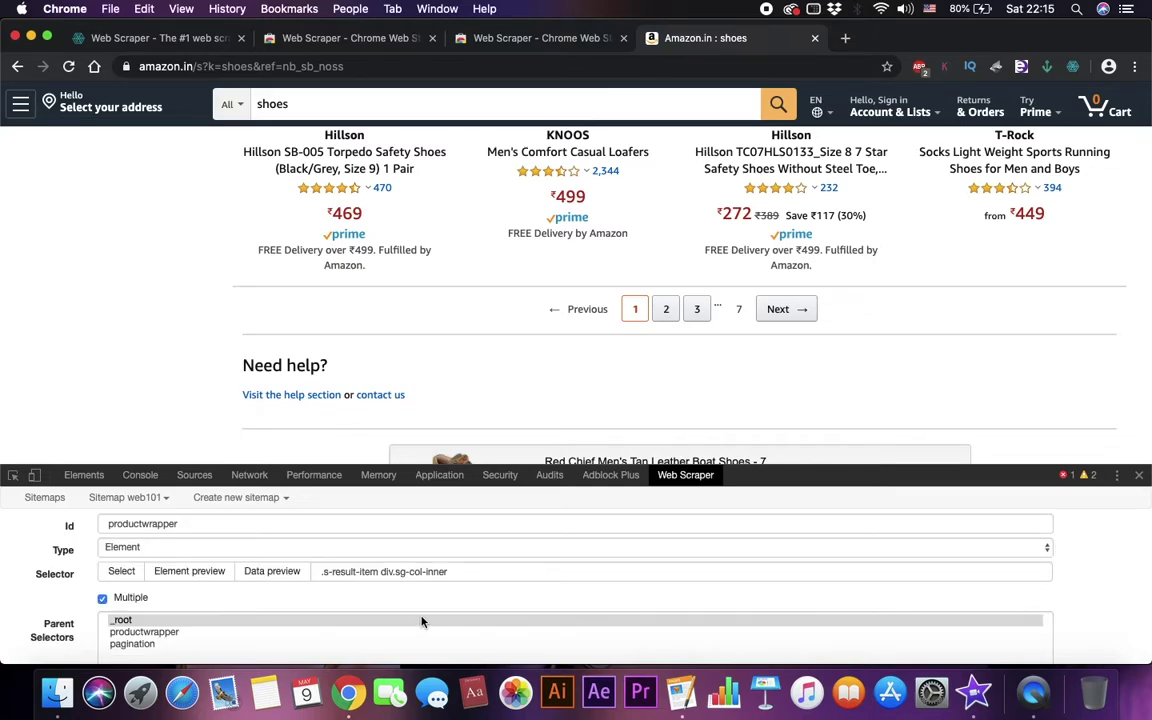
scroll(145, 643, "down", 1)
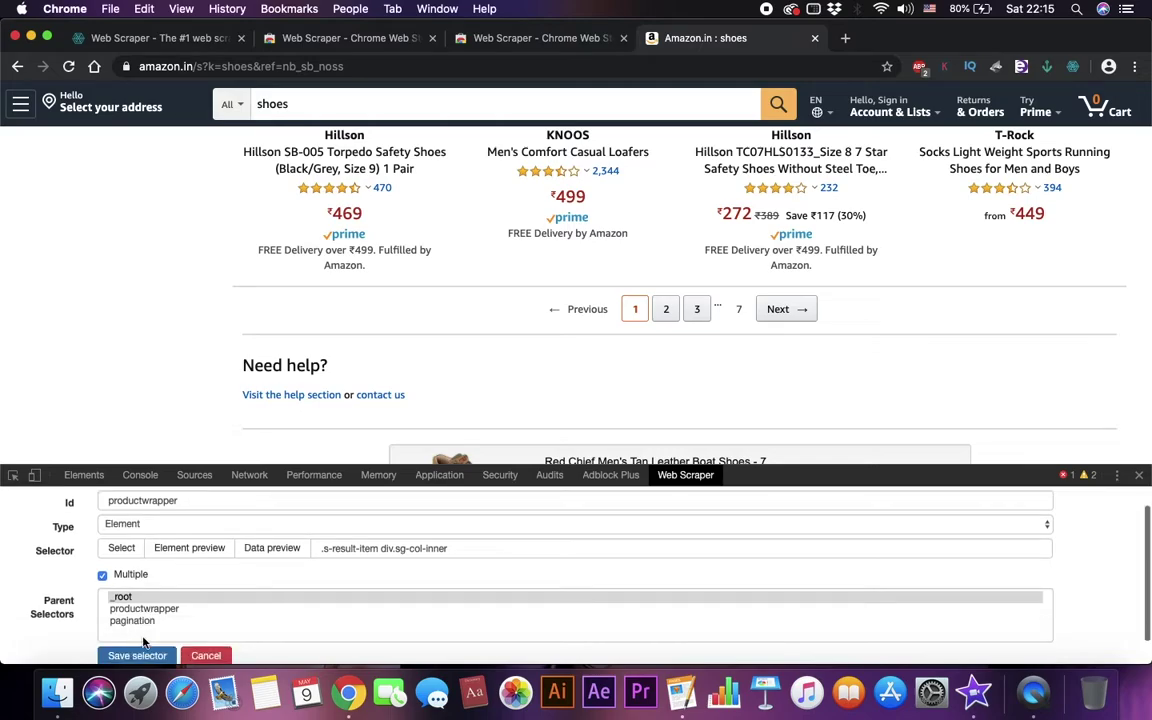
left_click(150, 621, "super")
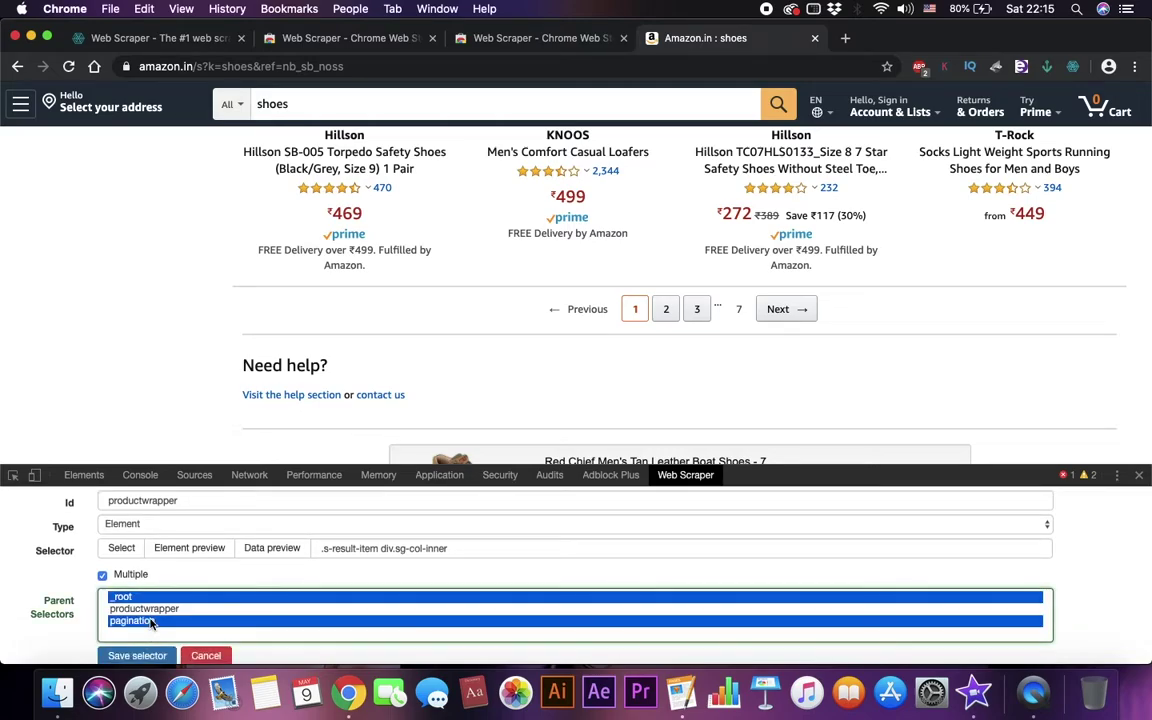
scroll(150, 621, "down", 1)
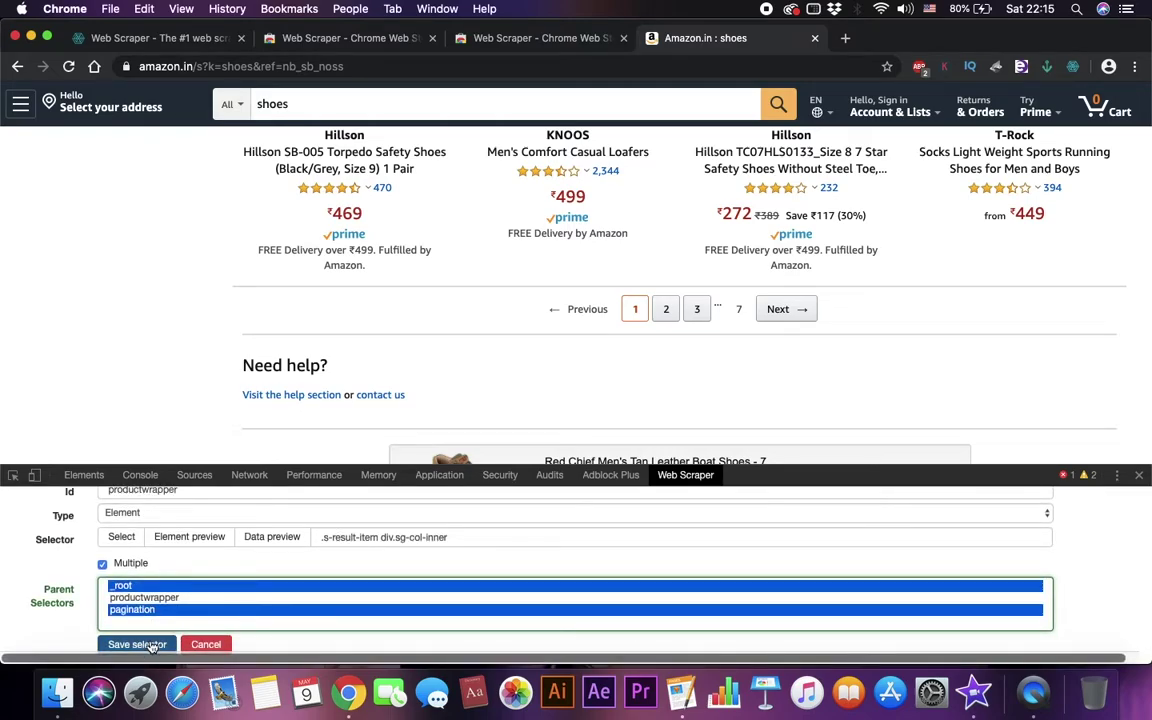
left_click(143, 645)
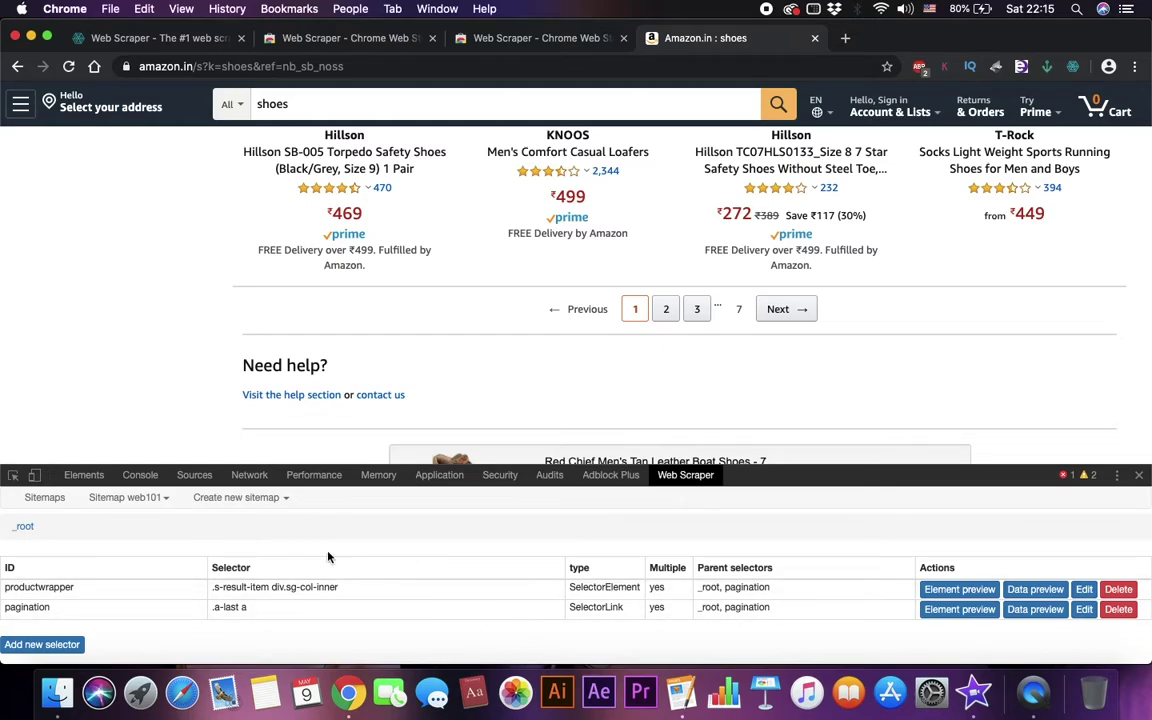
Step: Display the selector graph of web101 and expand the pagination nodes four levels deep from _root
left_click(147, 499)
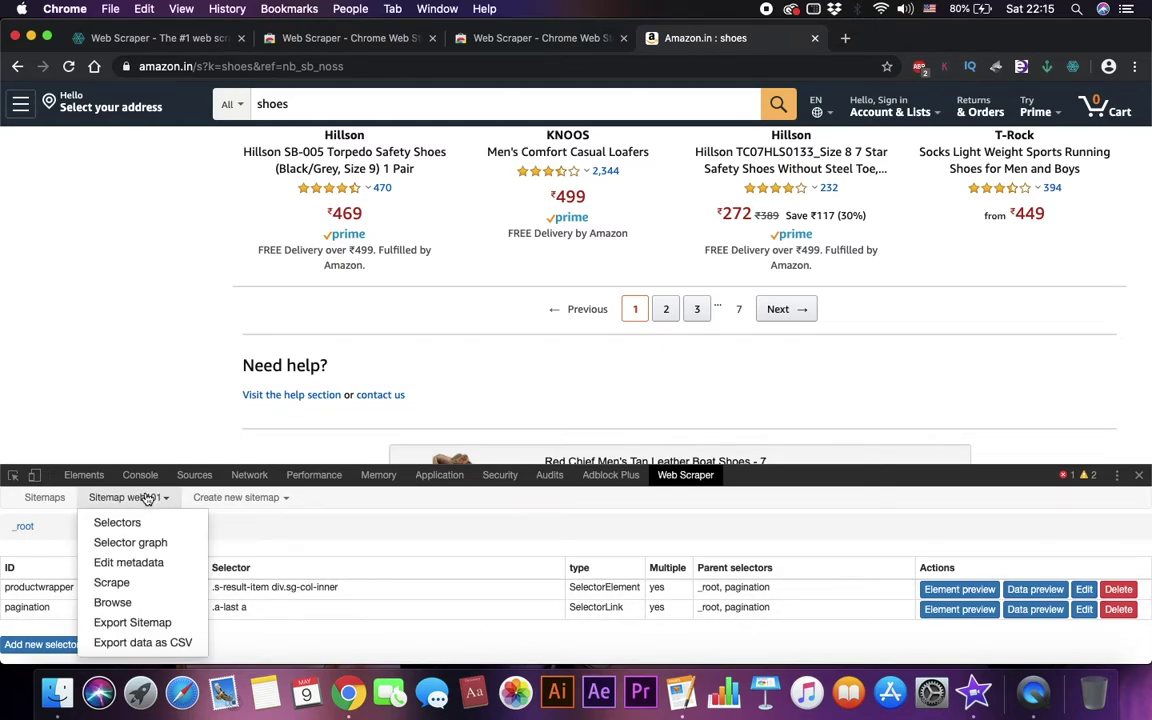
left_click(132, 545)
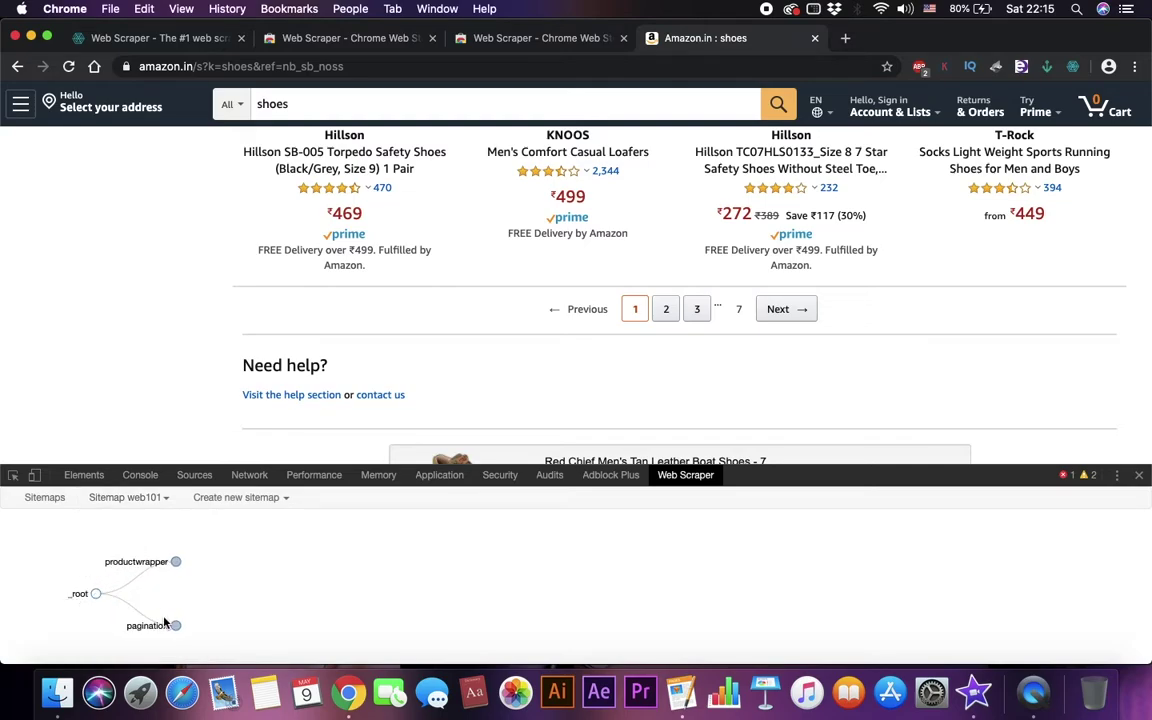
left_click(176, 627)
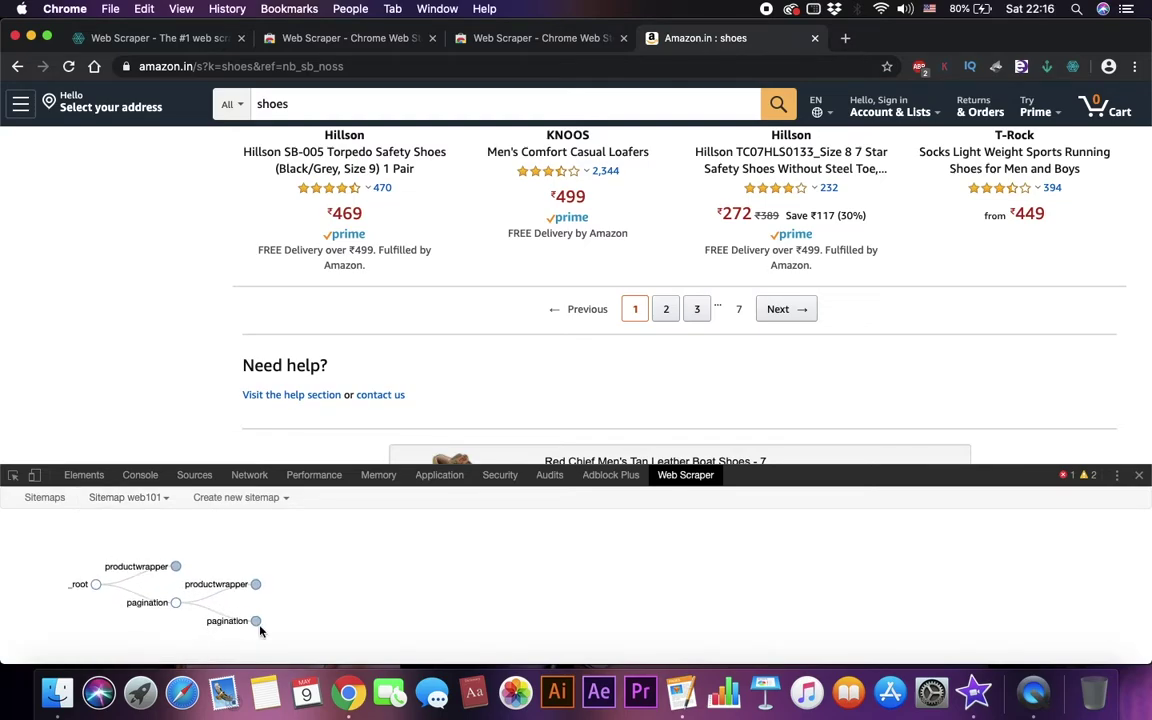
left_click(256, 621)
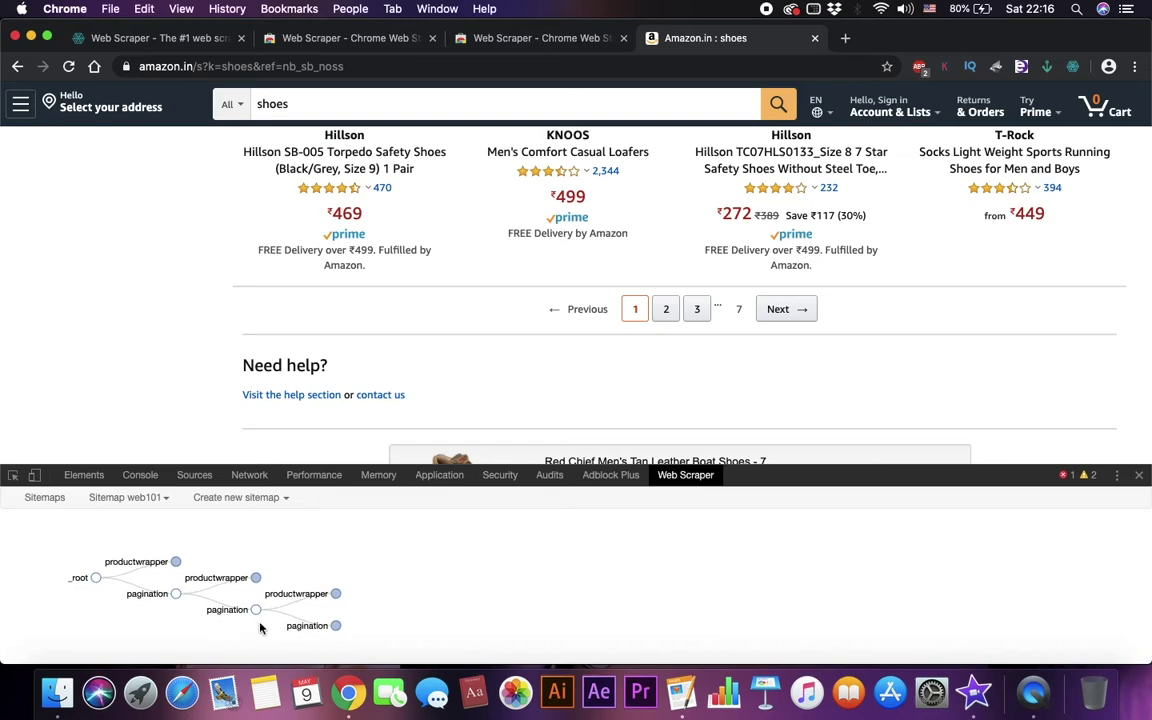
left_click(335, 626)
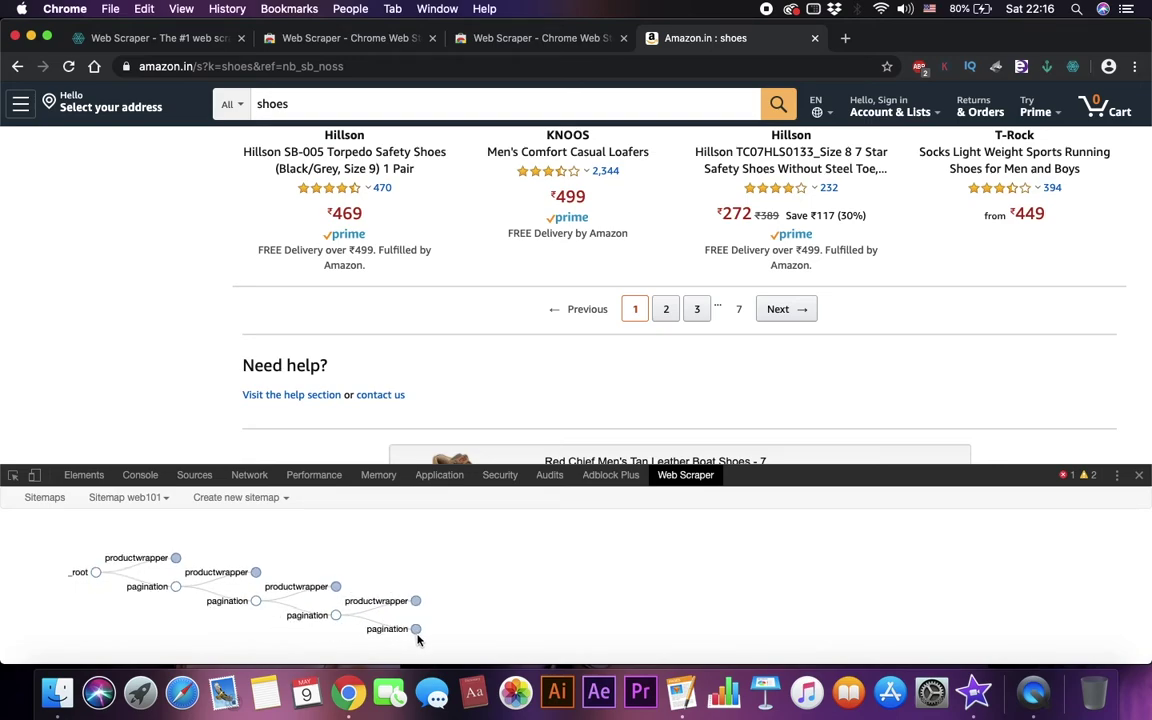
left_click(416, 630)
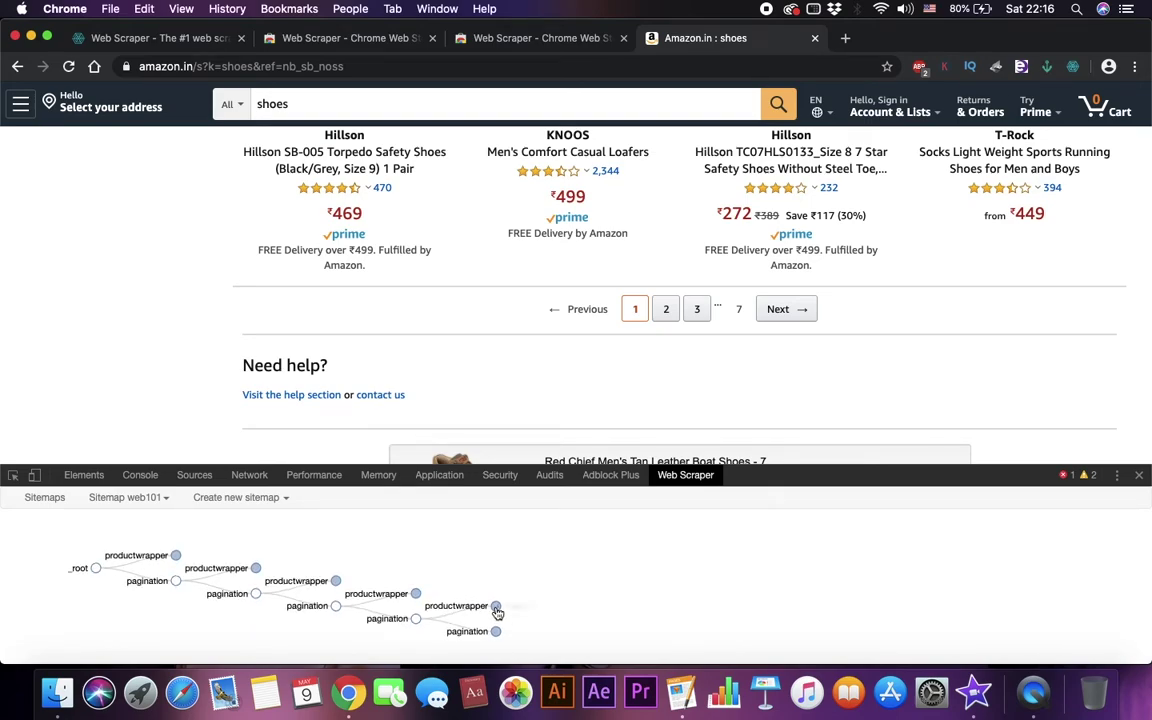
Step: Expand the productwrapper nodes at every level of the selector graph to show their child selectors
left_click(496, 607)
left_click(415, 584)
left_click(337, 585)
left_click(250, 577)
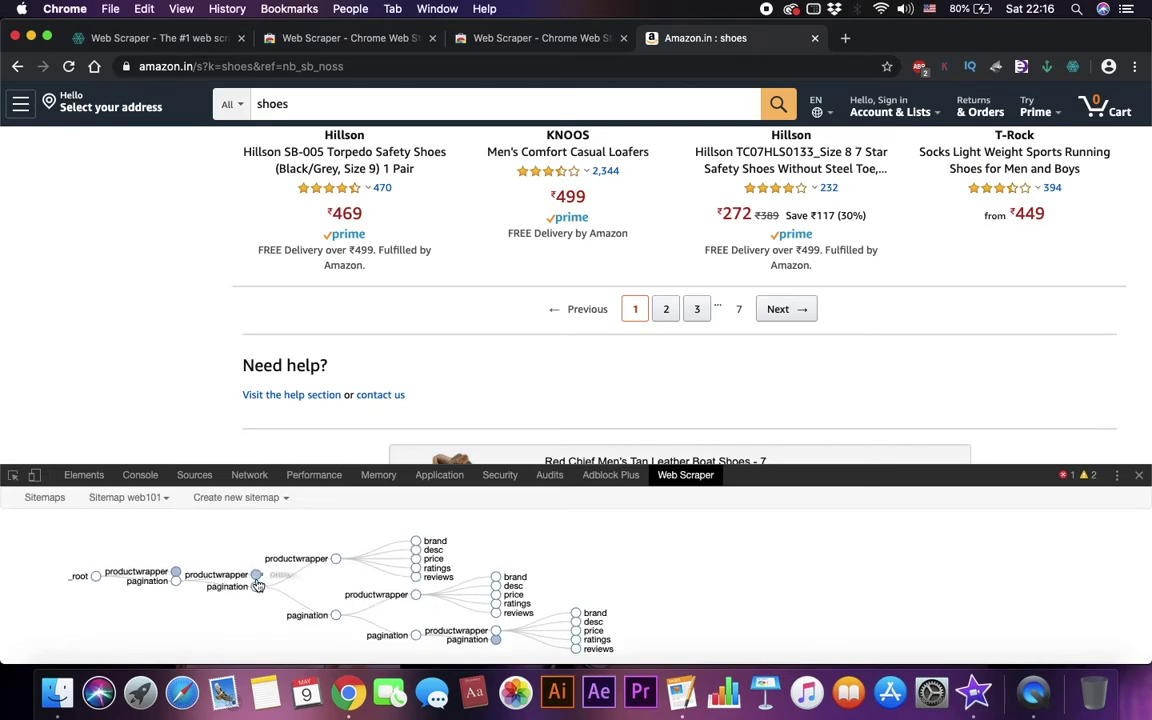
left_click(177, 572)
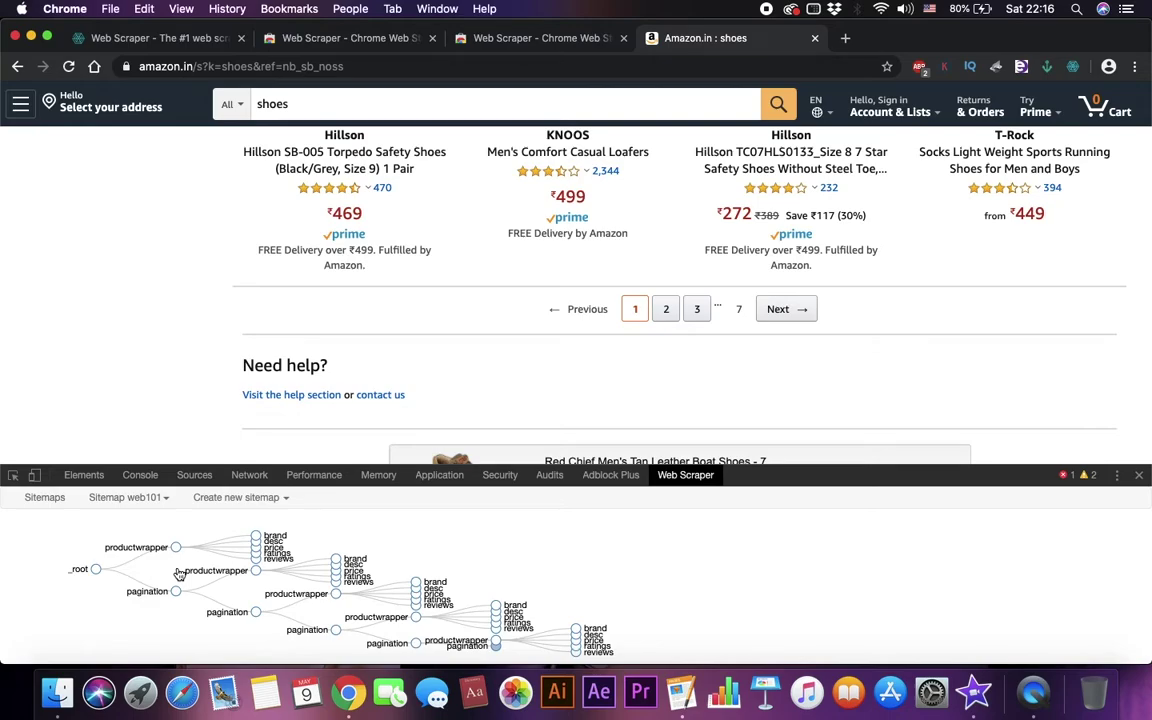
Step: Run the web101 scrape with a 2000 ms request interval and a 2000 ms page load delay
left_click(149, 503)
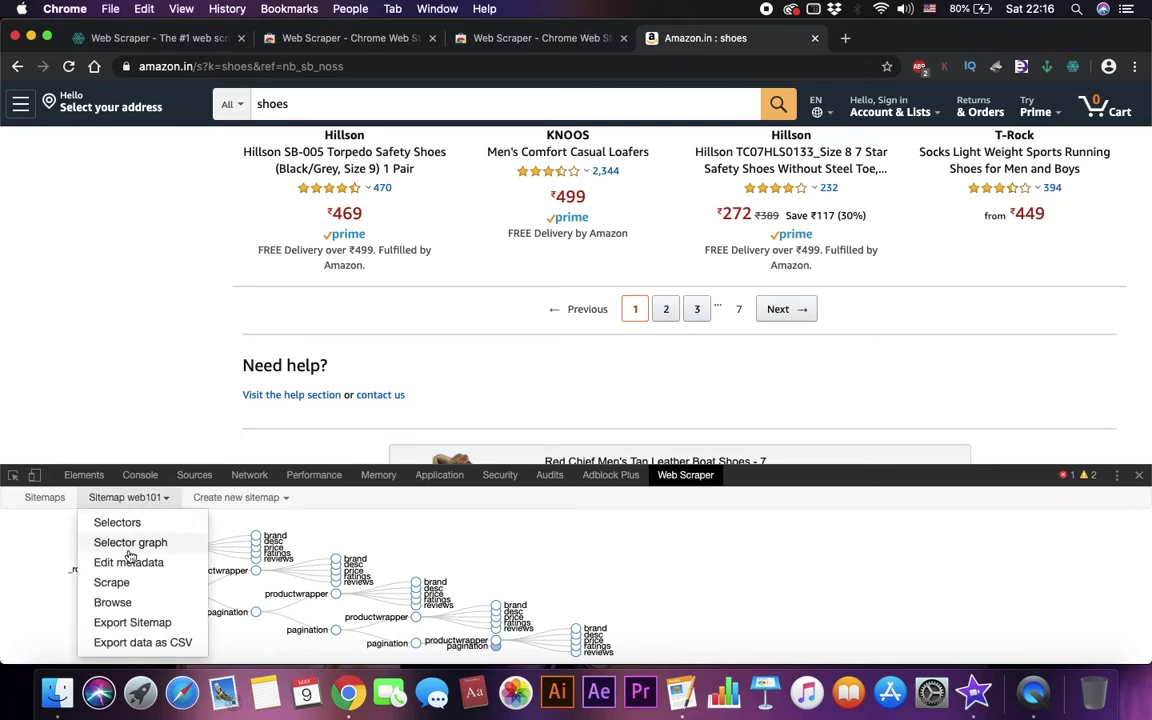
left_click(113, 583)
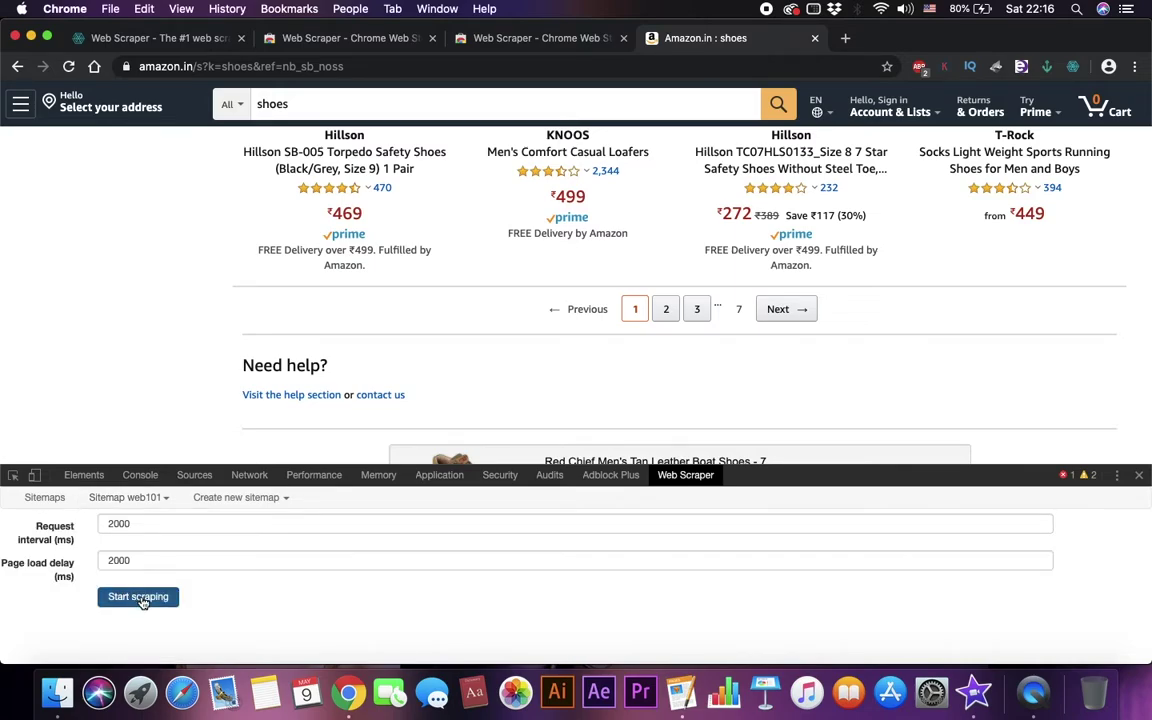
left_click(140, 598)
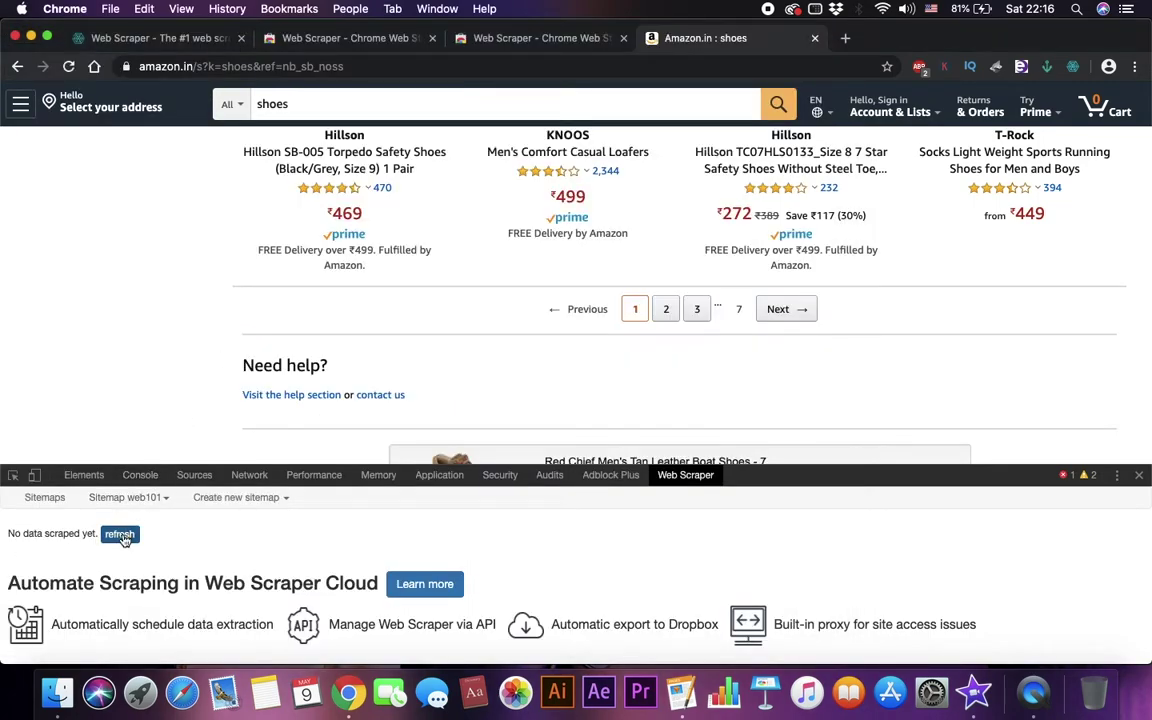
Step: Refresh the scraped data and look through the product rows and their pagination links
left_click(120, 535)
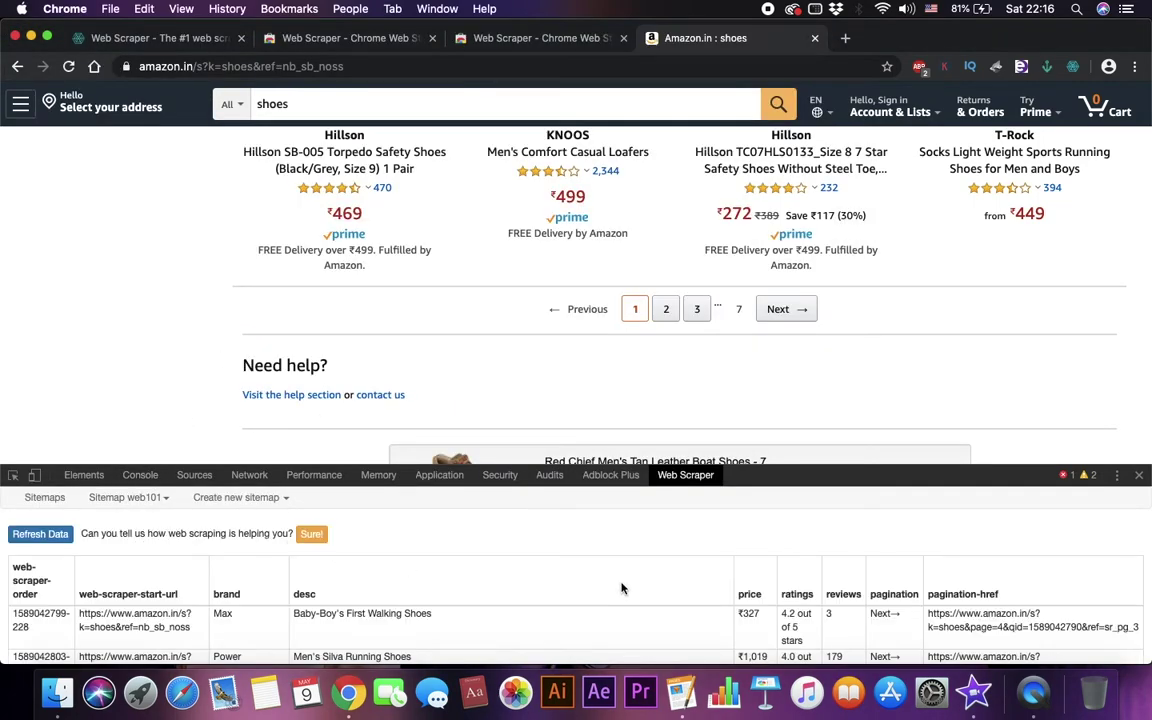
scroll(621, 588, "down", 3)
scroll(621, 588, "up", 3)
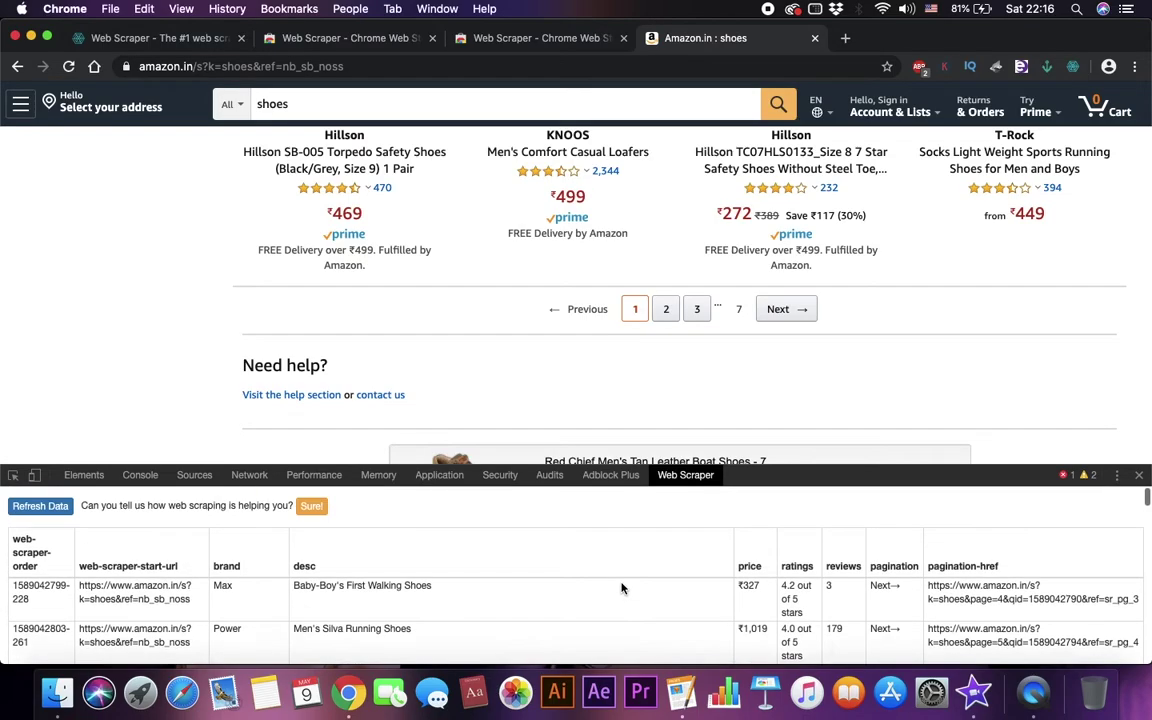
scroll(621, 588, "down", 10)
scroll(621, 588, "down", 15)
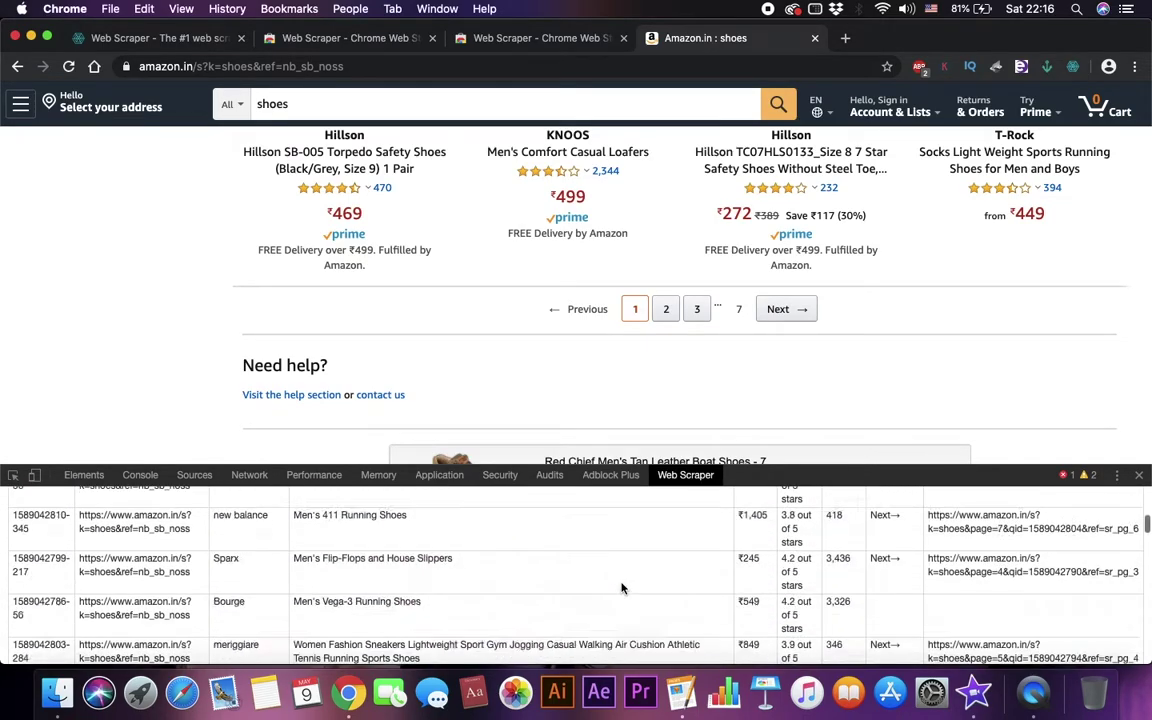
scroll(621, 588, "down", 15)
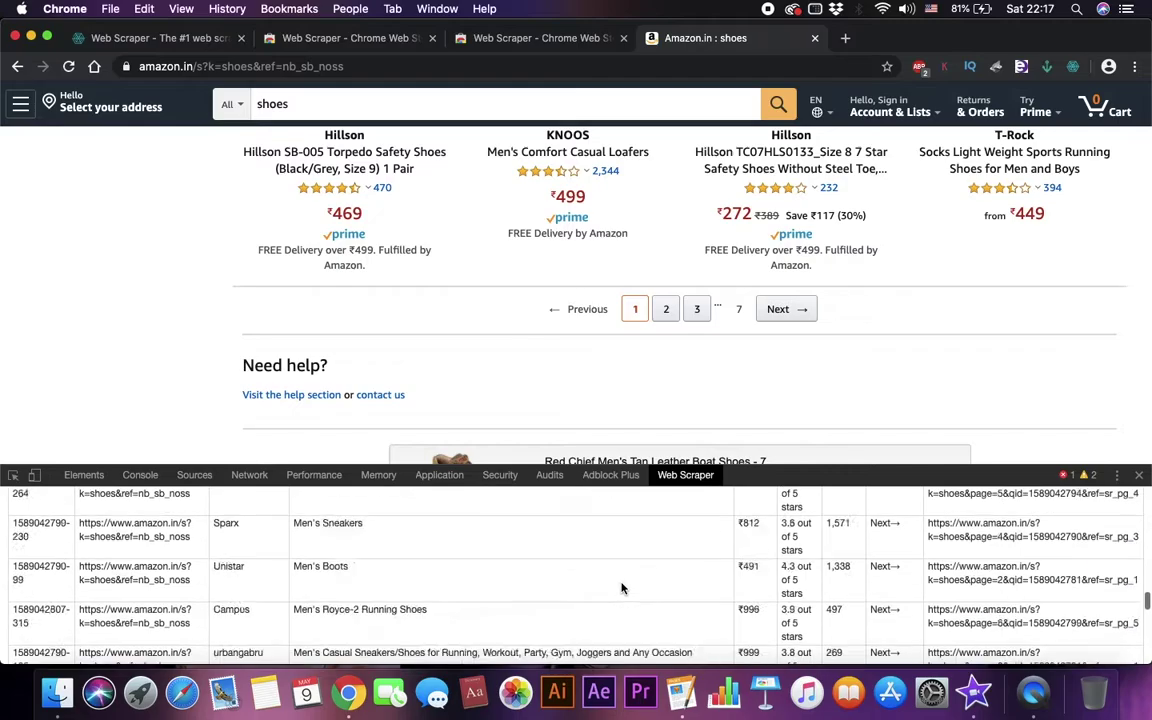
scroll(621, 588, "up", 20)
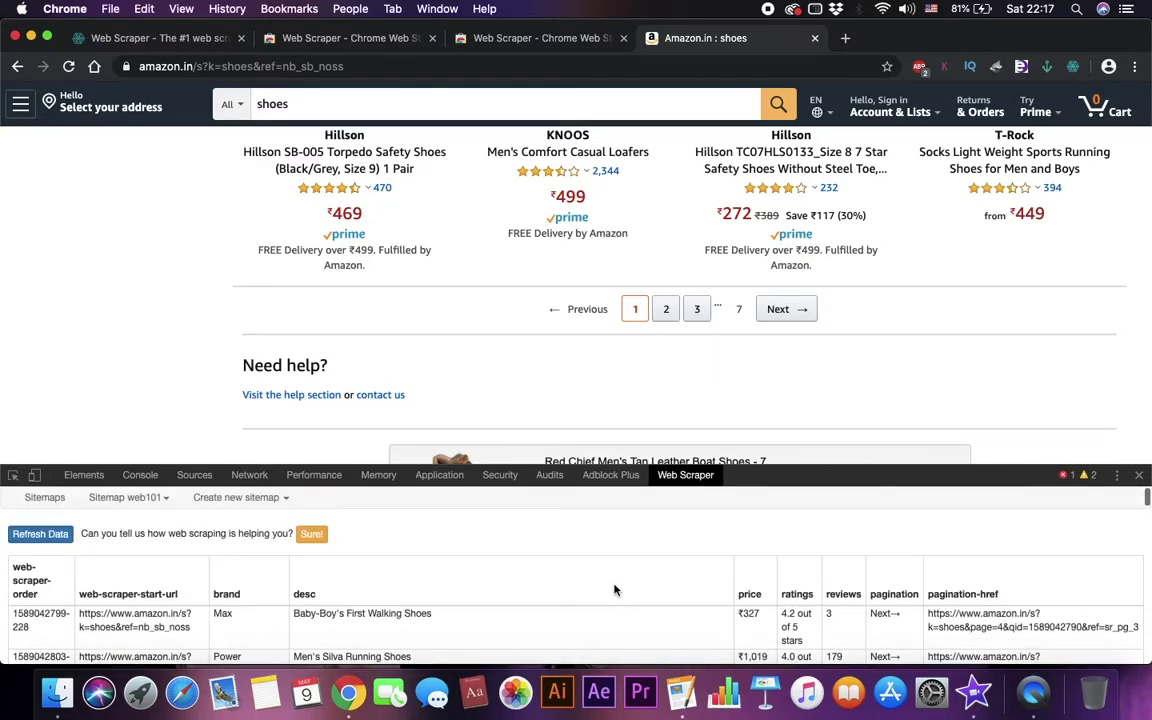
Step: Export the web101 data as CSV and download the generated file
left_click(130, 497)
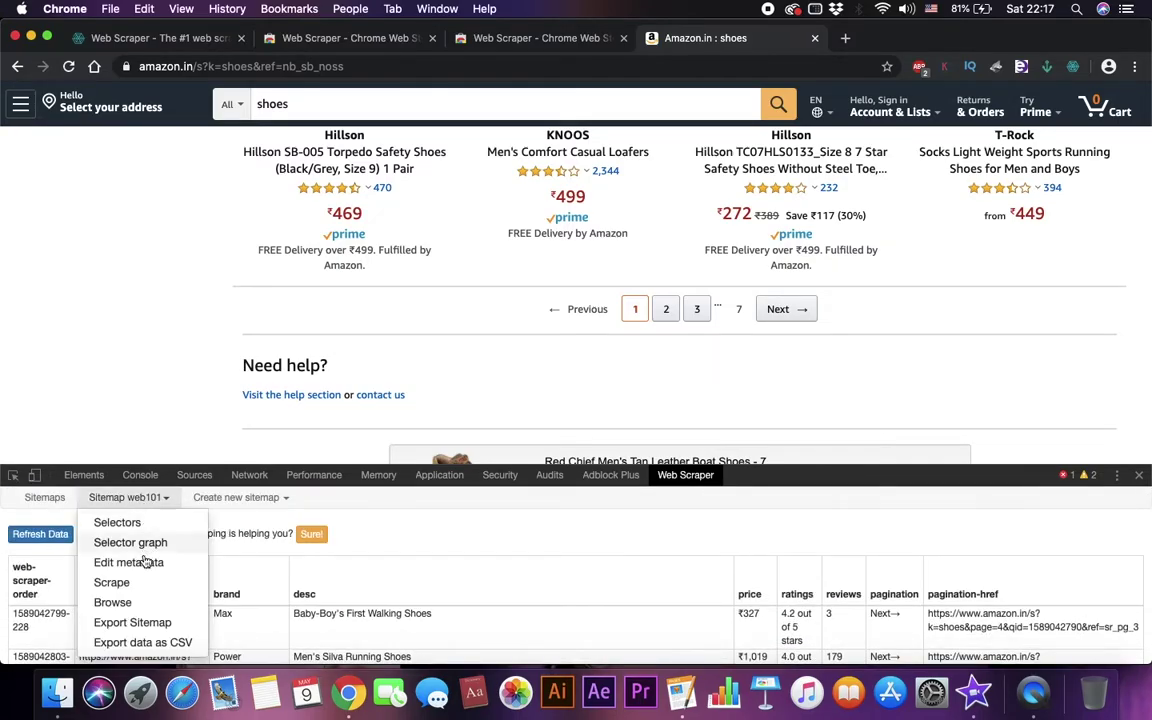
left_click(147, 645)
left_click(318, 547)
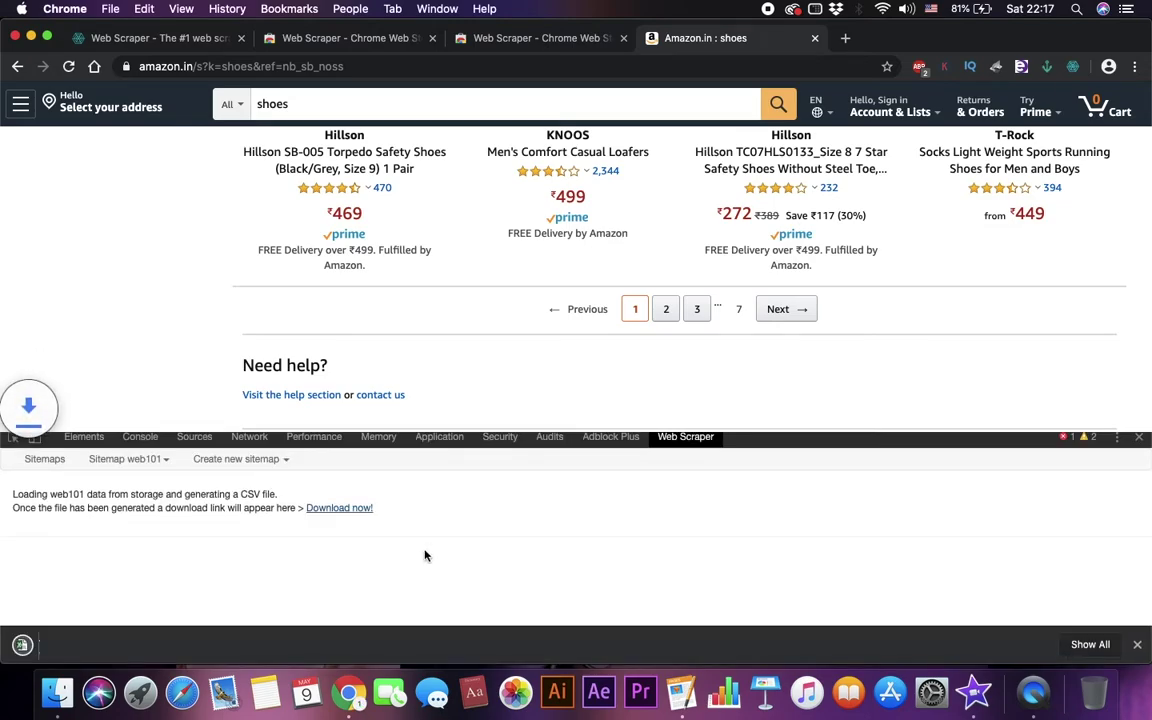